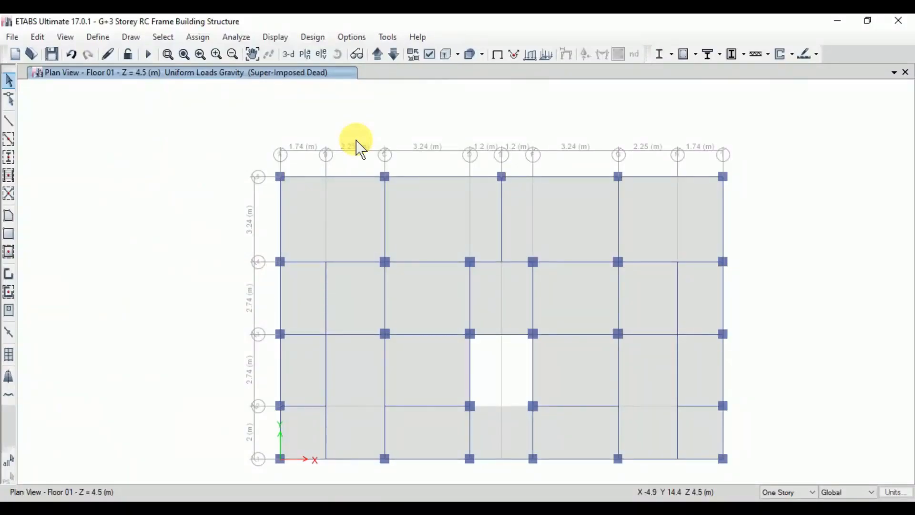
Step: Select all objects of type Floors and show only the selected objects in the view
left_click(162, 37)
mouse_move(193, 50)
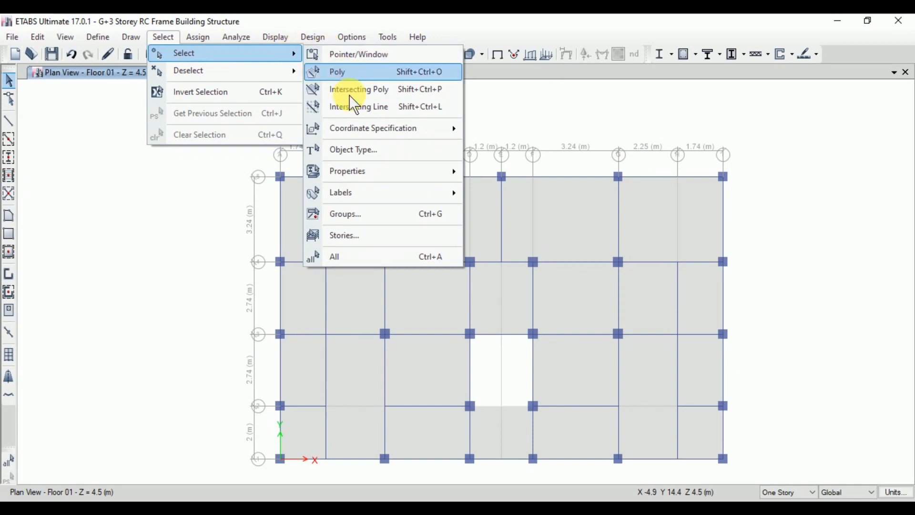
left_click(356, 148)
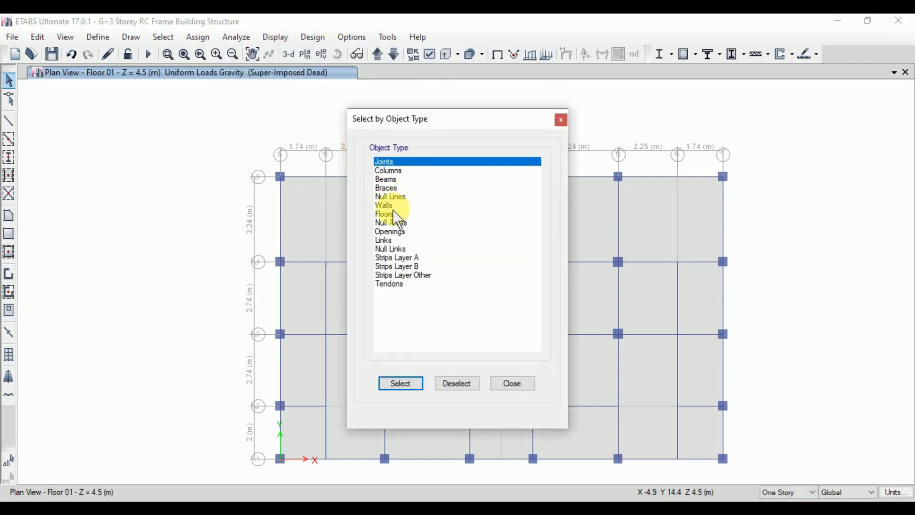
left_click(400, 214)
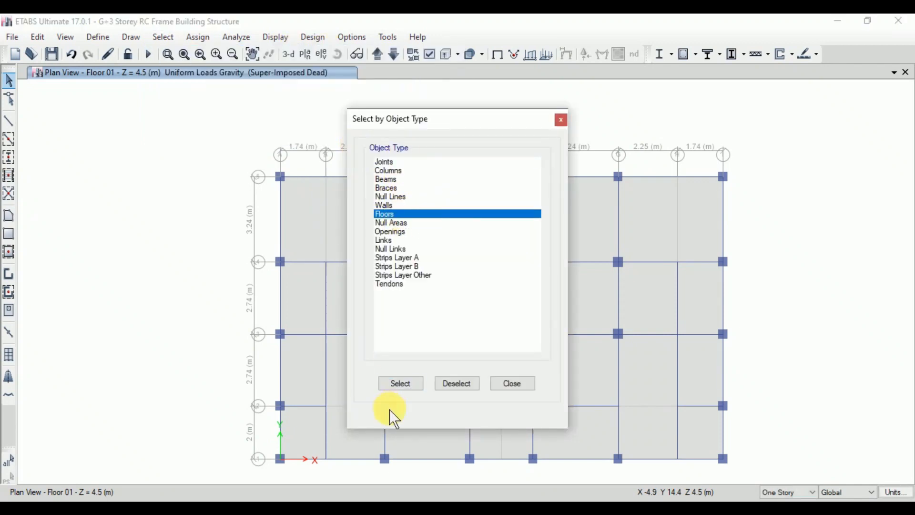
left_click(394, 384)
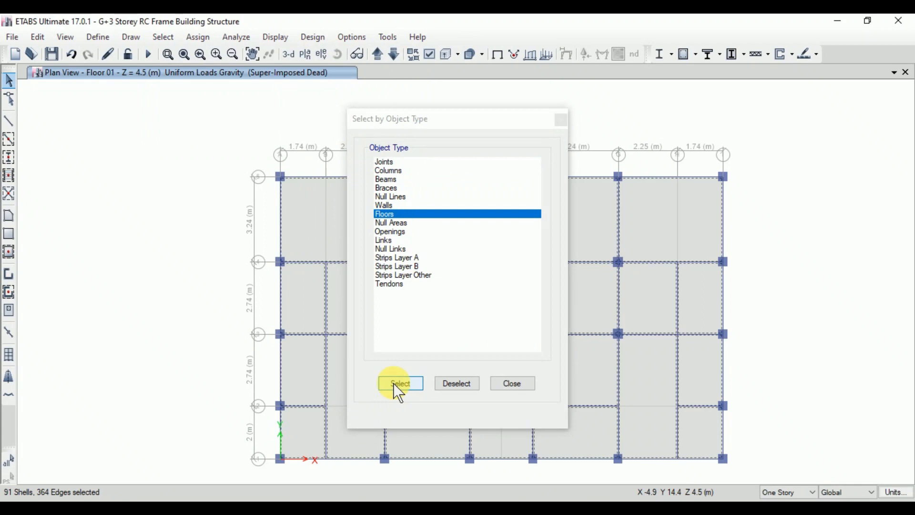
left_click(518, 385)
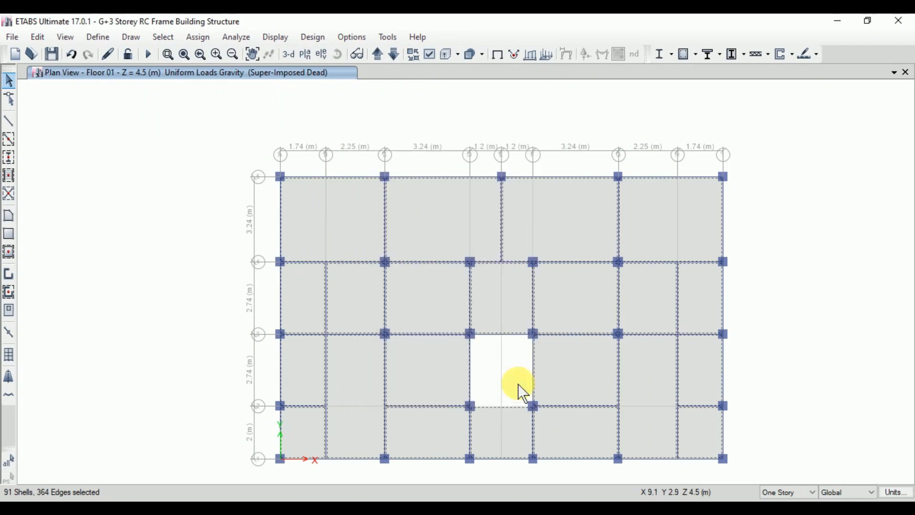
left_click(65, 36)
left_click(132, 326)
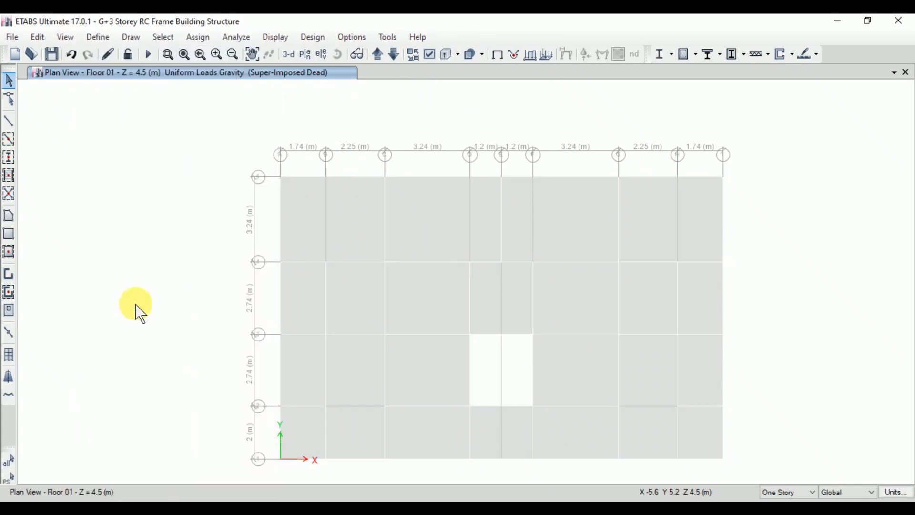
Step: In the 3D view with All Stories active, select the four staircase-bay slabs at the front edge and make them invisible
left_click(287, 55)
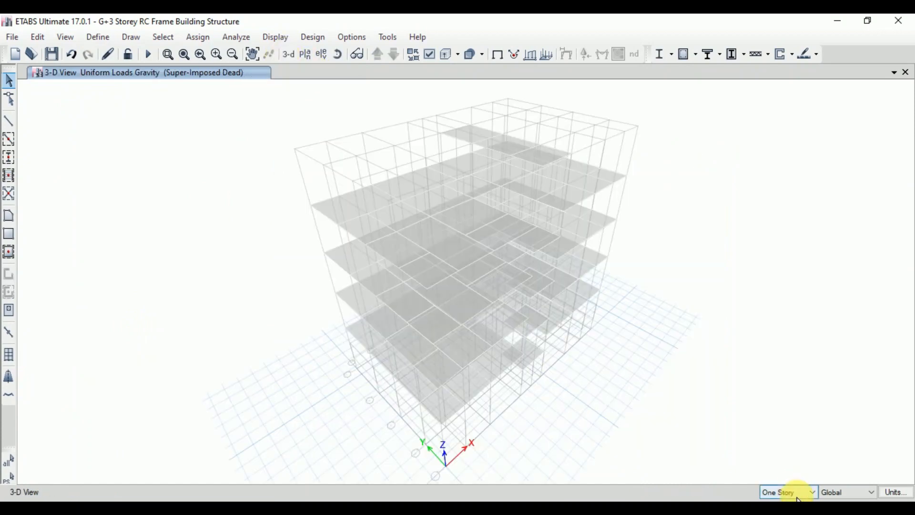
left_click(792, 499)
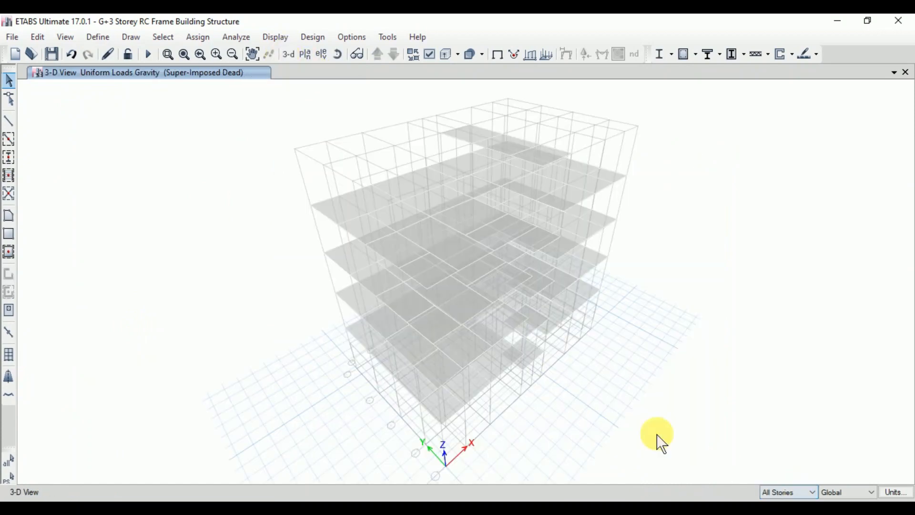
left_click(529, 351)
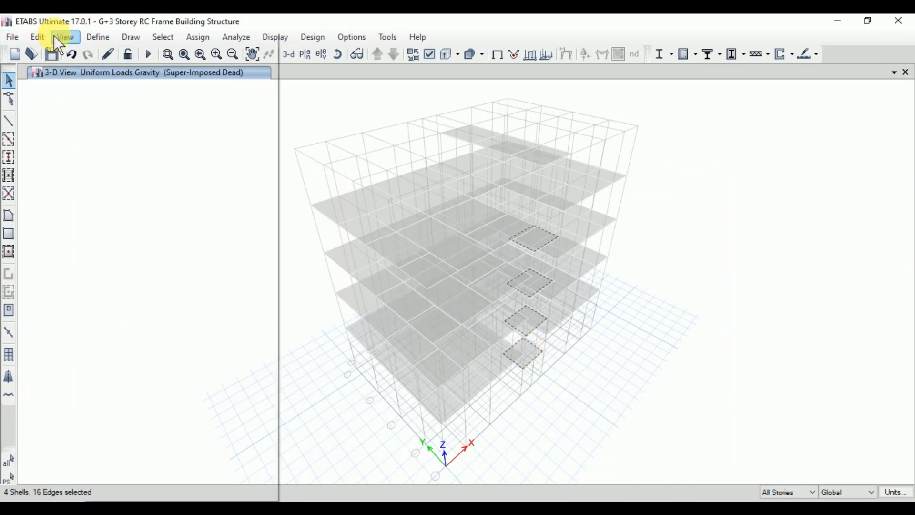
left_click(58, 39)
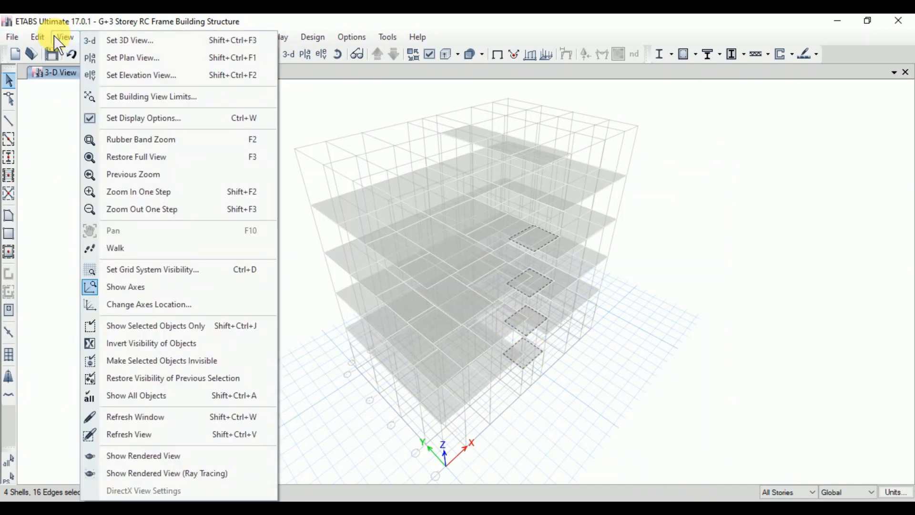
left_click(127, 366)
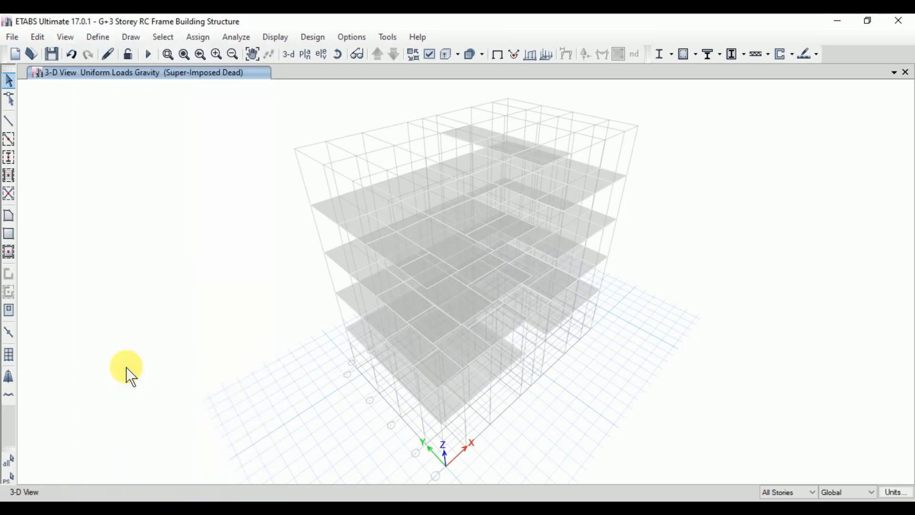
Step: Set the story scope back to One Story and select all slabs in the Floor 01 plan view
left_click(340, 55)
left_click_drag(750, 343, 777, 358)
left_click(792, 493)
left_click(786, 506)
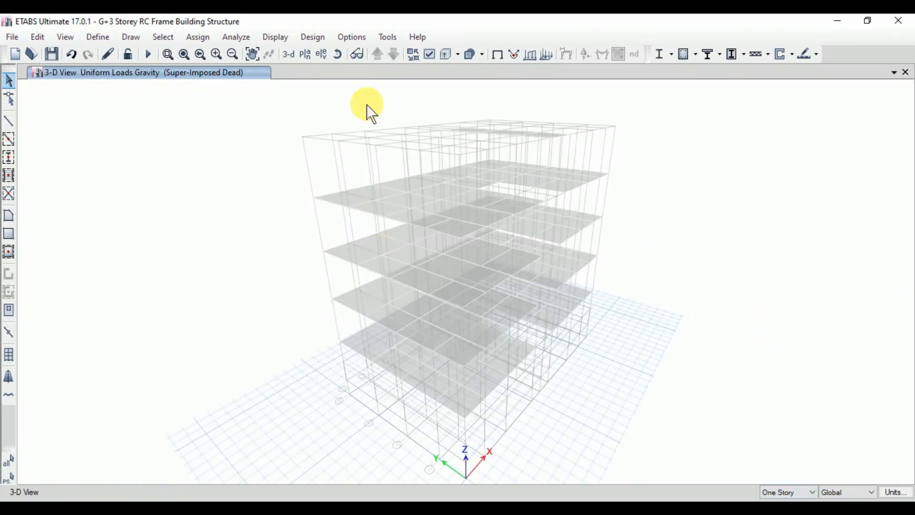
left_click(307, 57)
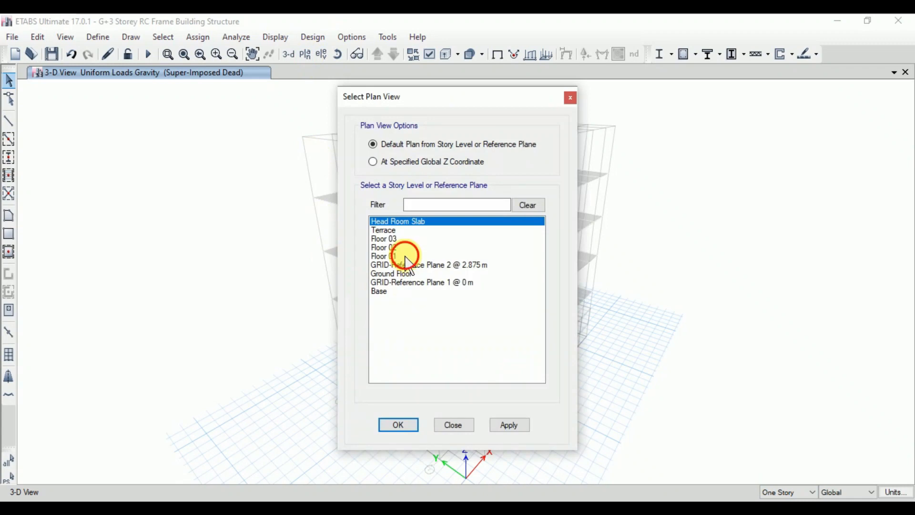
left_click(404, 256)
left_click(516, 424)
left_click(406, 425)
left_click_drag(232, 143, 794, 492)
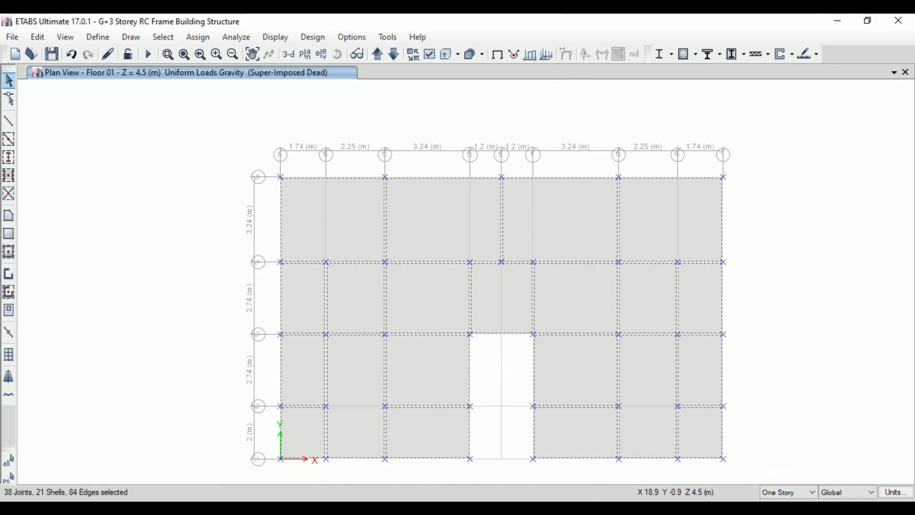
Step: Look up the super-imposed dead load for non-terrace floors in the Acrobat PDF report and view the building render in IrfanView
left_click(654, 508)
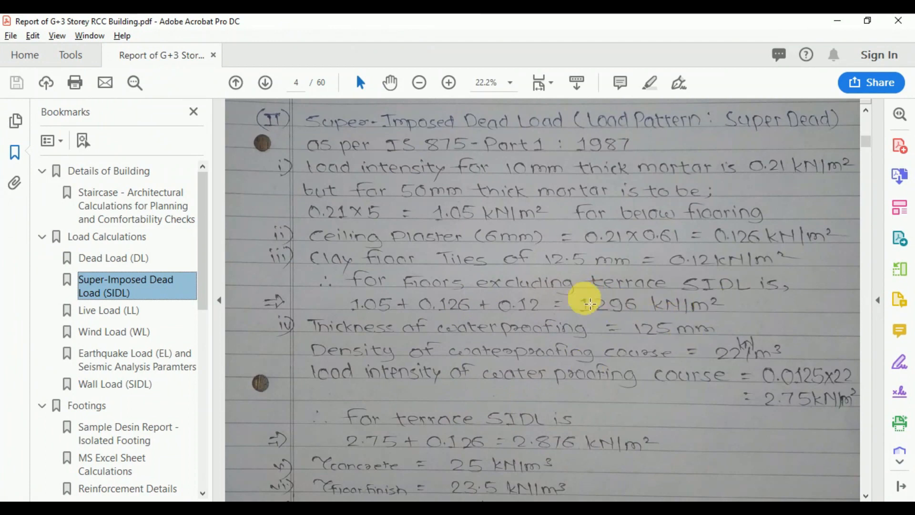
left_click_drag(575, 290, 643, 318)
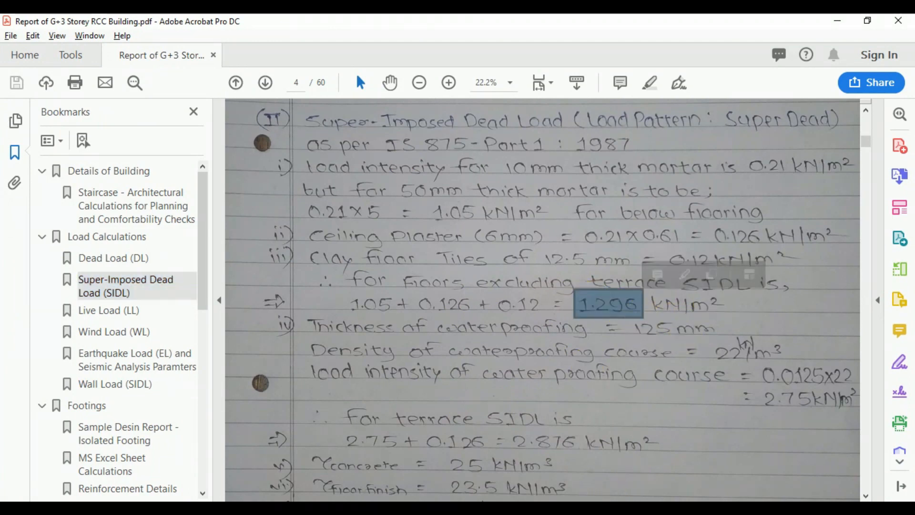
left_click(588, 508)
left_click(685, 462)
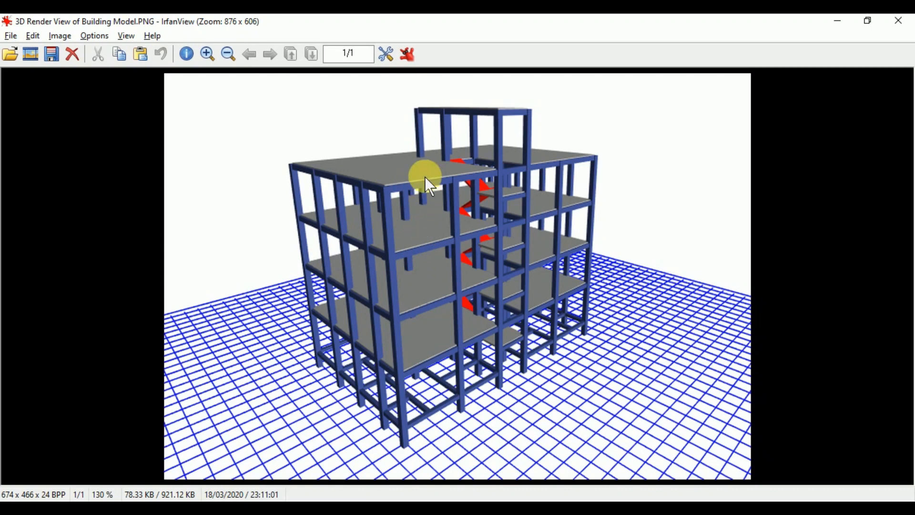
left_click(660, 513)
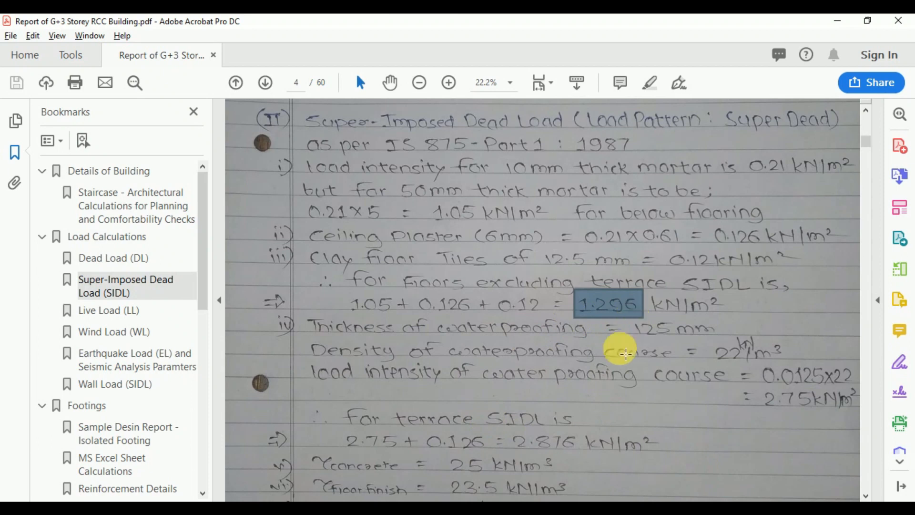
left_click(612, 508)
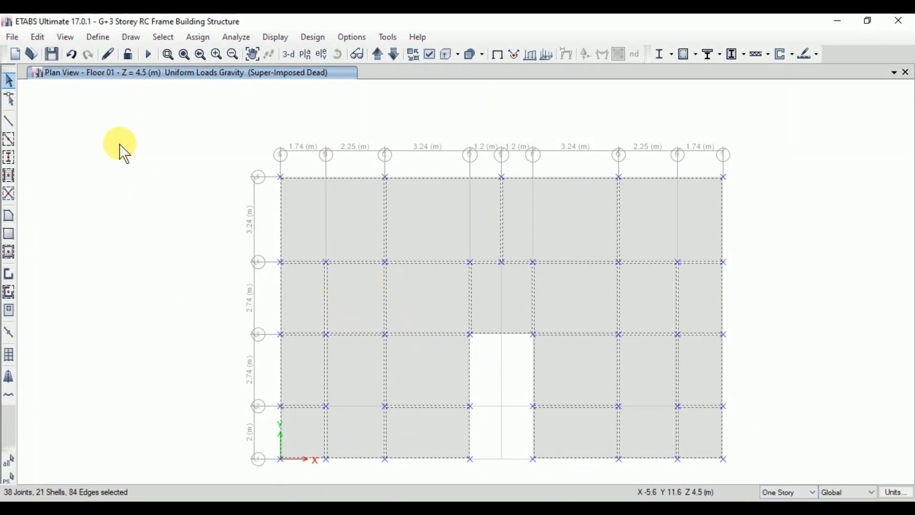
Step: Assign a uniform shell load of 0 kN/m² in the Gravity direction to the selected slabs for the Dead pattern, replacing existing loads
left_click(199, 39)
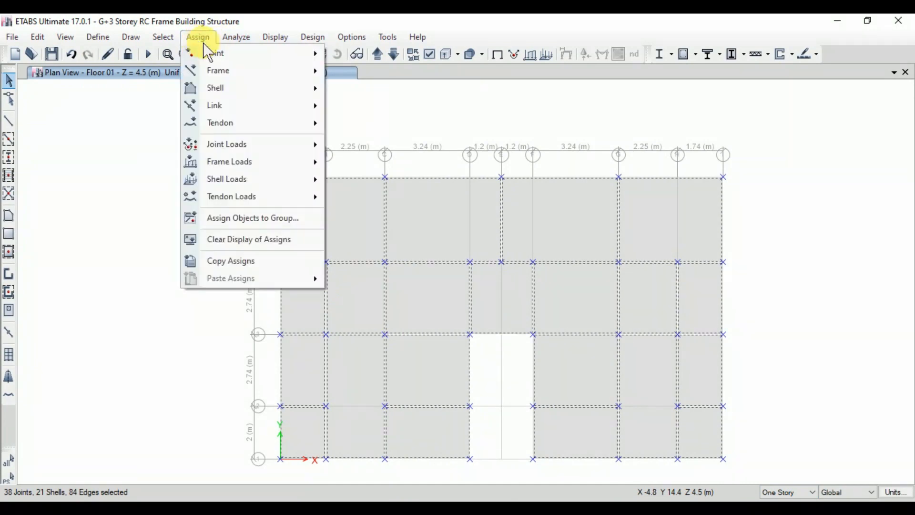
mouse_move(235, 180)
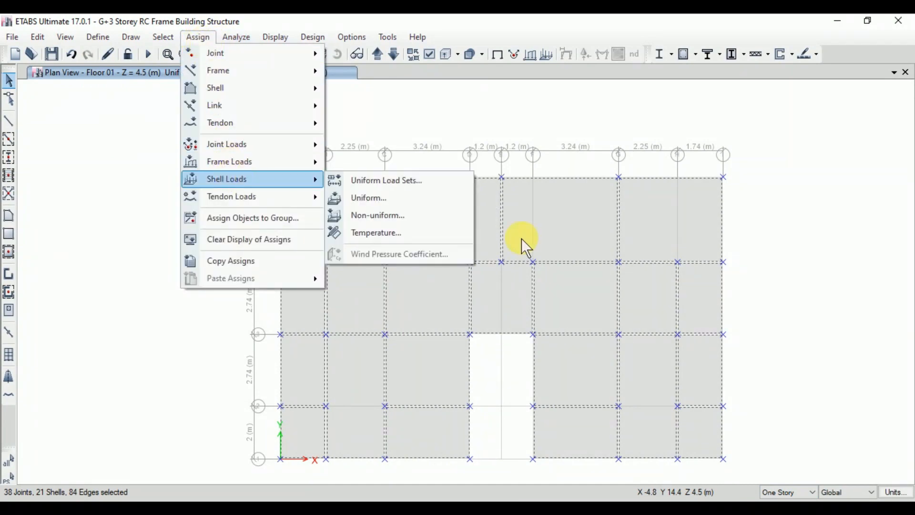
left_click(412, 202)
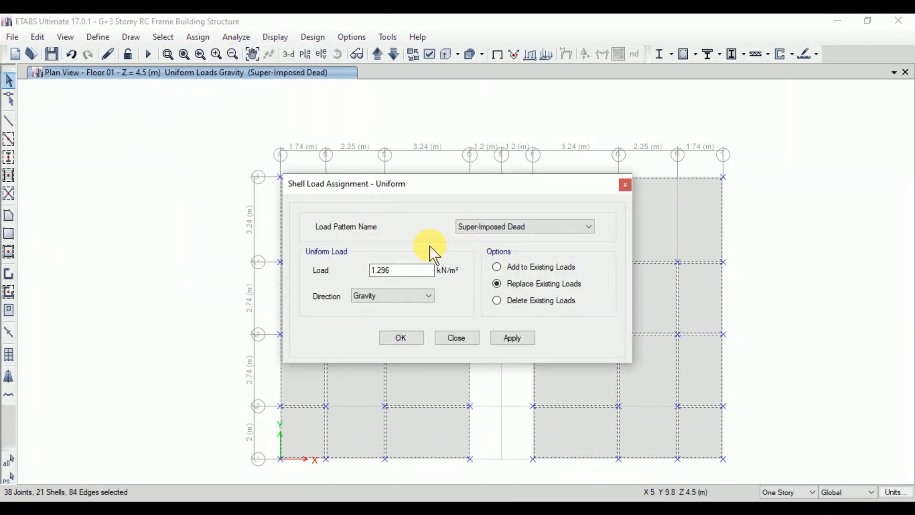
left_click(491, 229)
left_click(491, 237)
double_click(432, 276)
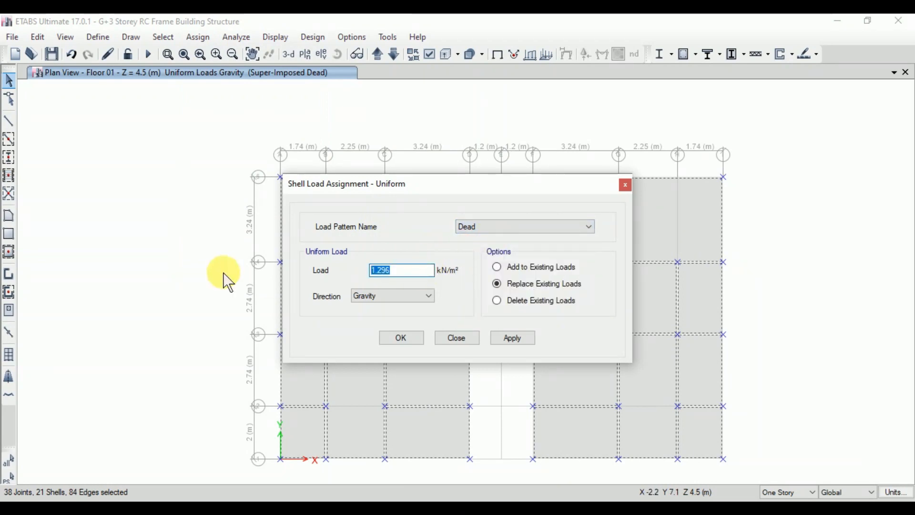
type("0")
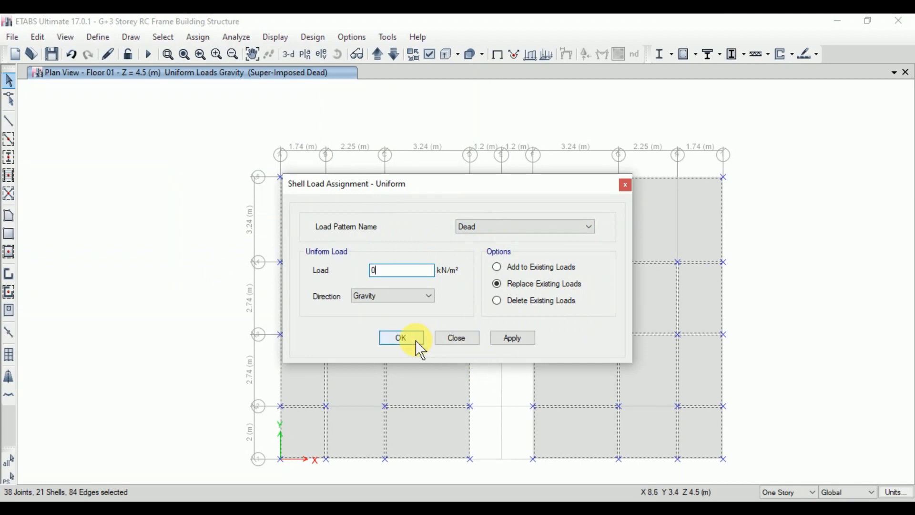
left_click(402, 338)
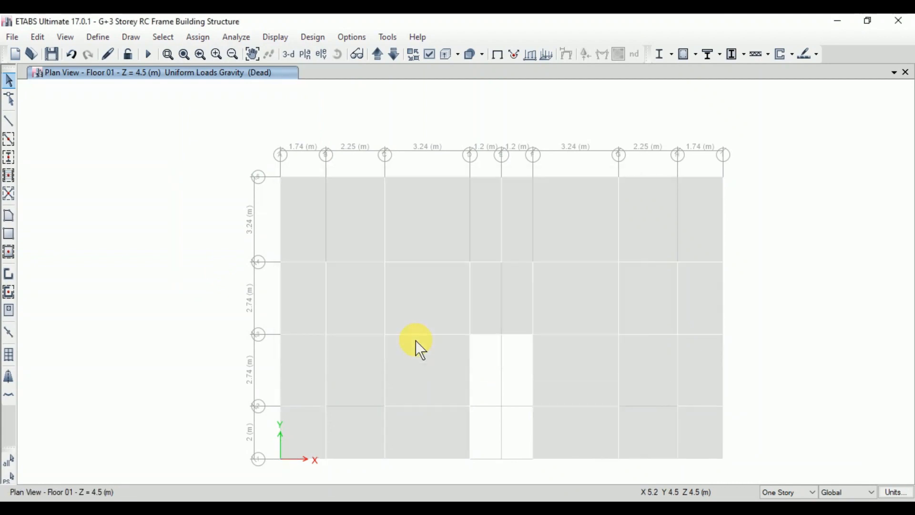
Step: Reselect all Floor 01 slabs and assign a 1.296 kN/m² uniform gravity load for the Super-Imposed Dead pattern, replacing existing loads
left_click_drag(234, 153, 810, 493)
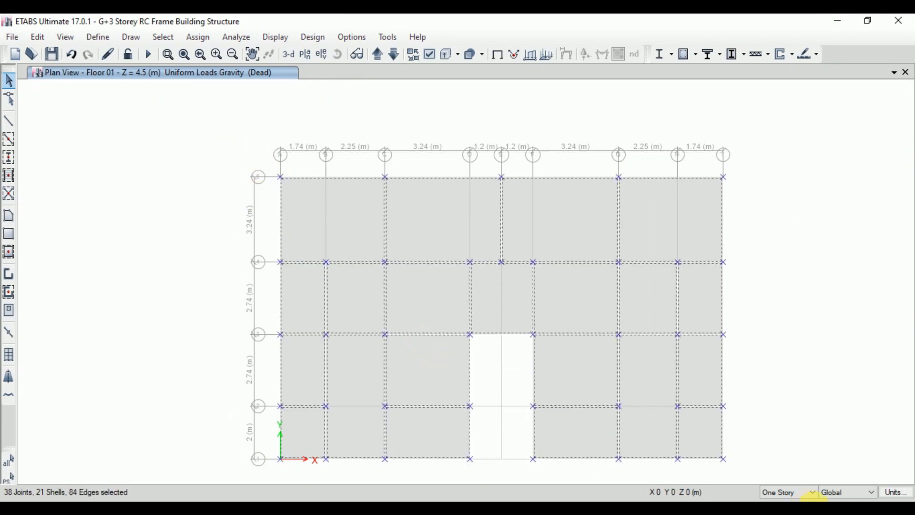
left_click(198, 38)
mouse_move(305, 180)
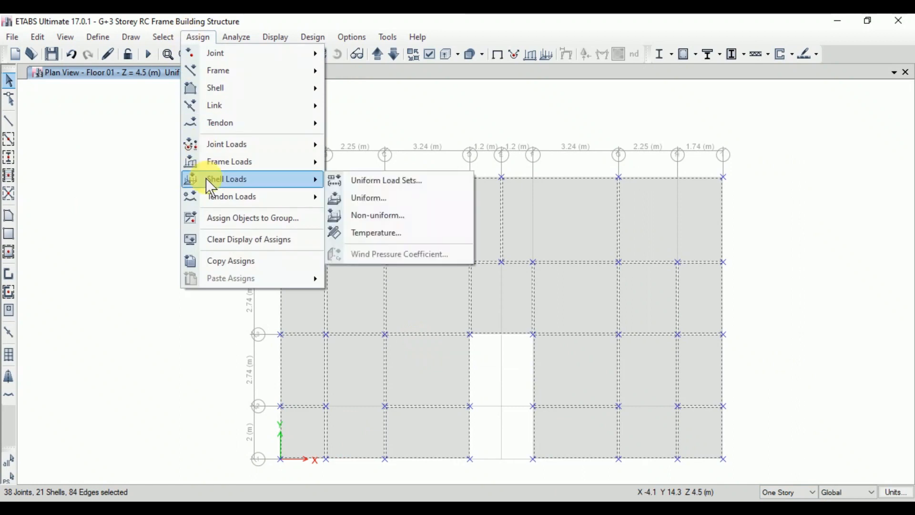
left_click(352, 196)
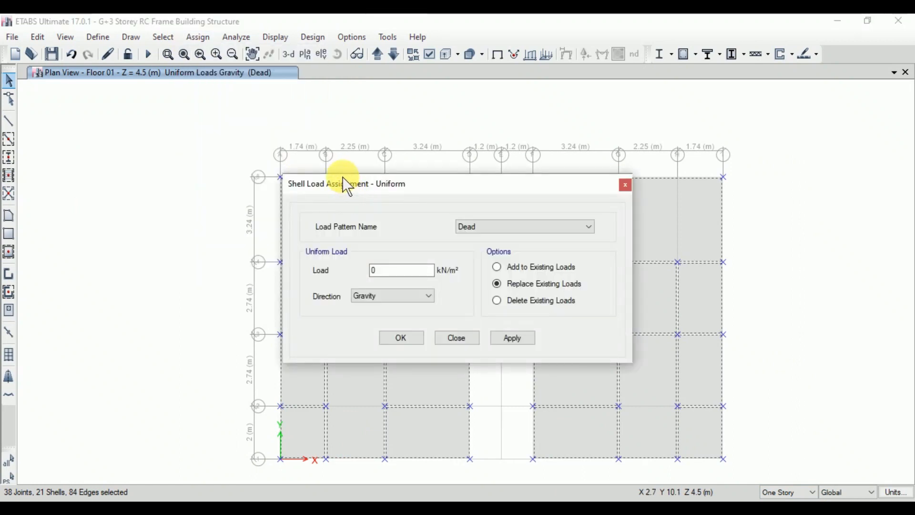
left_click(491, 231)
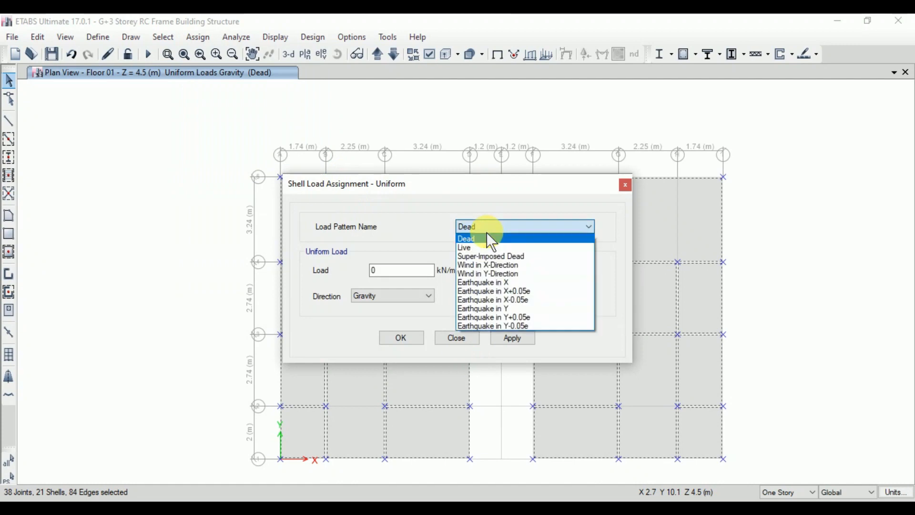
left_click(490, 257)
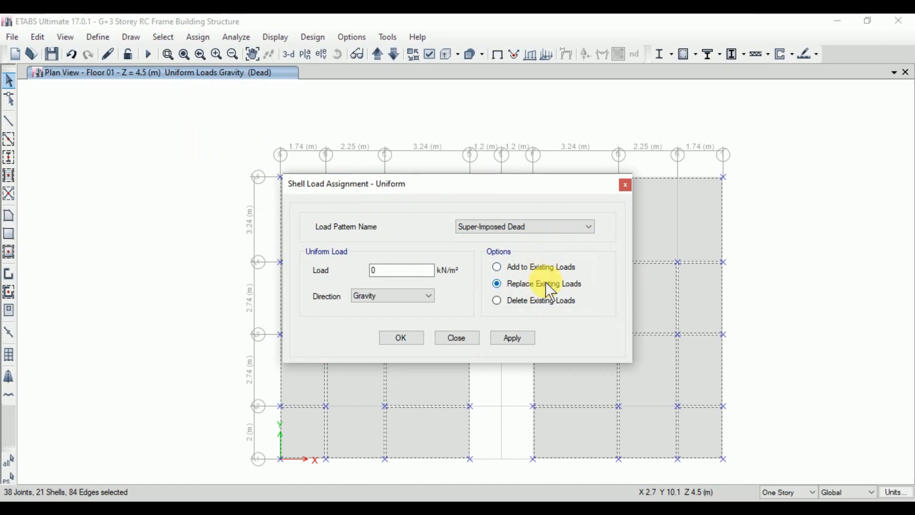
double_click(387, 271)
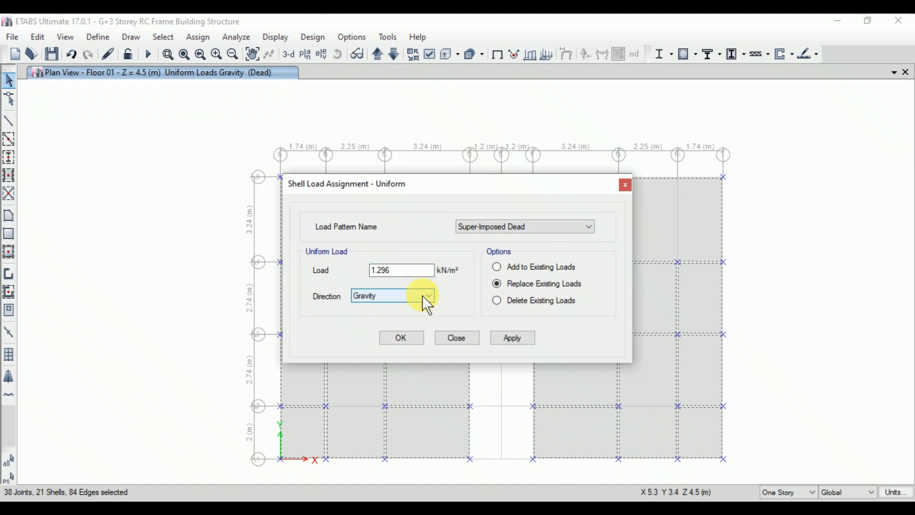
left_click(521, 339)
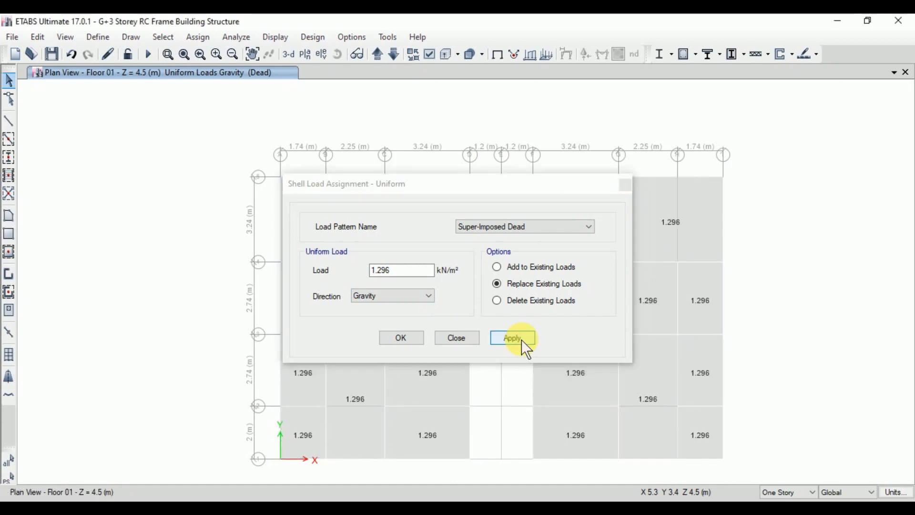
Step: Assign the 1.296 kN/m² Super-Imposed Dead gravity load to all slabs in the Floor 02 plan view, replacing existing loads
left_click_drag(379, 191, 131, 86)
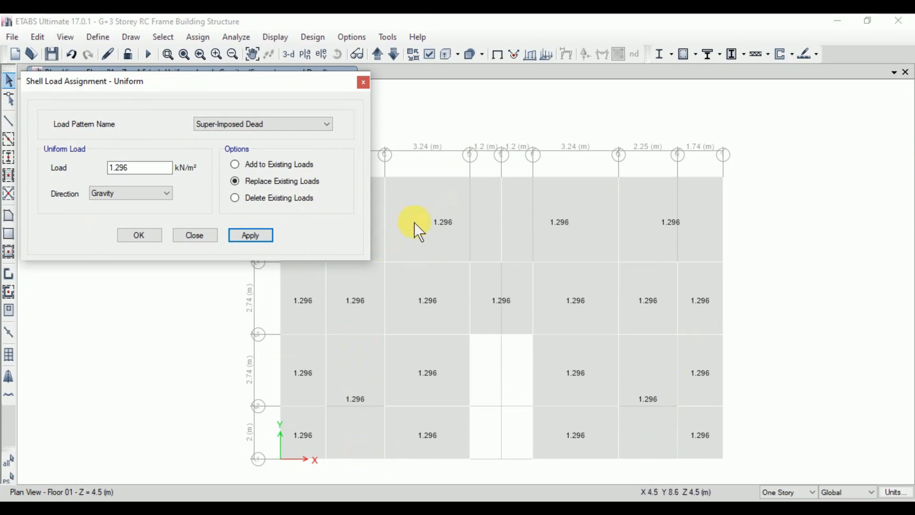
left_click(379, 52)
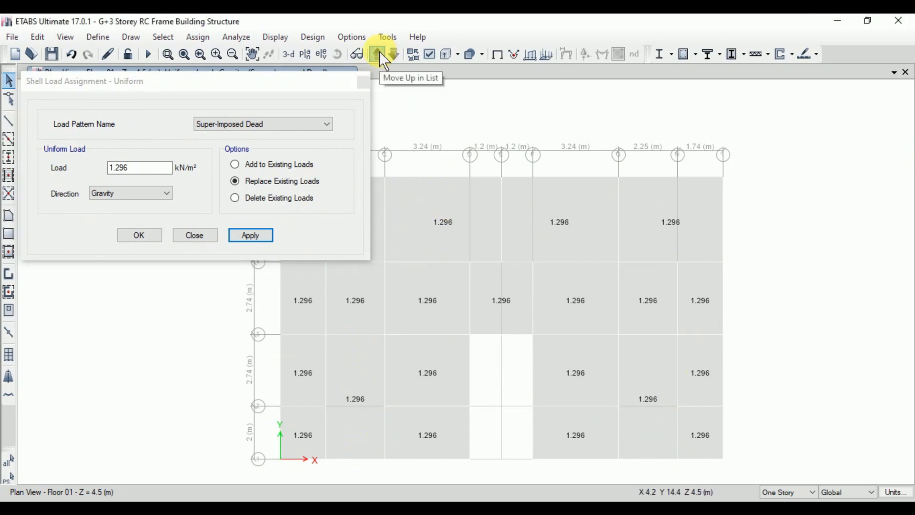
left_click_drag(235, 73, 820, 485)
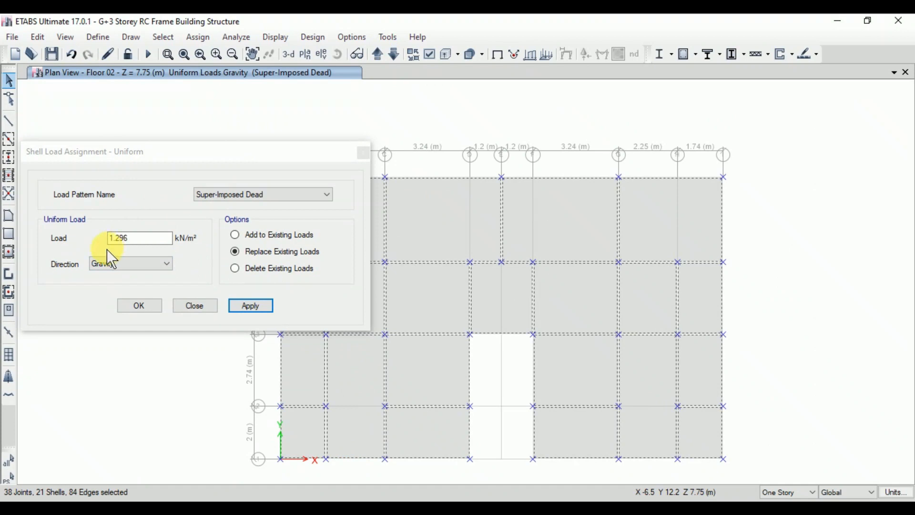
left_click(251, 307)
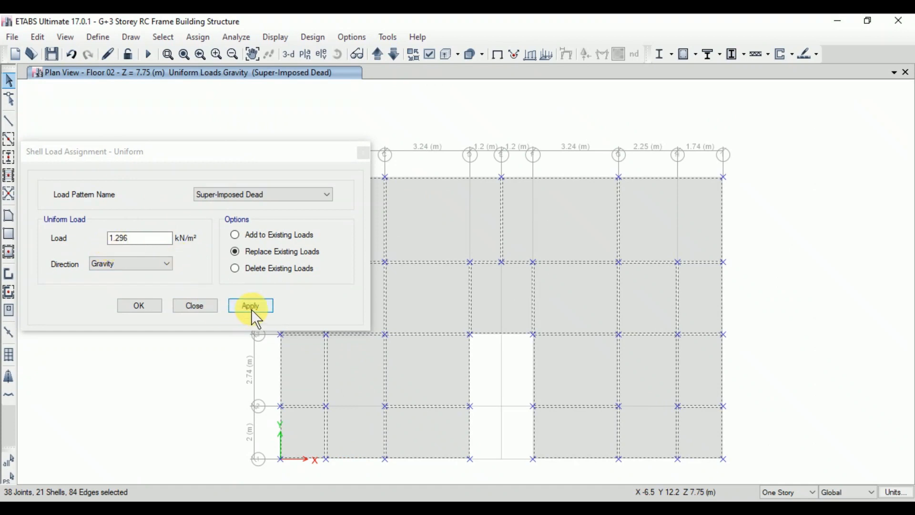
Step: Assign the same 1.296 kN/m² Super-Imposed Dead load to all slabs in the Floor 03 plan view
left_click(377, 55)
left_click_drag(195, 120, 792, 485)
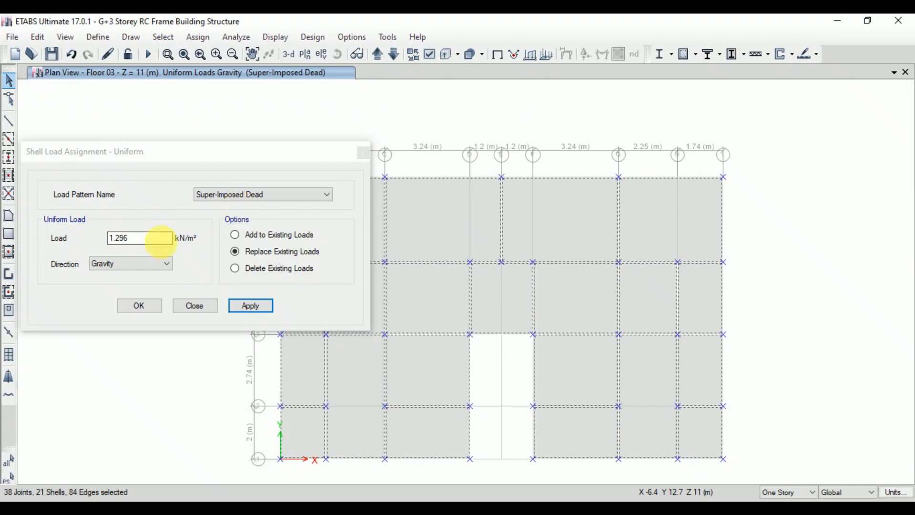
left_click(253, 305)
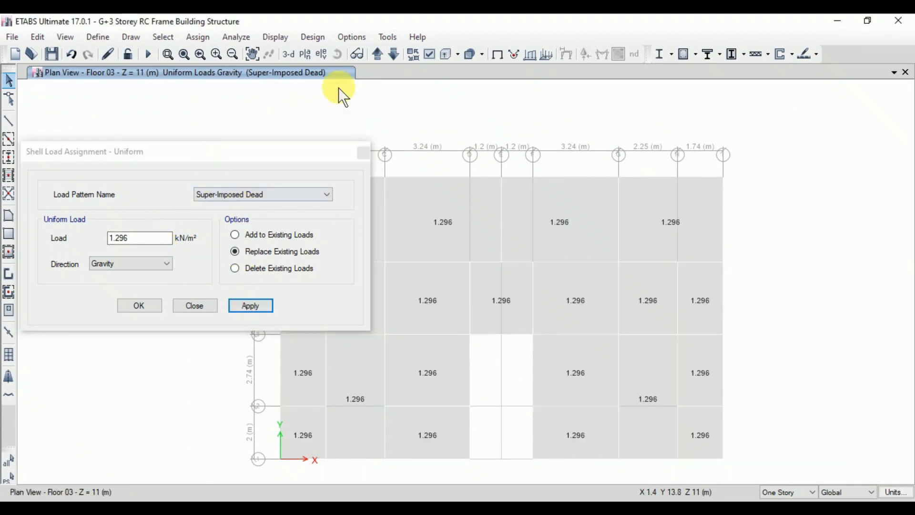
Step: Look up the terrace super-imposed dead load in the Acrobat PDF report and assign 2.876 kN/m² in ETABS to all Terrace slabs
left_click(378, 56)
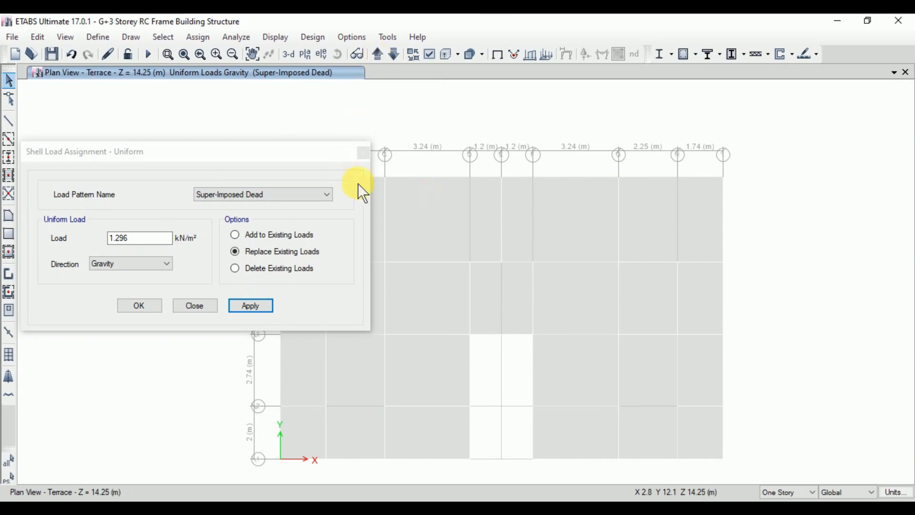
left_click_drag(189, 106, 822, 483)
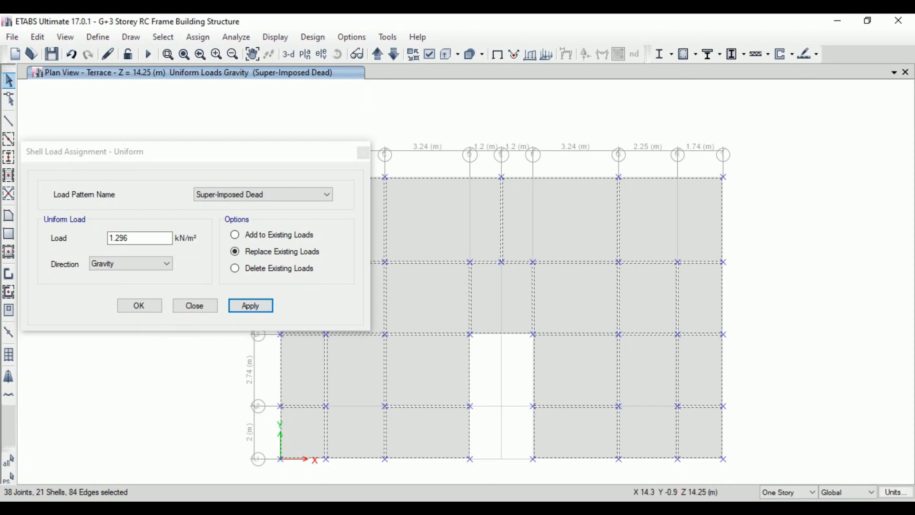
key("alt+Tab")
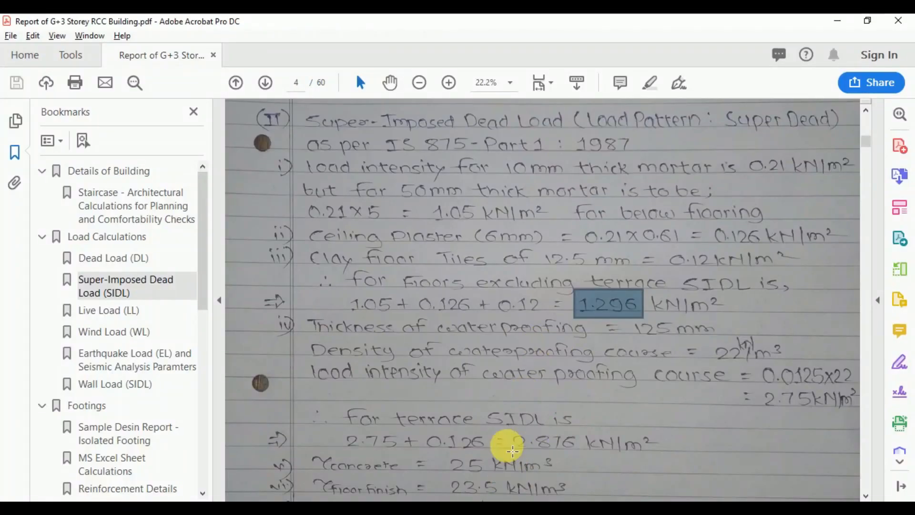
left_click_drag(500, 430, 586, 470)
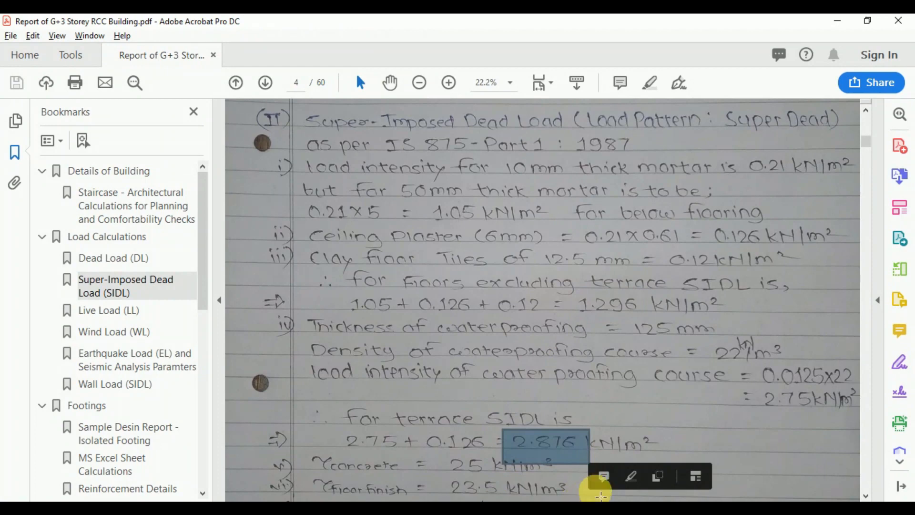
key("alt+Tab")
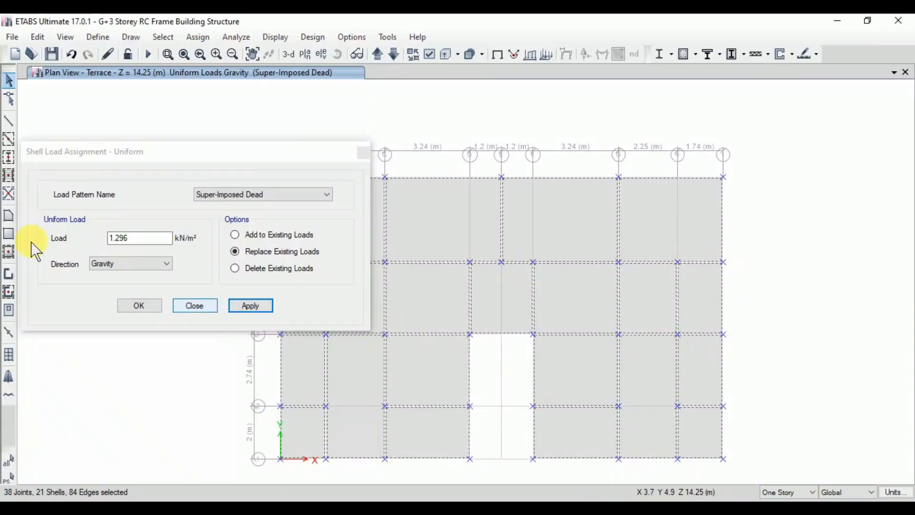
double_click(135, 238)
type("2.876")
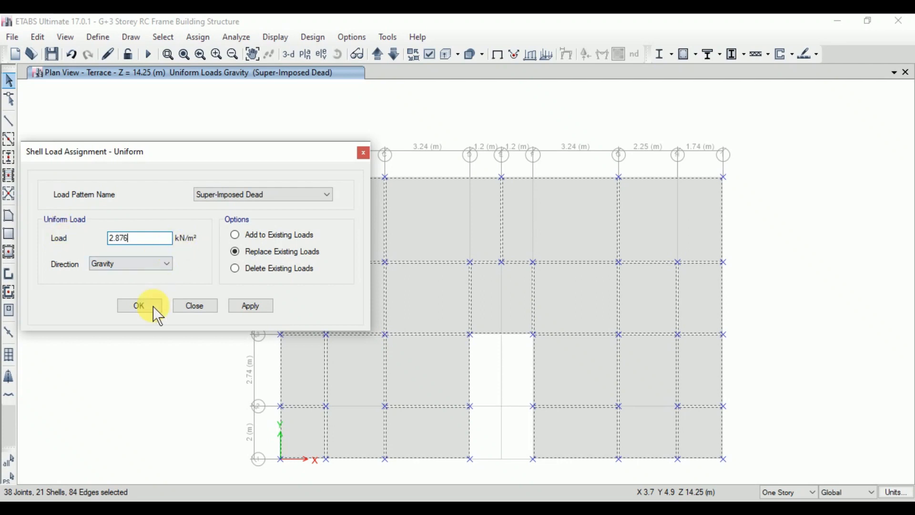
left_click(231, 309)
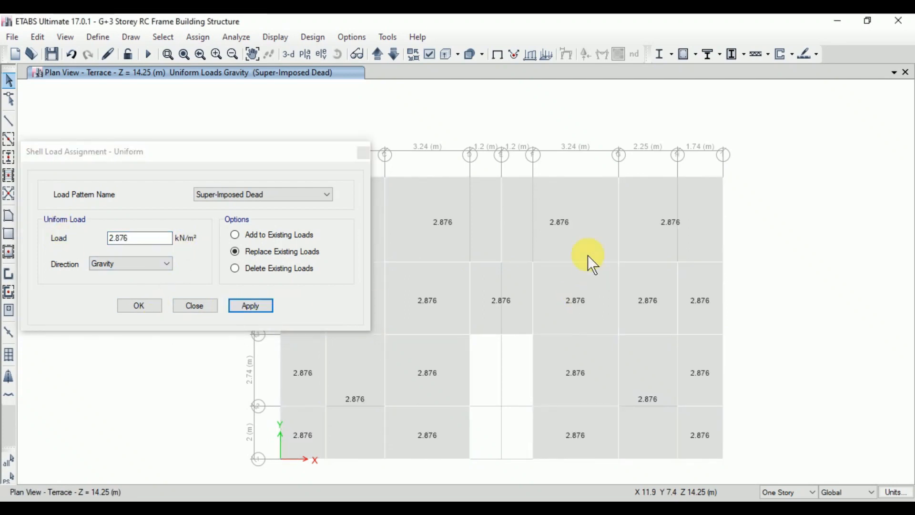
Step: Assign the 2.876 kN/m² Super-Imposed Dead gravity load to the three slabs in the Head Room Slab plan view
left_click(382, 49)
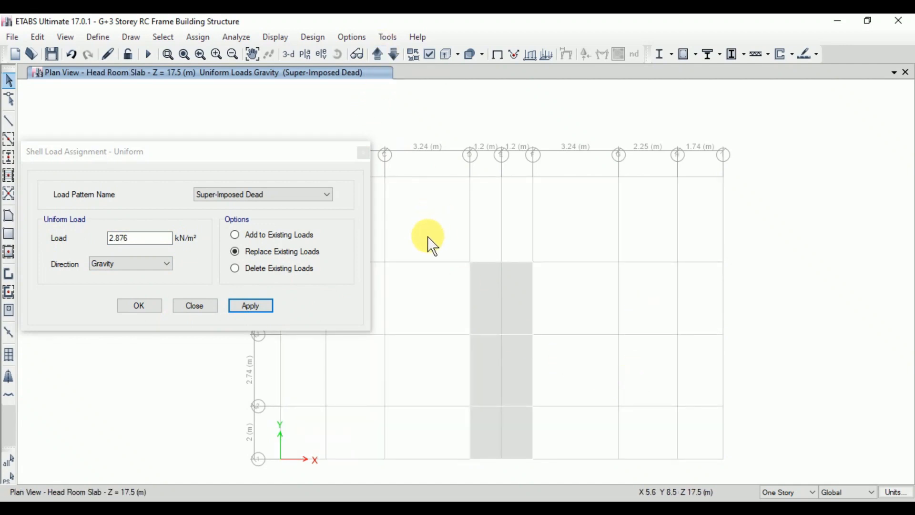
left_click_drag(422, 233, 601, 481)
left_click(61, 242)
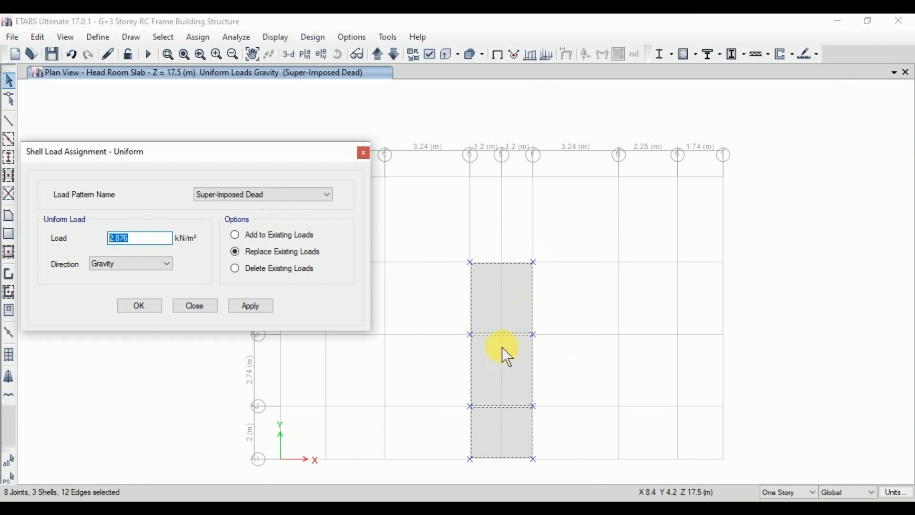
left_click(257, 311)
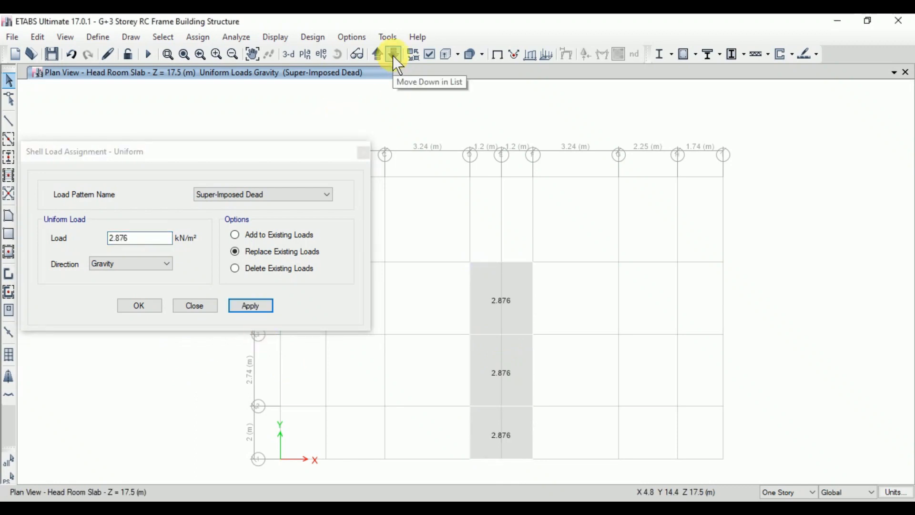
Step: View the super-imposed dead loads of the whole building in 3D and close the shell load assignment
left_click(289, 56)
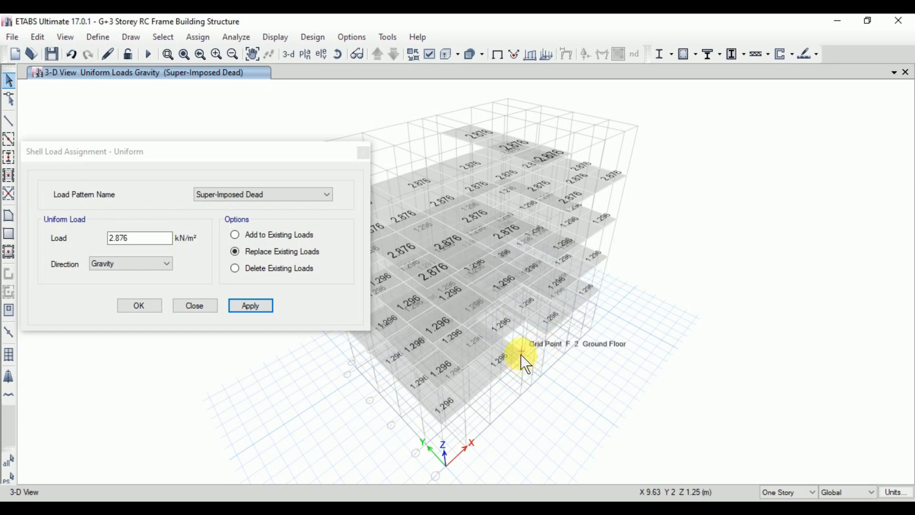
left_click(152, 305)
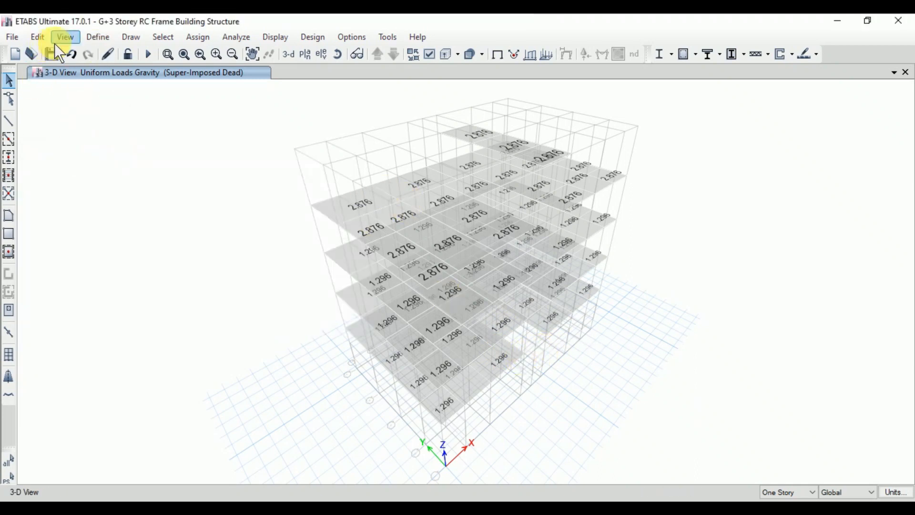
Step: Show all objects of the undeformed model in the 3D view and set the story scope to All Stories
left_click(66, 41)
left_click(127, 398)
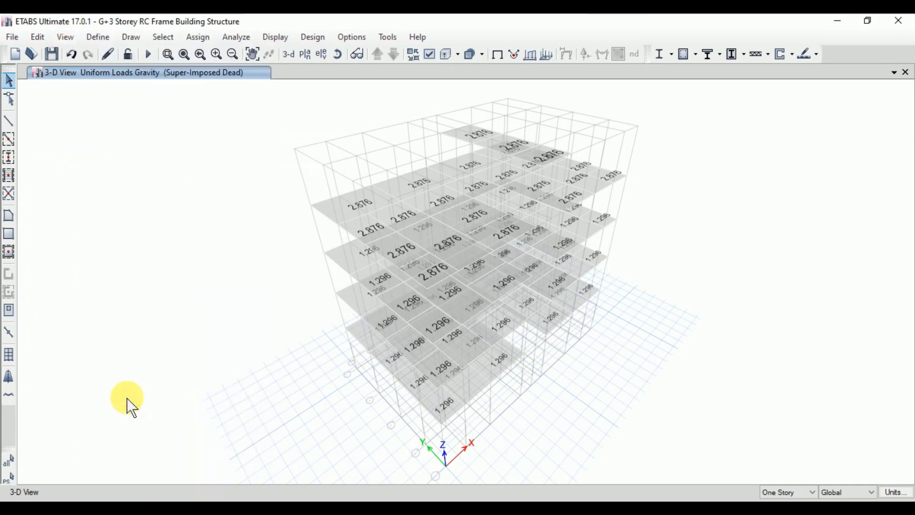
left_click(498, 56)
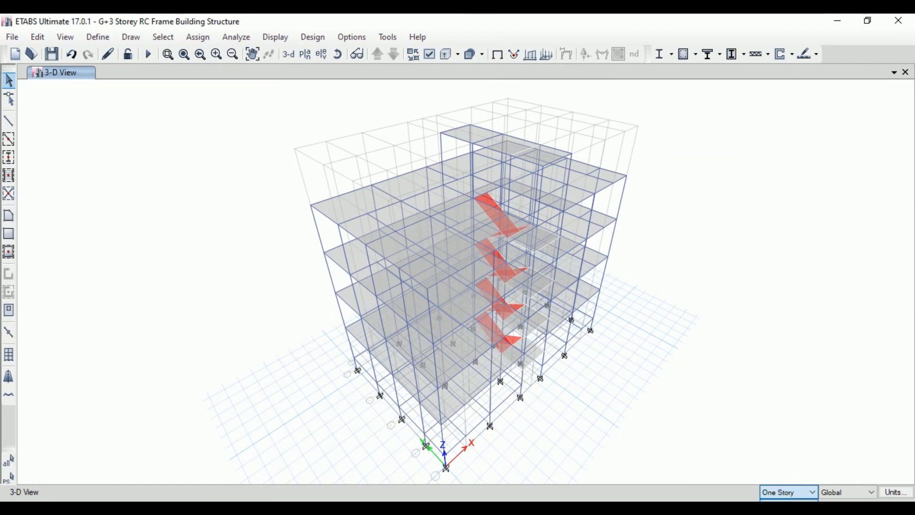
left_click(793, 512)
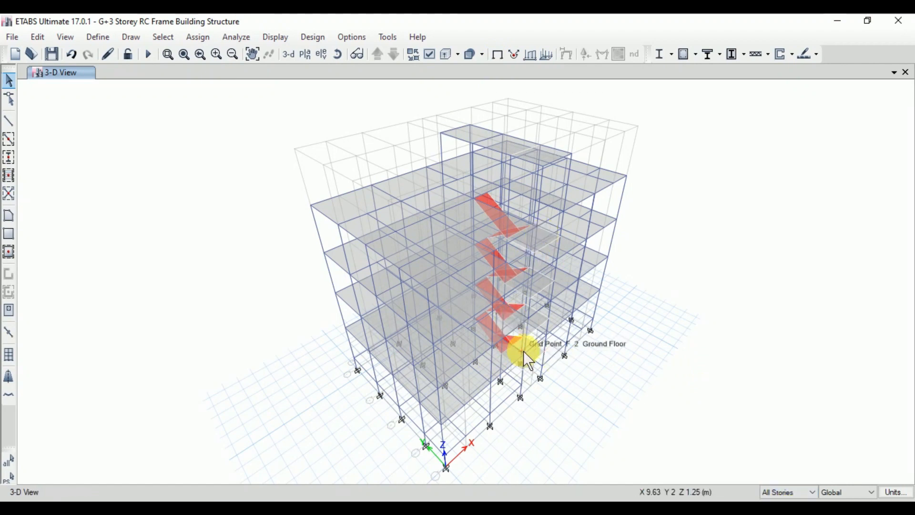
scroll(524, 351, "up", 5)
left_click(552, 368)
scroll(553, 363, "down", 5)
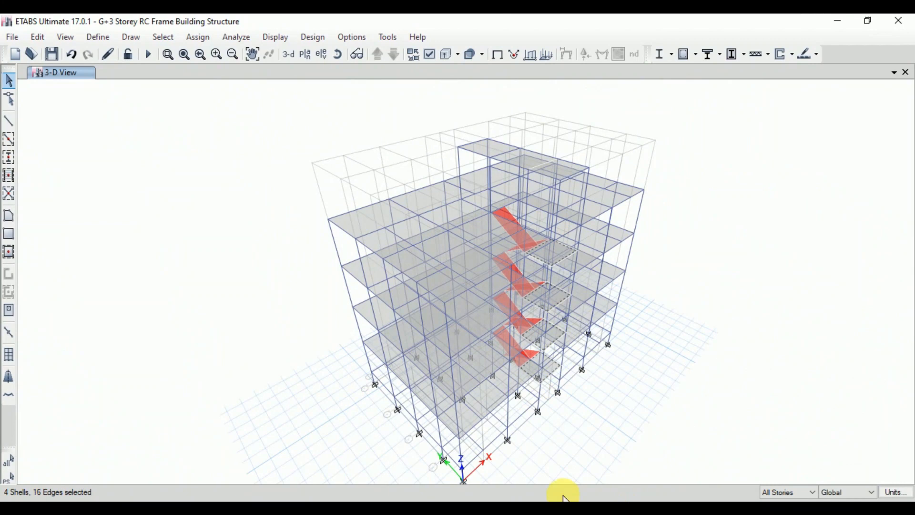
scroll(550, 379, "up", 4)
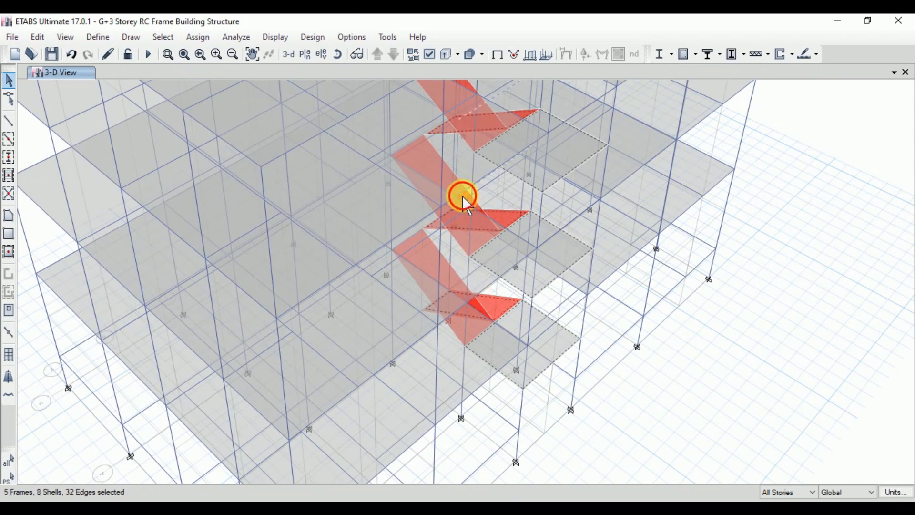
left_click(551, 260)
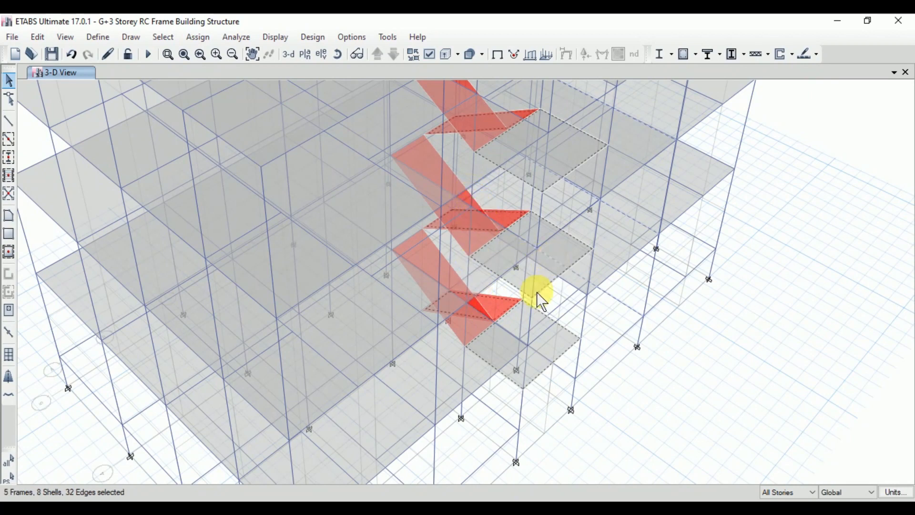
left_click(531, 326)
key("ctrl+q")
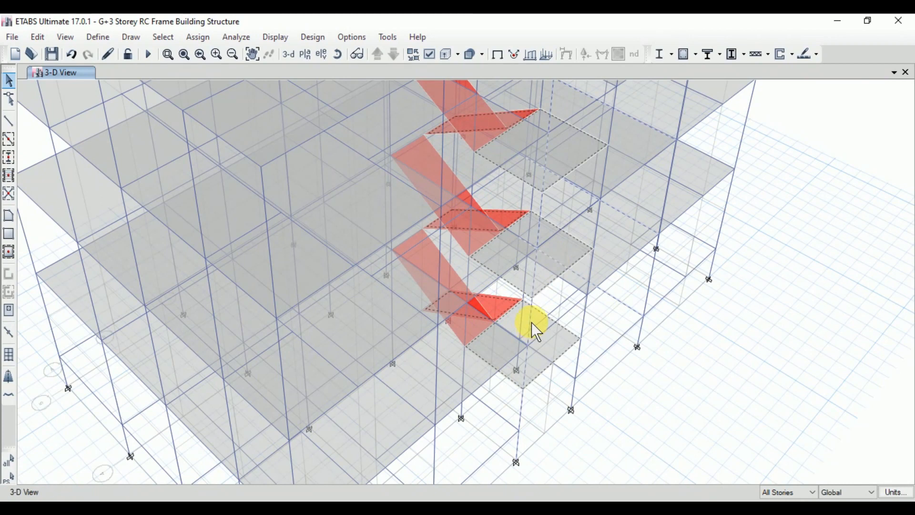
scroll(677, 427, "down", 5)
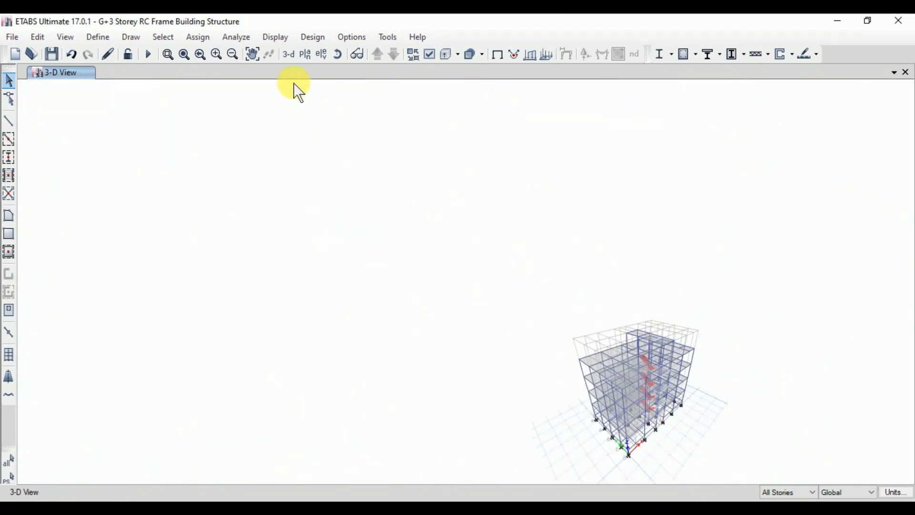
left_click(289, 54)
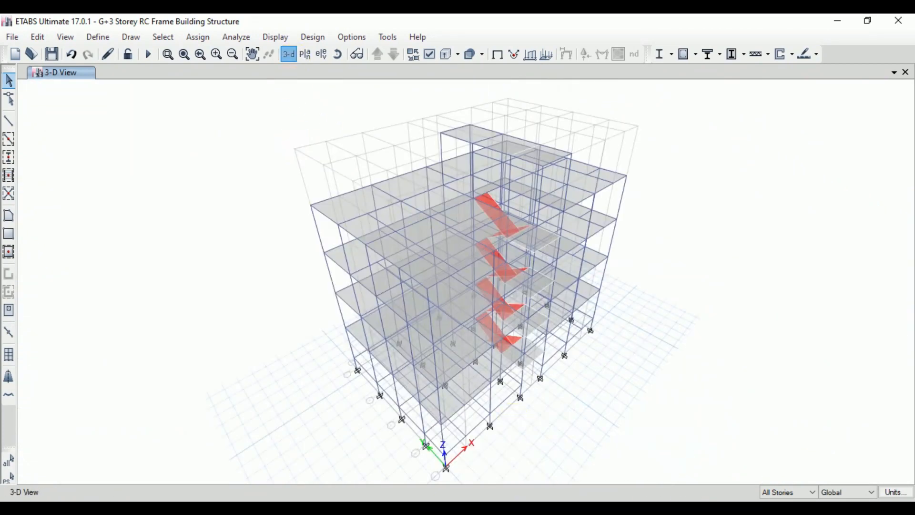
left_click(787, 496)
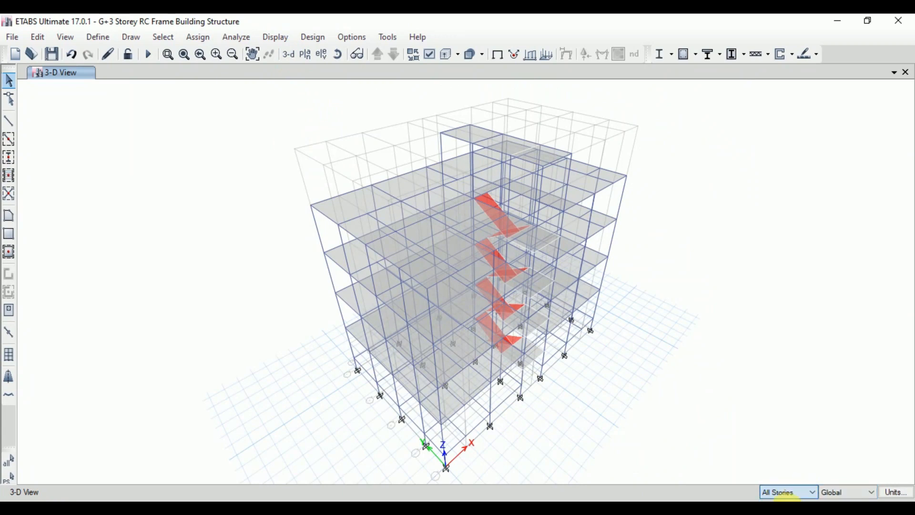
left_click(784, 476)
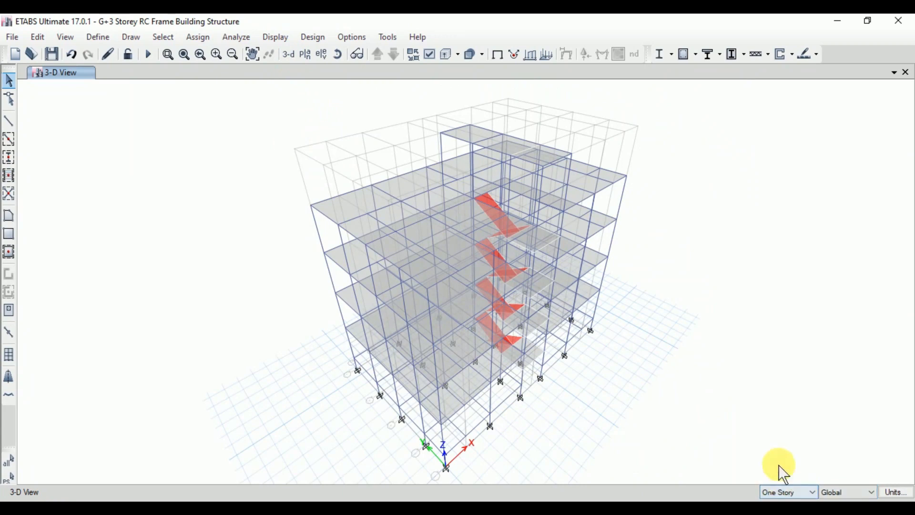
left_click(808, 493)
left_click(801, 508)
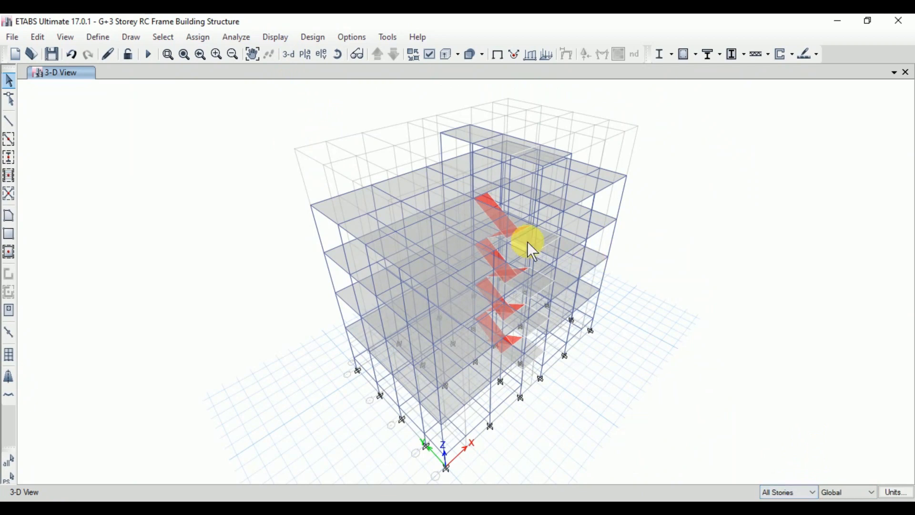
Step: Select the staircase landing slabs and both stair flights on all stories in the 3D view
scroll(522, 256, "up", 5)
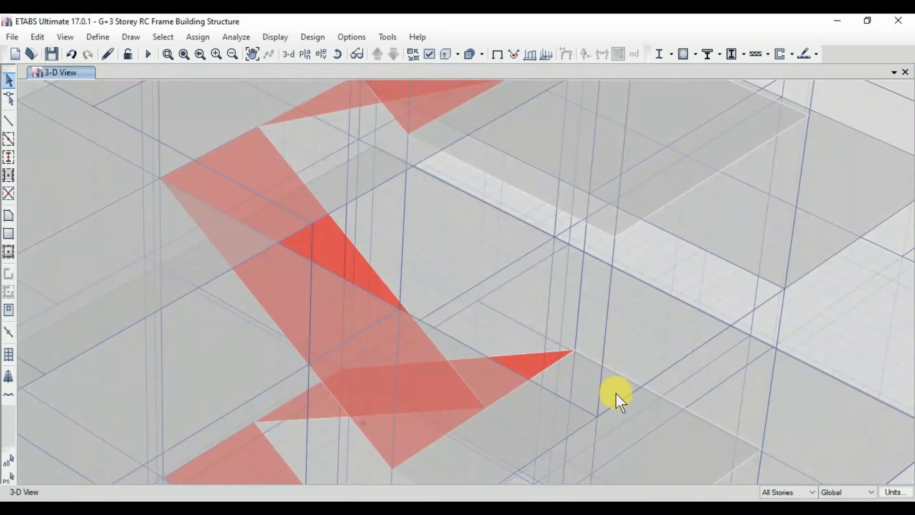
left_click(590, 369)
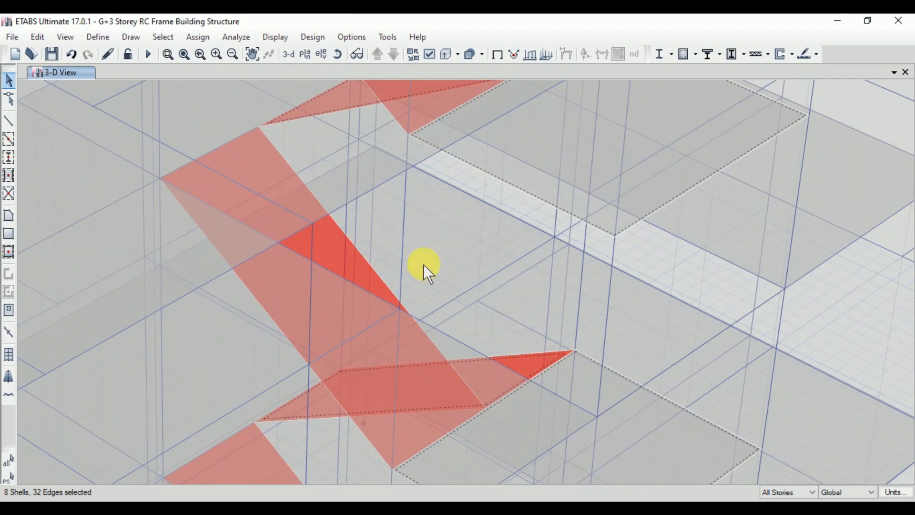
left_click(331, 243)
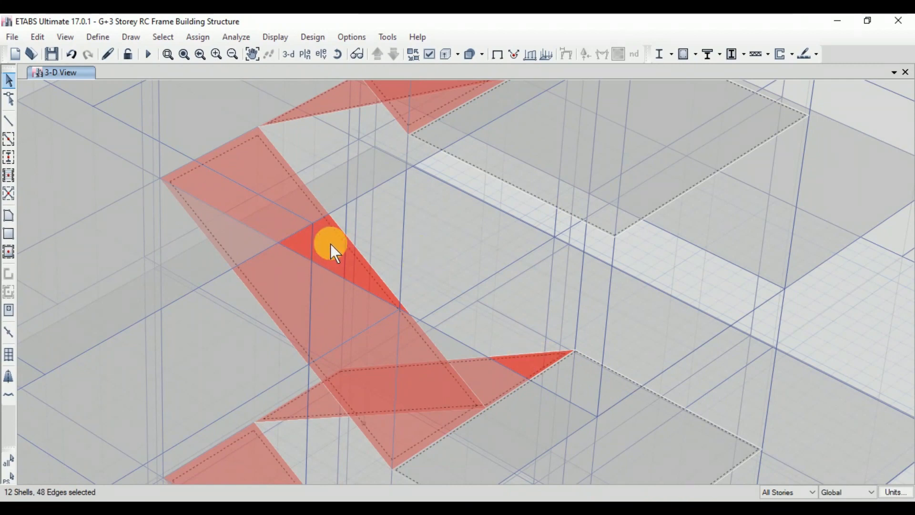
scroll(504, 274, "down", 3)
scroll(503, 273, "down", 4)
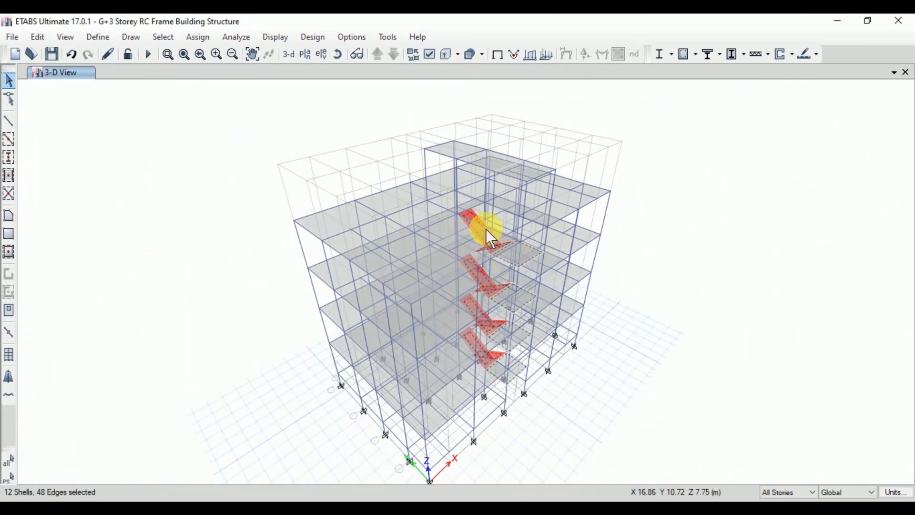
Step: Show only the selected staircase slabs in the 3D view and select the landing slabs on all stories
left_click(65, 37)
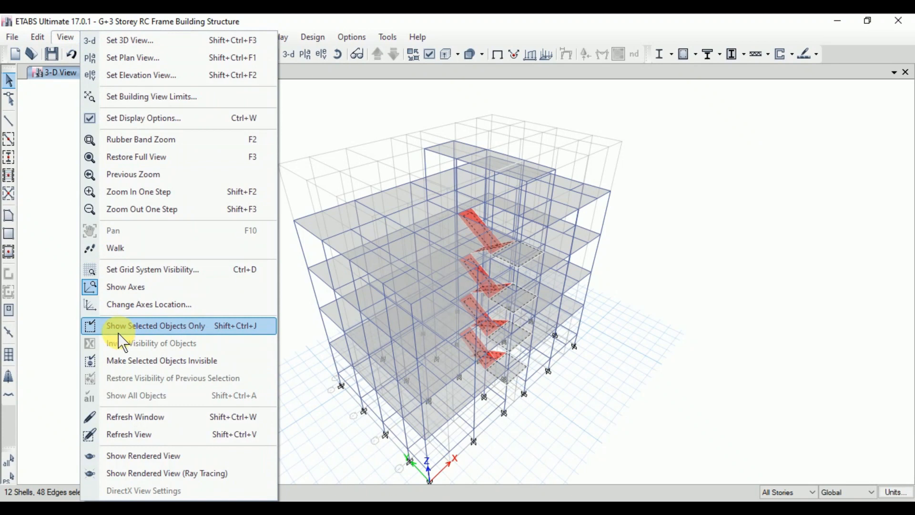
left_click(170, 327)
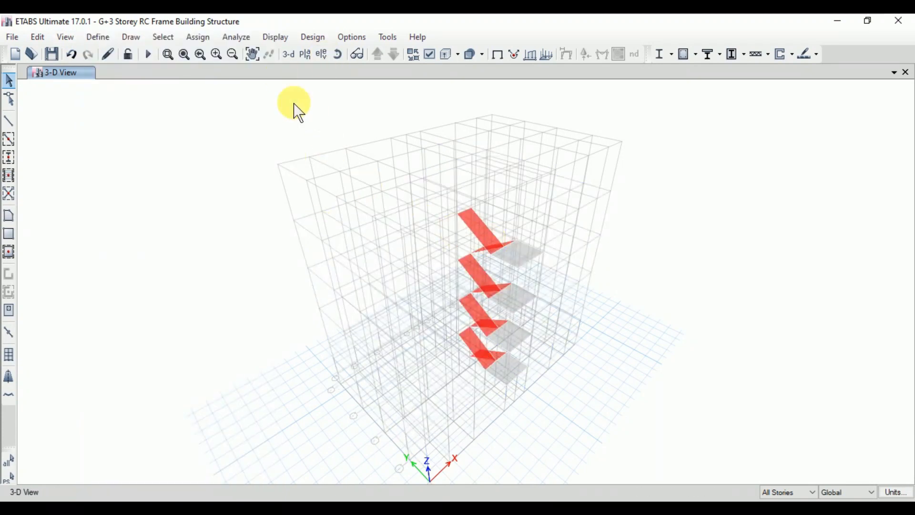
left_click(524, 259)
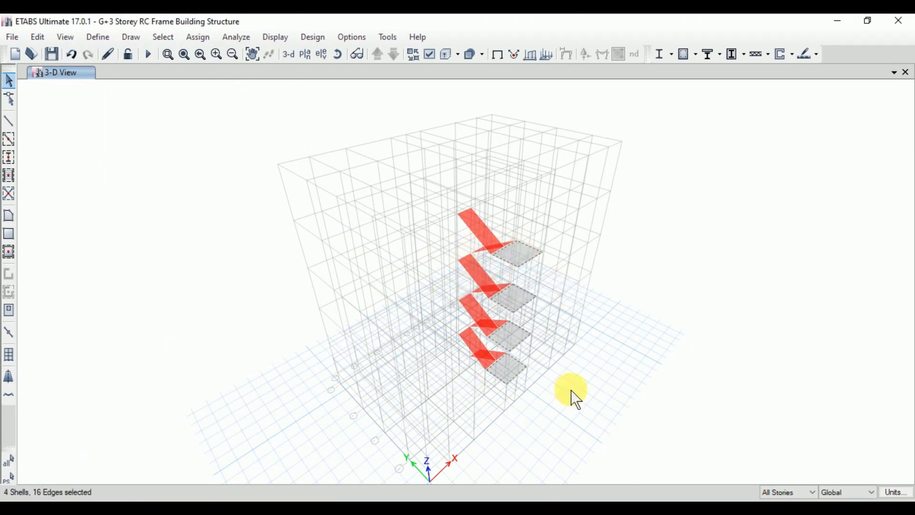
Step: Look up the super-imposed dead load for floors excluding the terrace in the PDF building report, and return to ETABS
left_click(655, 508)
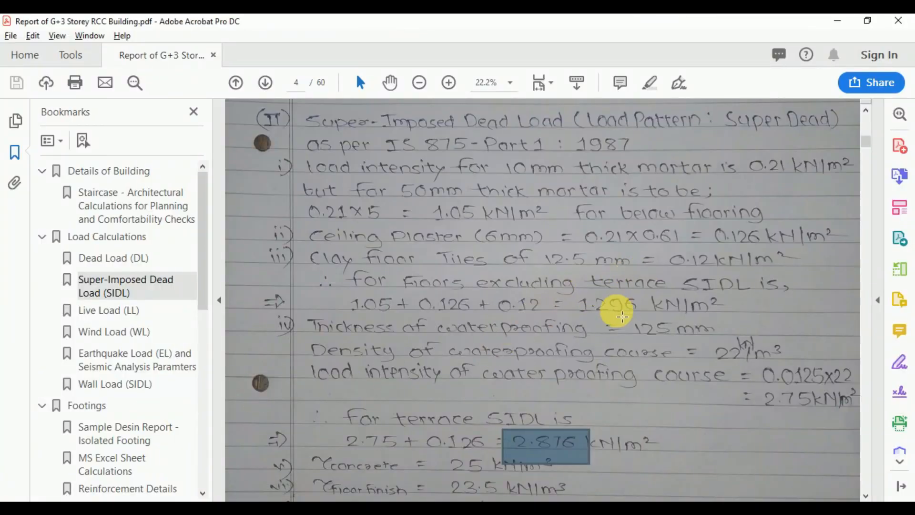
mouse_move(577, 298)
left_mouse_down()
mouse_move(641, 324)
mouse_move(647, 317)
left_mouse_up()
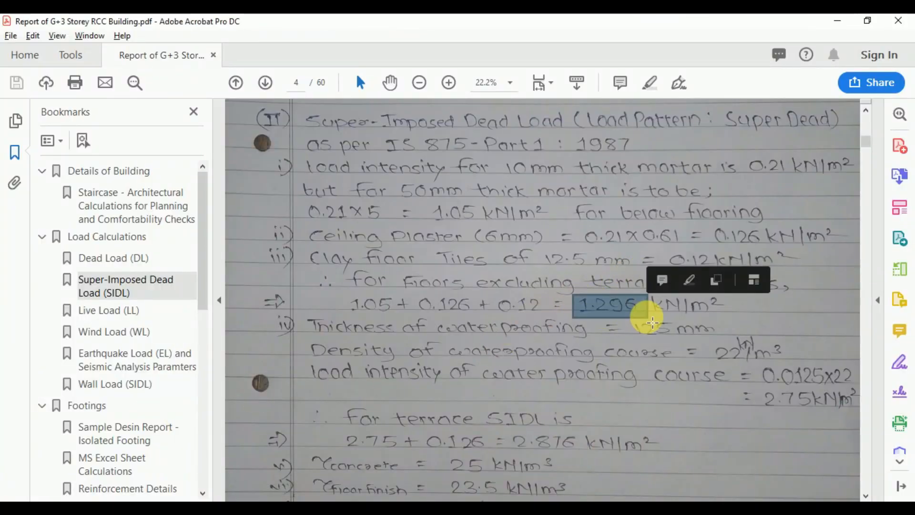
key("alt+Tab")
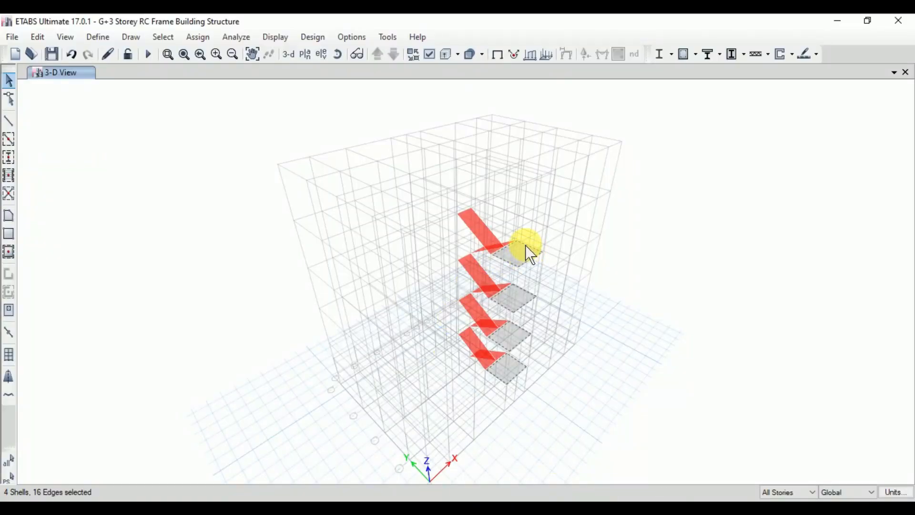
Step: Assign a uniform Super-Imposed Dead gravity load of 1.296 kN/m² to the selected landing slabs, replacing existing loads
left_click(206, 40)
mouse_move(262, 168)
mouse_move(287, 180)
left_click(370, 196)
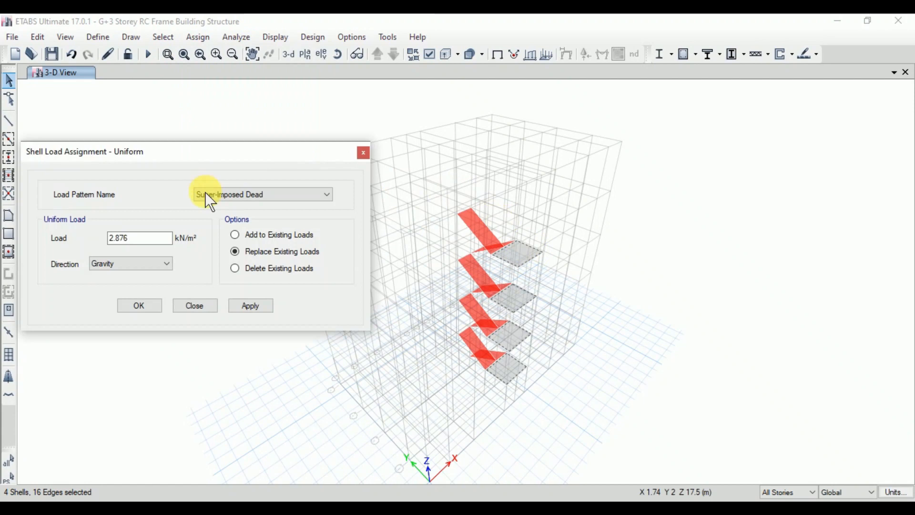
left_click_drag(145, 233, 78, 239)
type("1.296")
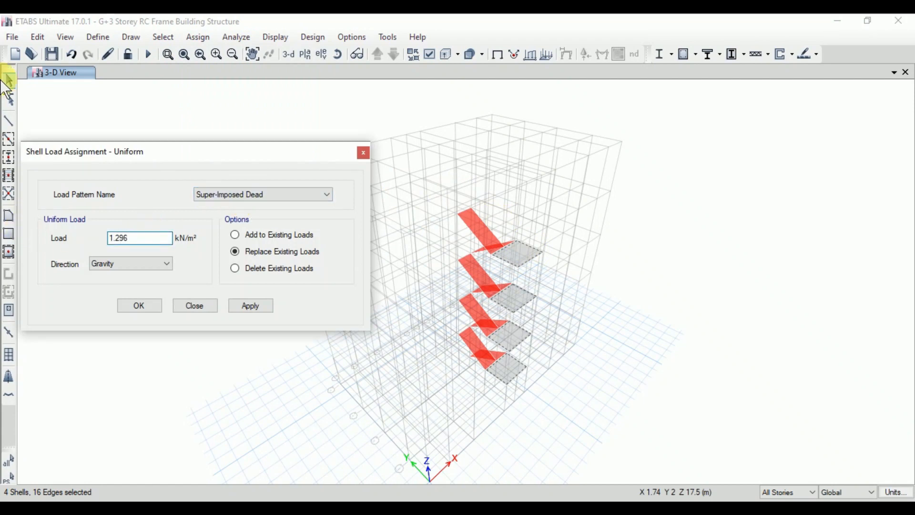
left_click(238, 308)
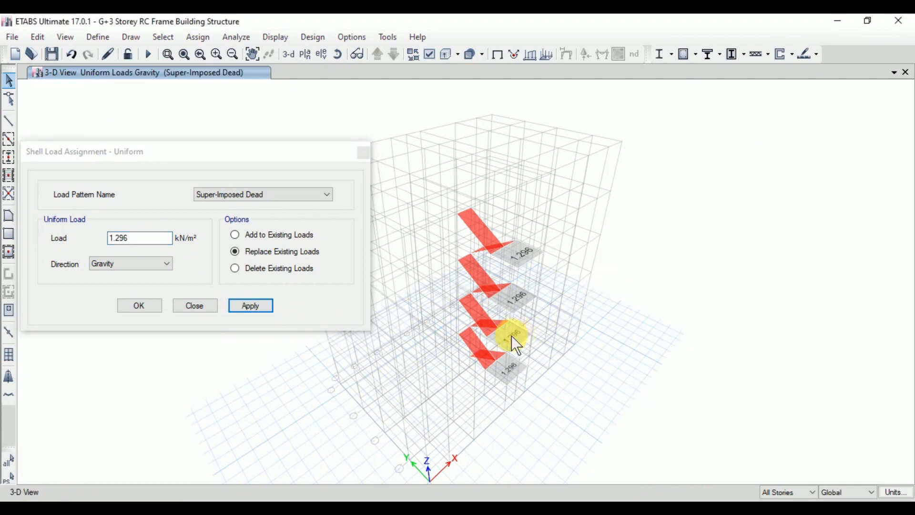
Step: Select both inclined stair flight slabs on all stories in the 3D view
scroll(482, 319, "up", 5)
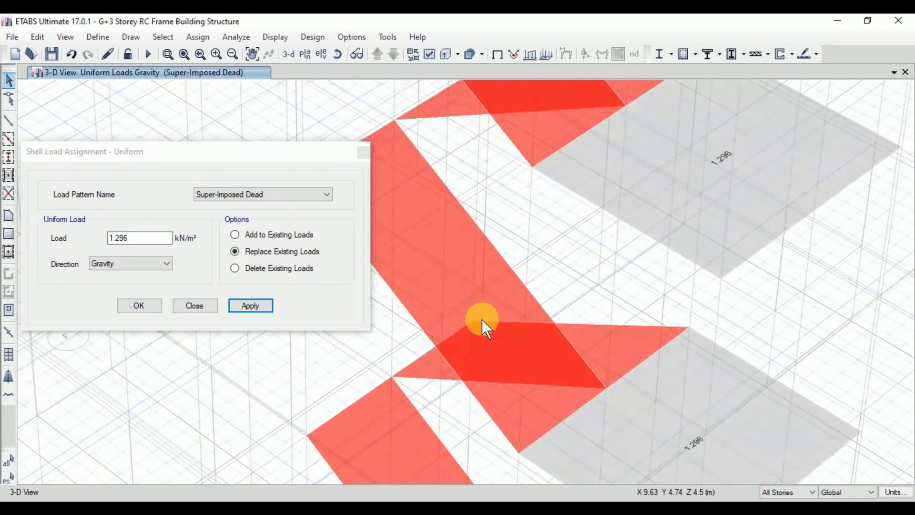
left_click(482, 319)
left_click(615, 337)
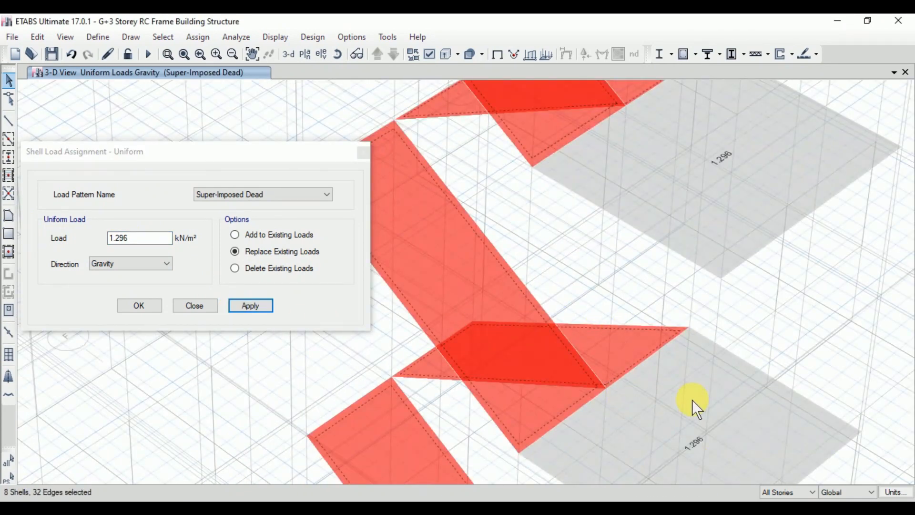
scroll(756, 393, "down", 4)
scroll(755, 393, "down", 3)
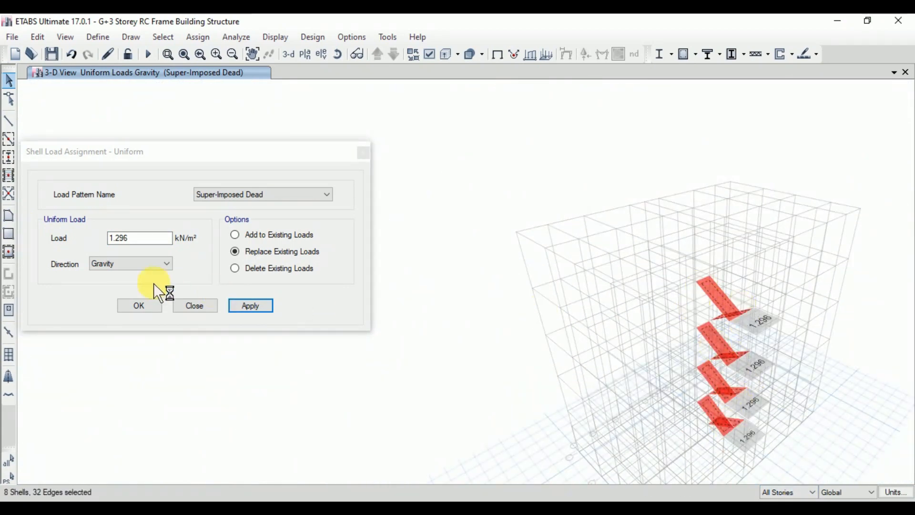
Step: Look up the super-imposed load for the steps of stairs in the PDF building report, and return to ETABS
left_click(641, 507)
scroll(474, 382, "down", 5)
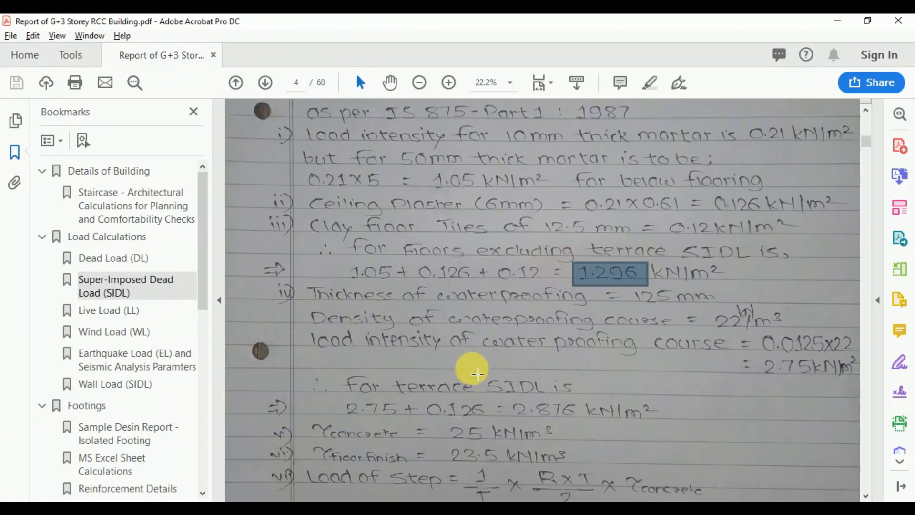
scroll(477, 374, "down", 10)
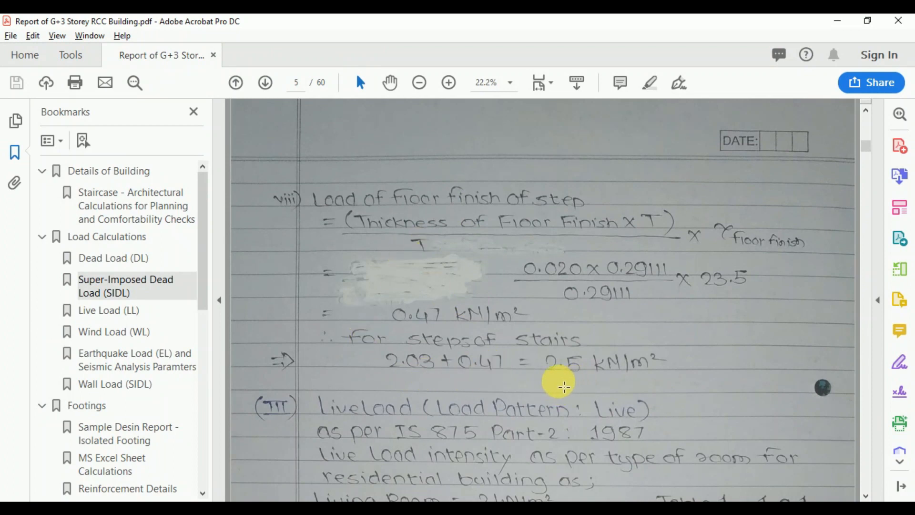
left_click(660, 509)
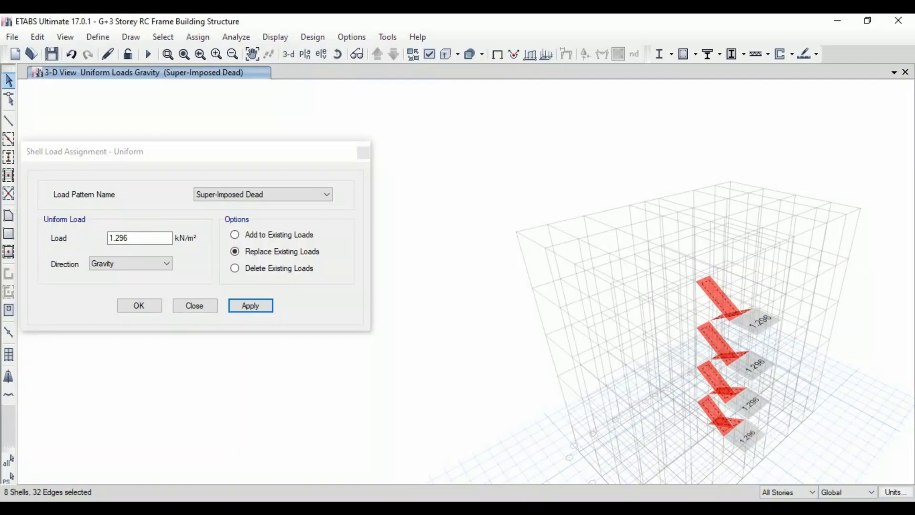
Step: Assign a uniform Super-Imposed Dead gravity load of 2.5 kN/m² to the selected stair flights and close the shell load assignment
left_click_drag(147, 247, 5, 248)
type("2.")
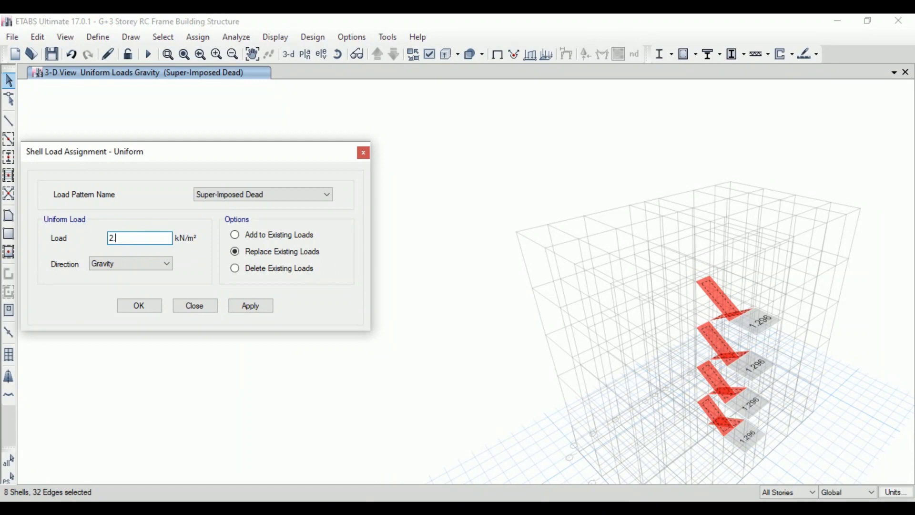
type("5")
left_click(253, 305)
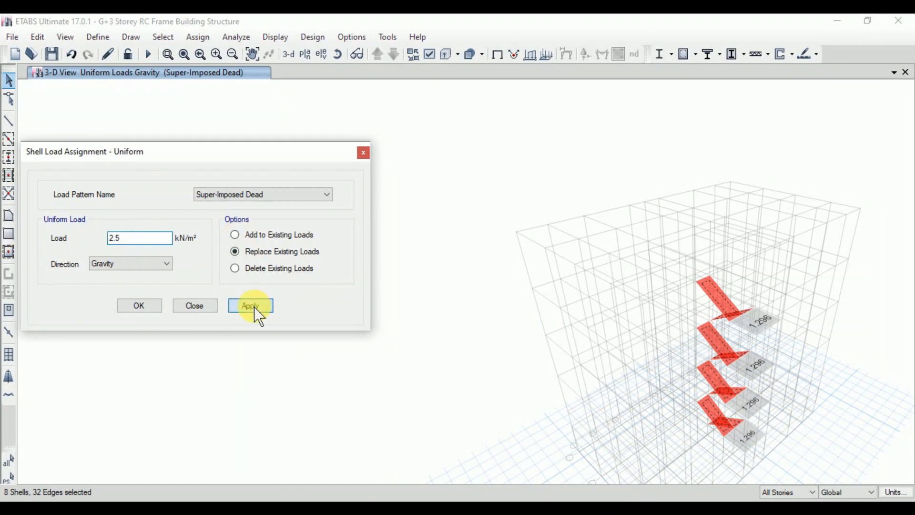
left_click(135, 304)
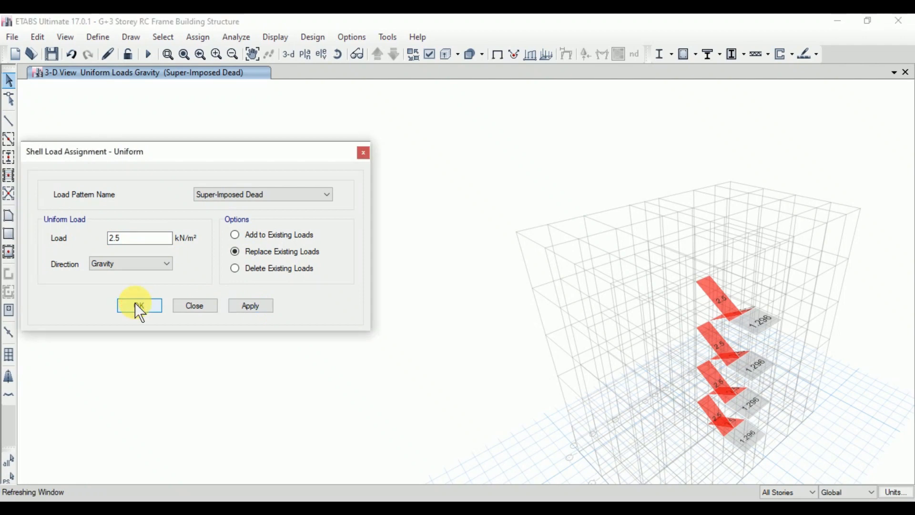
Step: Show all objects of the building again and view the super-imposed dead loads in 3D from a lower angle
left_click(67, 36)
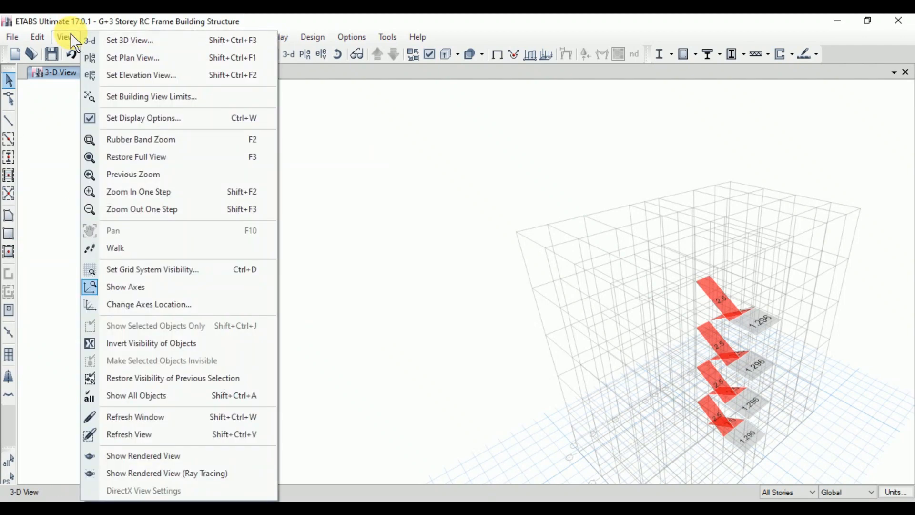
left_click(132, 394)
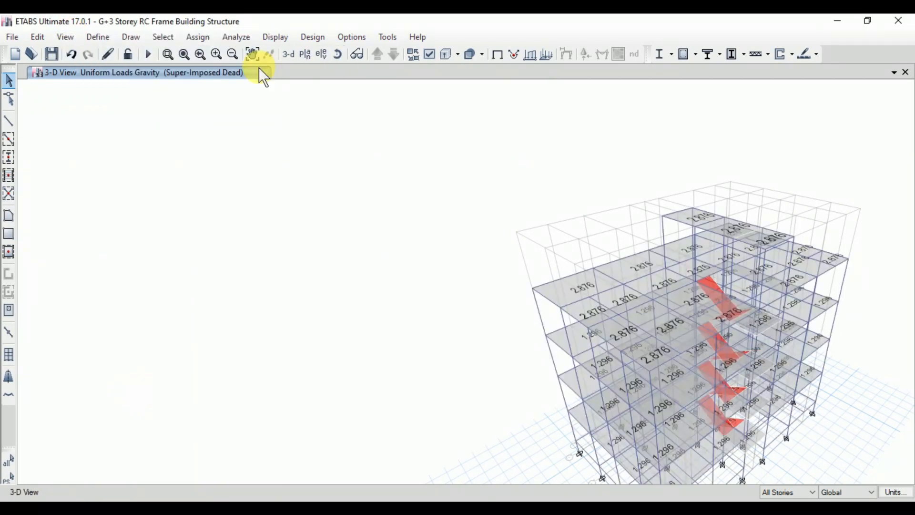
left_click(288, 54)
left_click_drag(400, 203, 618, 293)
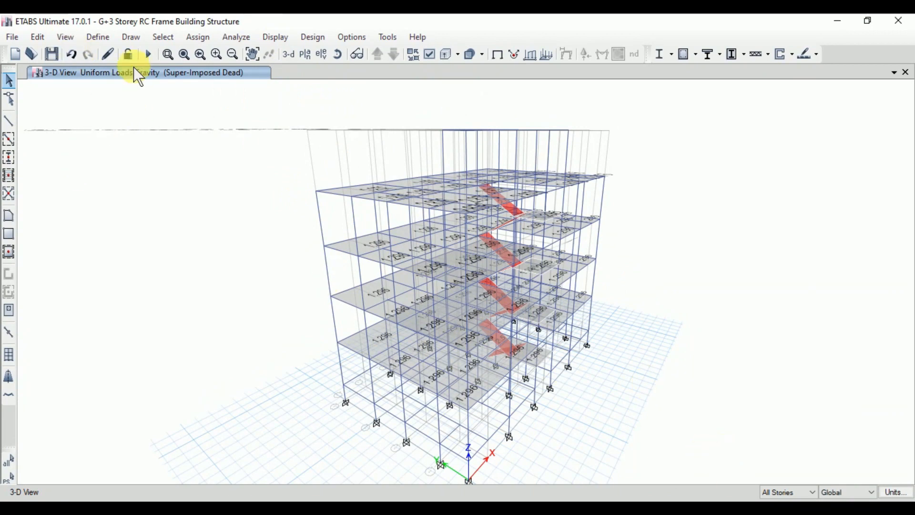
Step: In the story data, make Ground Floor a master story and set Head Room Slab's master story option to No
left_click(38, 36)
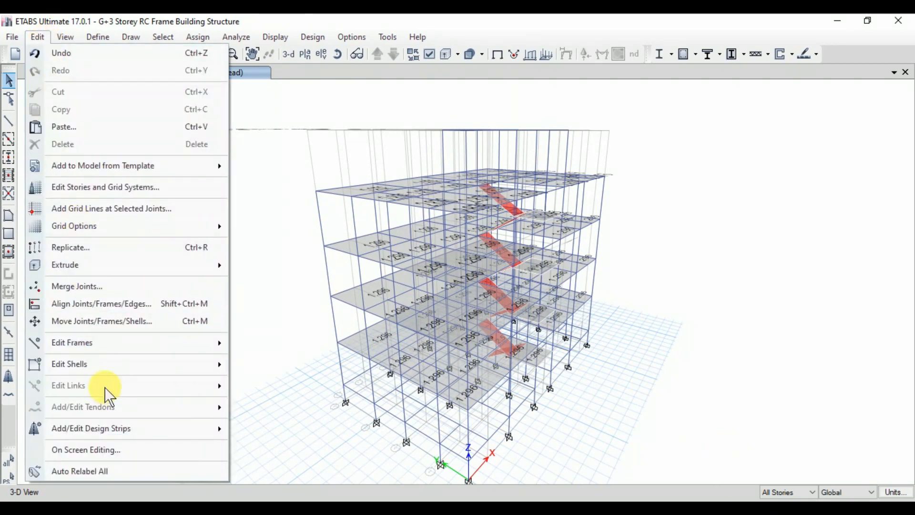
left_click(106, 188)
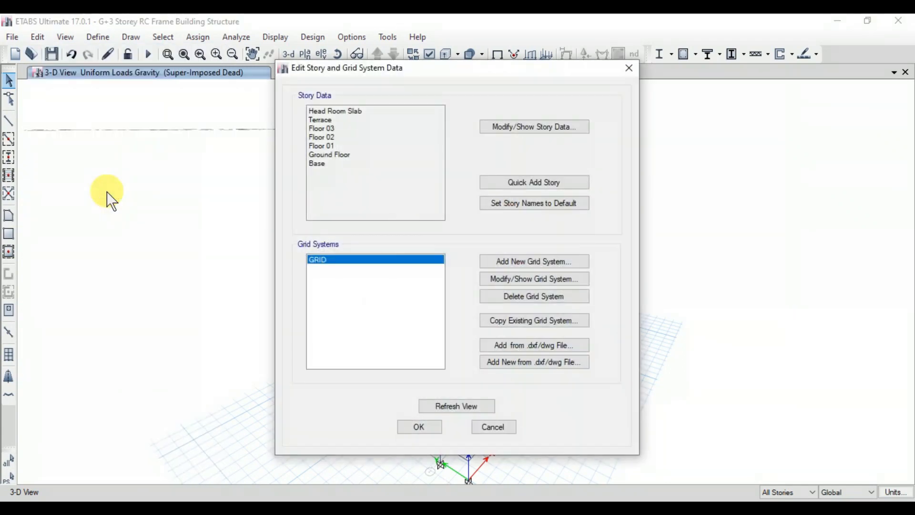
left_click(518, 130)
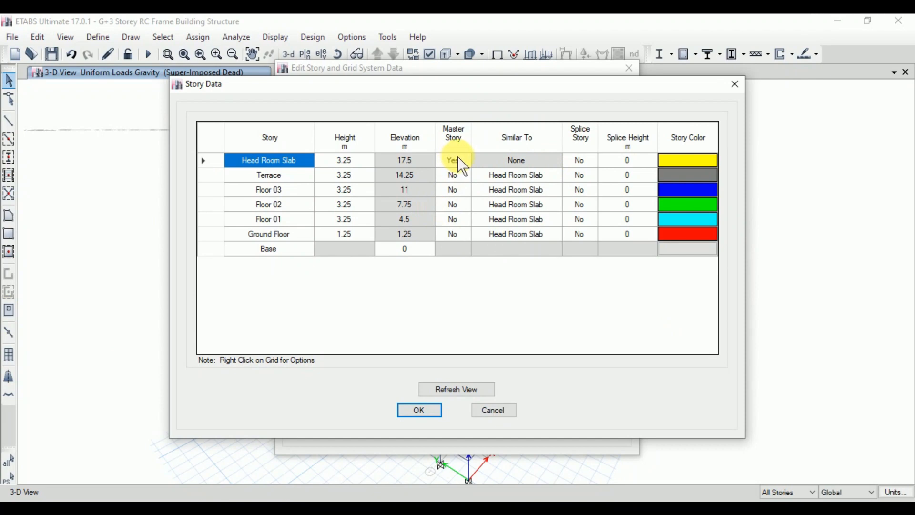
left_click(457, 234)
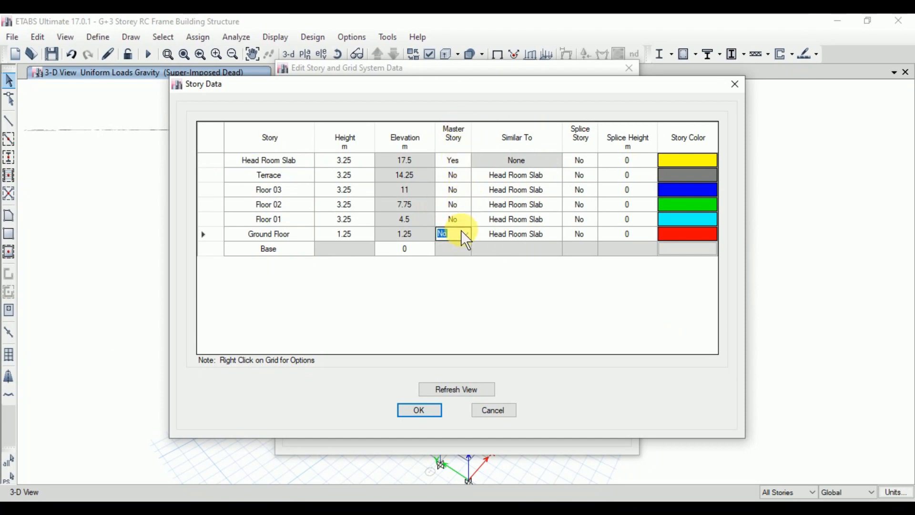
left_click(466, 235)
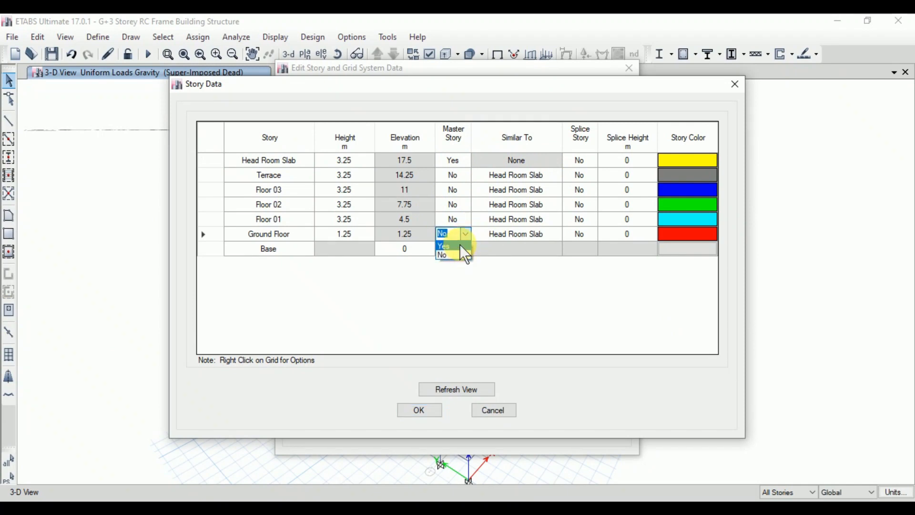
left_click(461, 246)
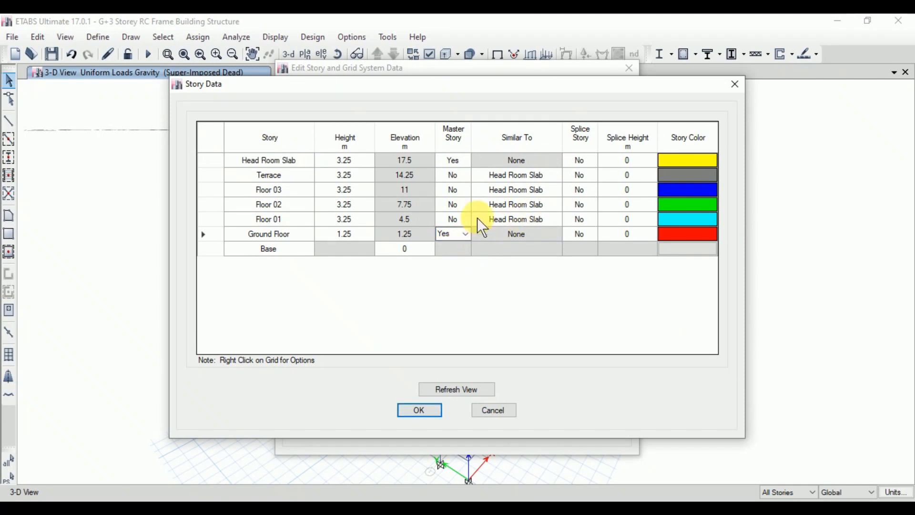
left_click(453, 161)
left_click(466, 160)
left_click(459, 183)
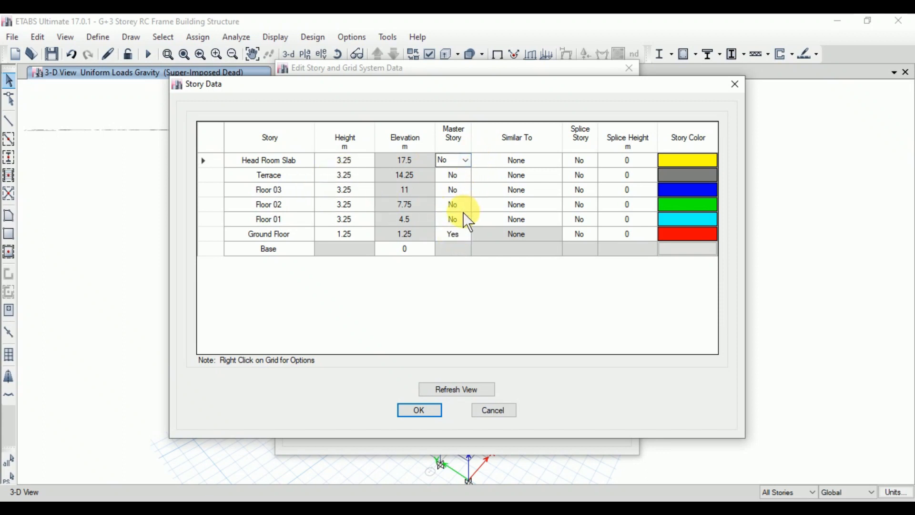
Step: Make Floor 01, Floor 02 and Floor 03 similar to Ground Floor, refresh the view and accept the story data
left_click(530, 220)
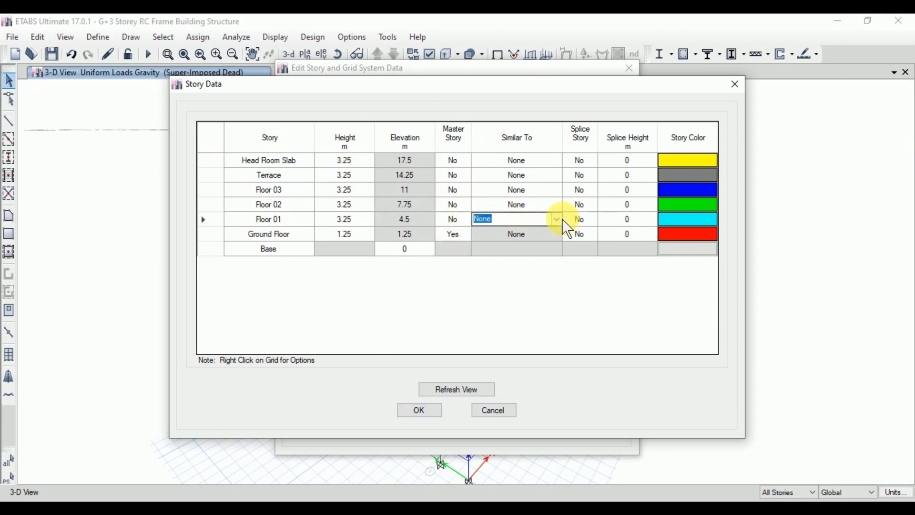
left_click(558, 219)
left_click(496, 240)
left_click(551, 205)
left_click(556, 205)
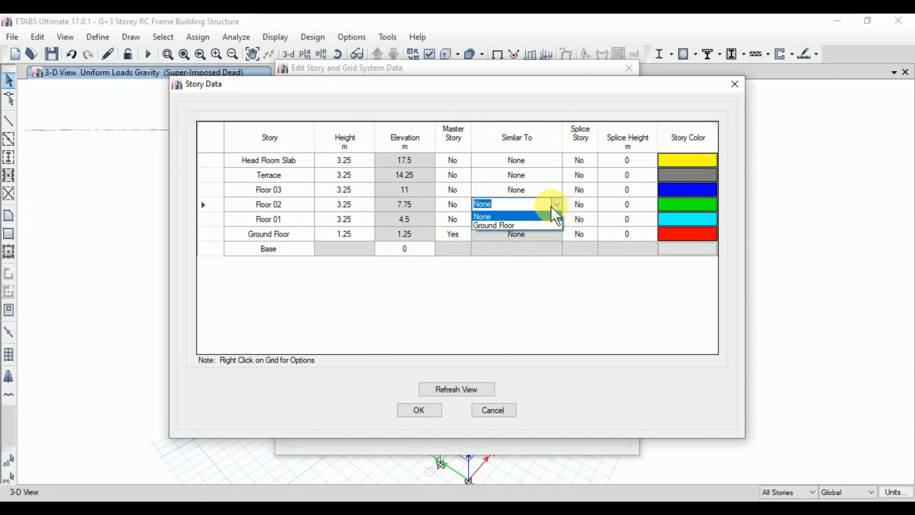
left_click(510, 225)
left_click(555, 190)
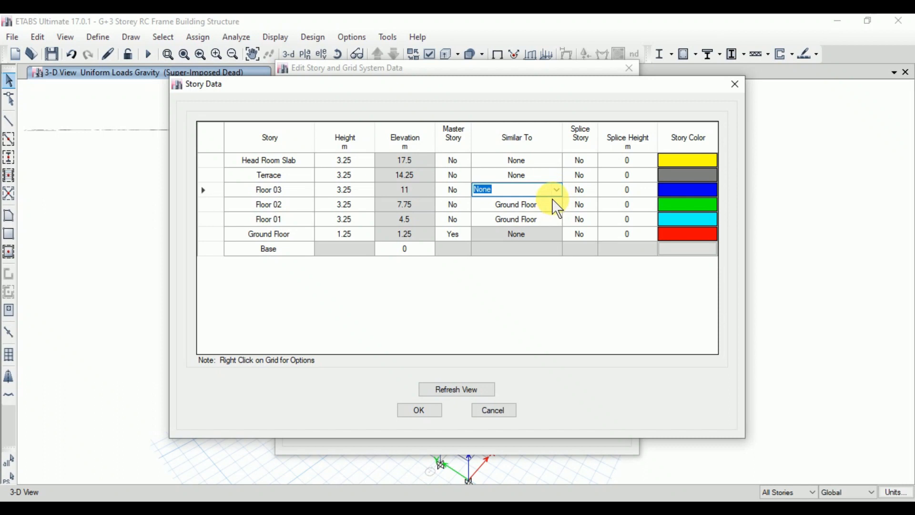
left_click(557, 189)
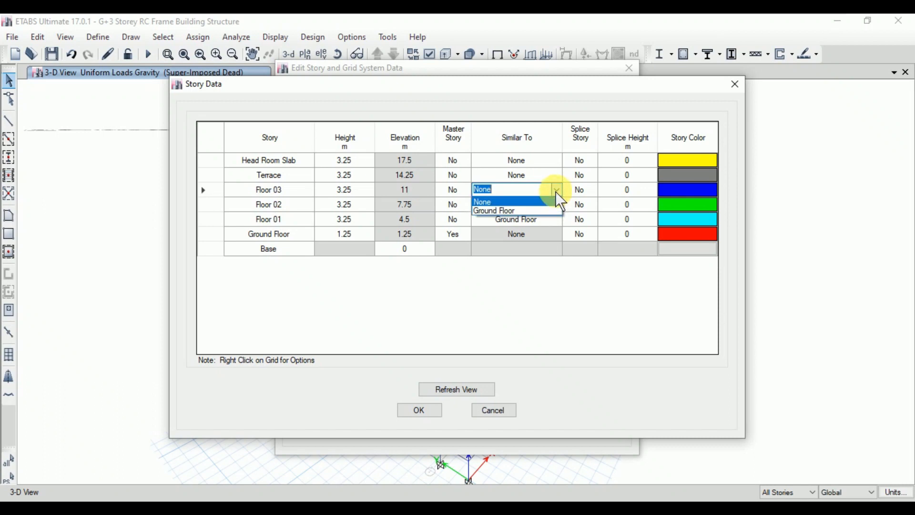
left_click(538, 210)
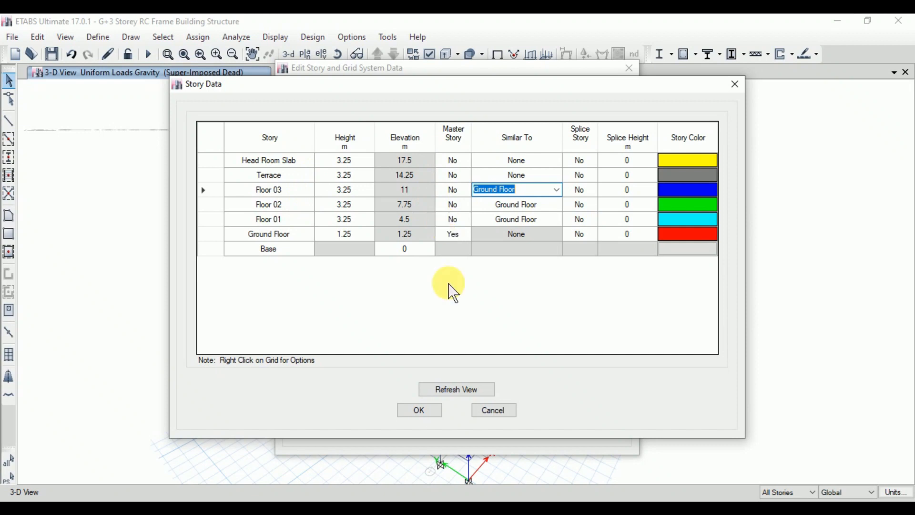
left_click(448, 391)
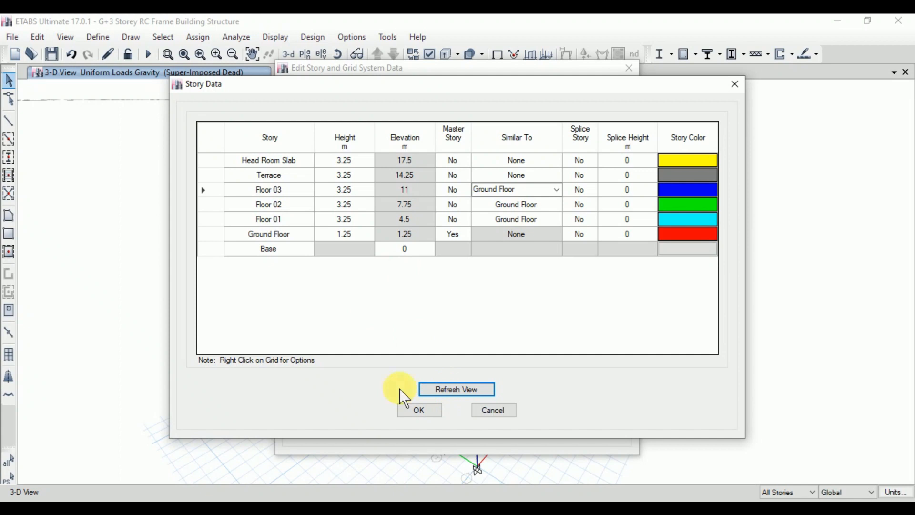
left_click(427, 410)
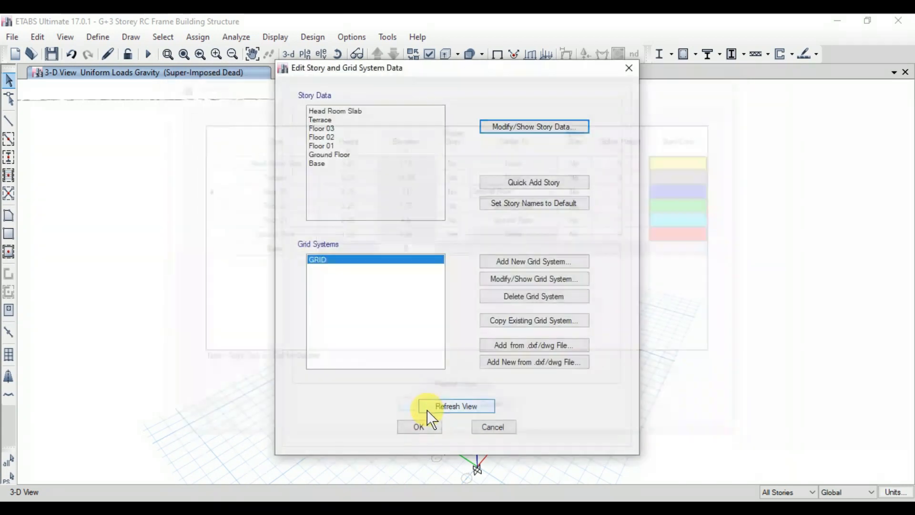
Step: Close the story and grid data, open the Ground Floor plan view and set the selection scope to Similar Stories
left_click(428, 425)
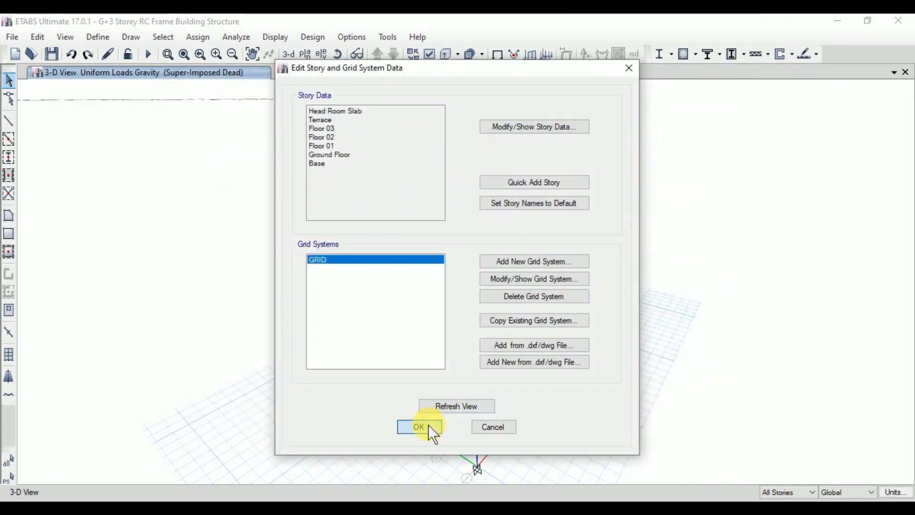
left_click(303, 55)
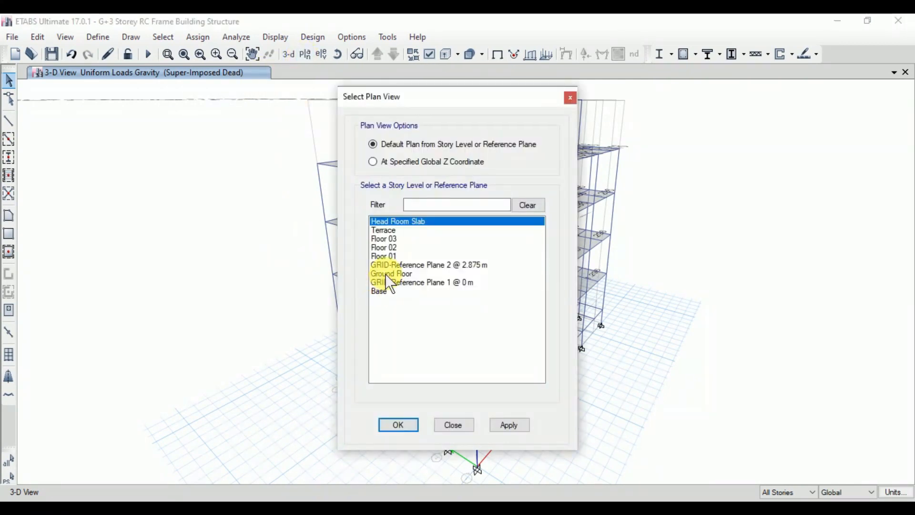
left_click(385, 273)
left_click(506, 424)
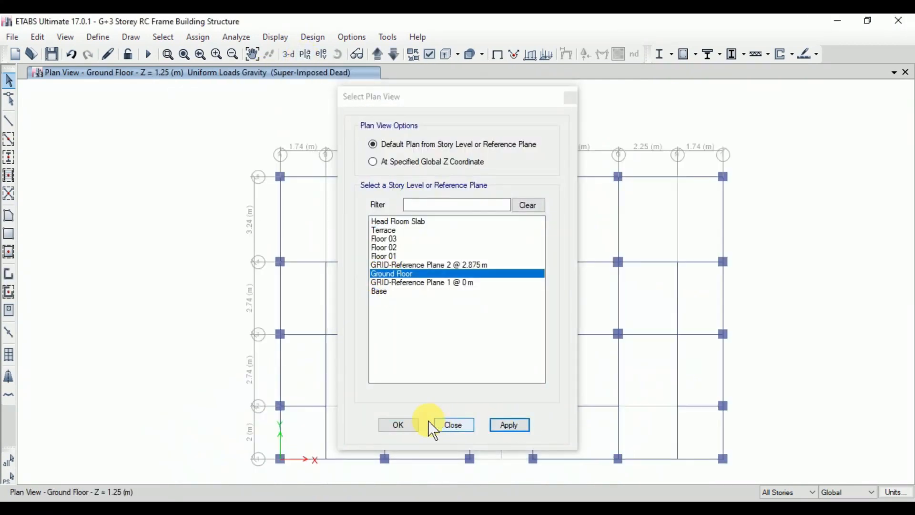
left_click(406, 424)
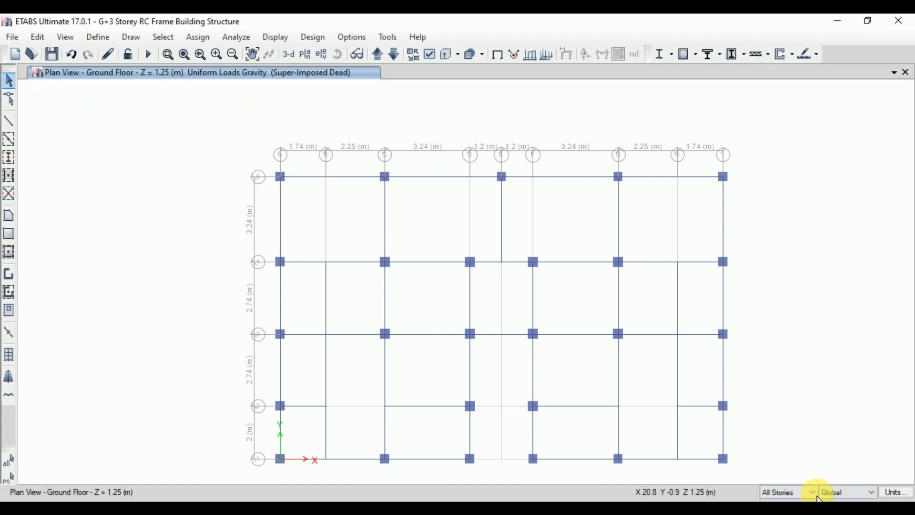
left_click(812, 493)
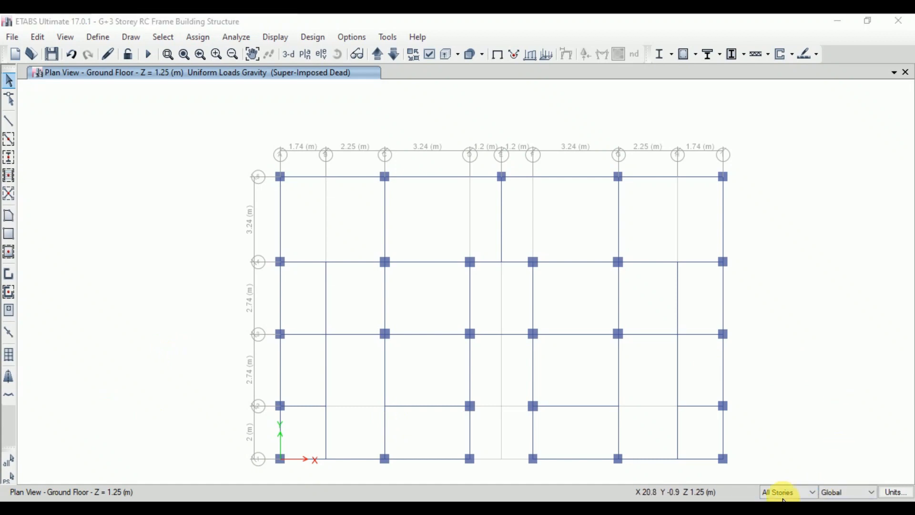
left_click(778, 473)
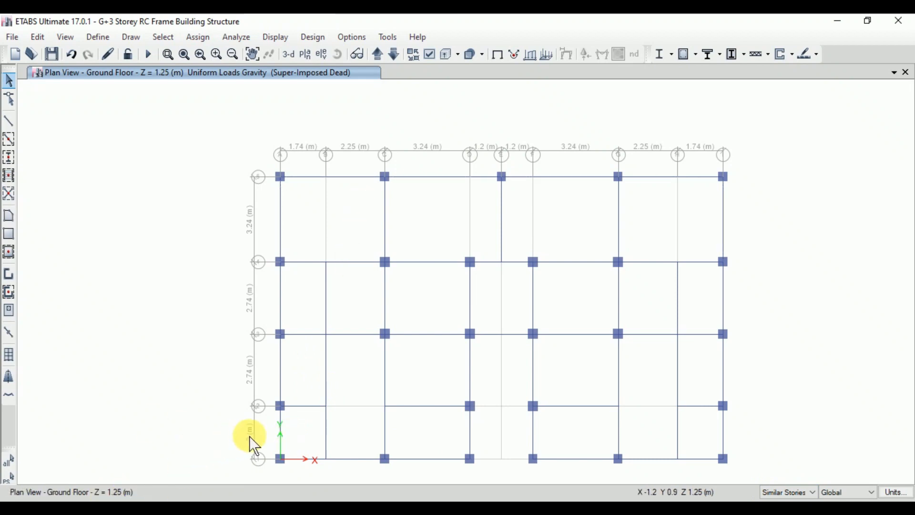
Step: Select the outer beams along grid line A and along the rear edge on grid line 5 on all similar stories
left_click(280, 427)
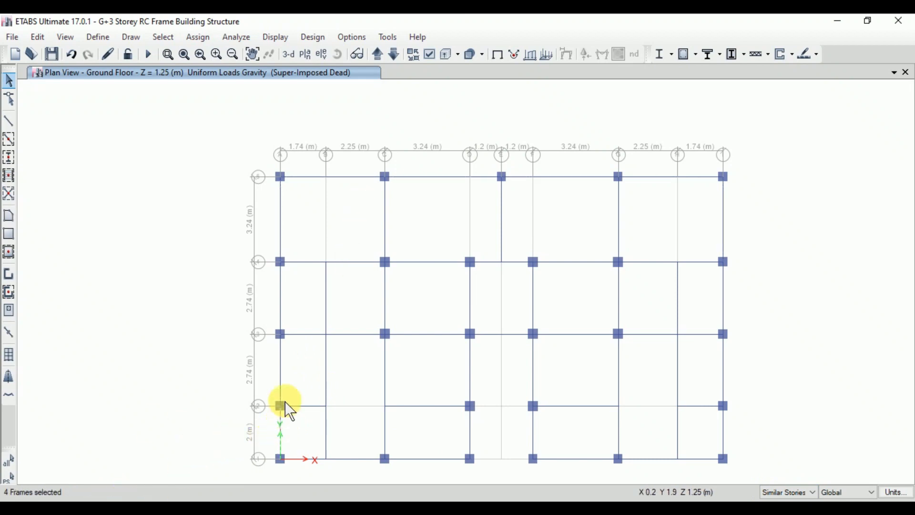
left_click(280, 372)
left_click(278, 289)
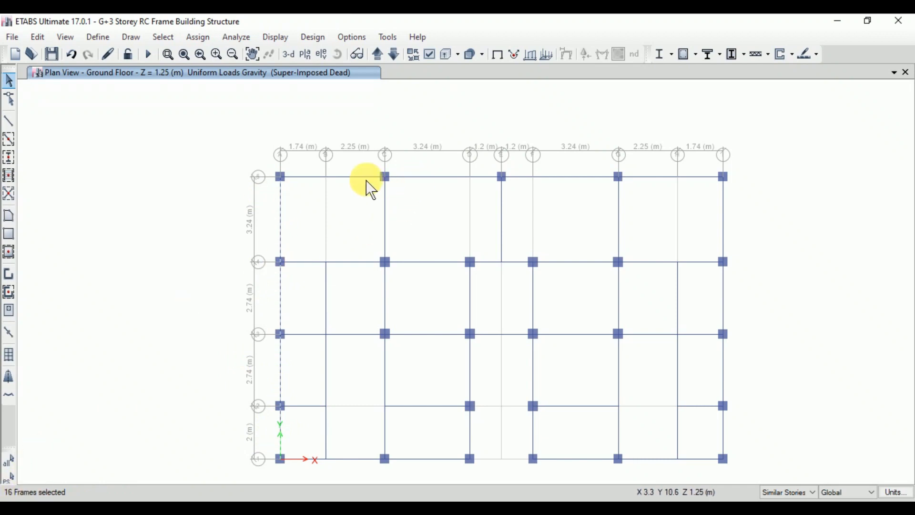
left_click(350, 178)
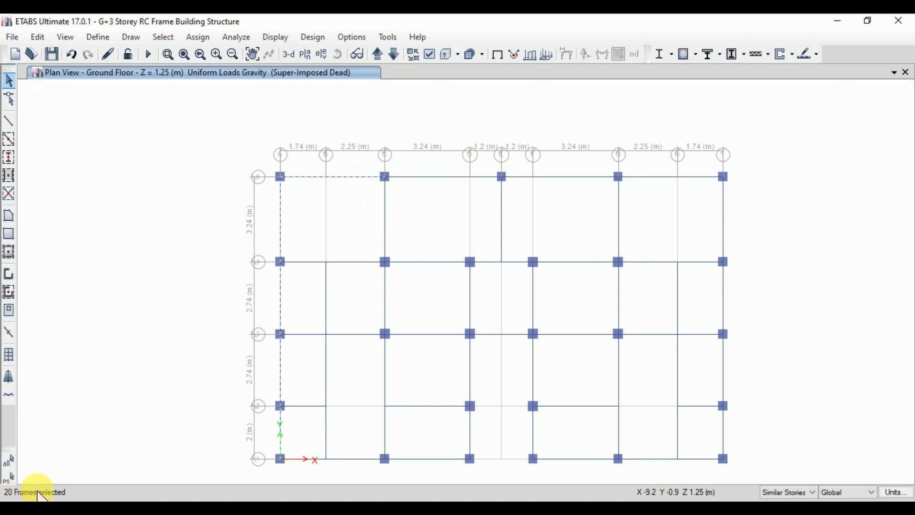
left_click(422, 179)
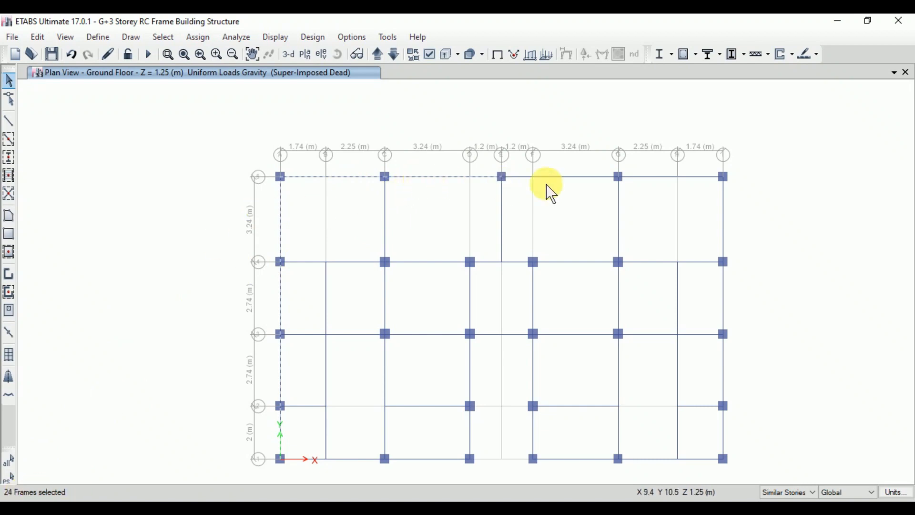
left_click(572, 177)
left_click(696, 177)
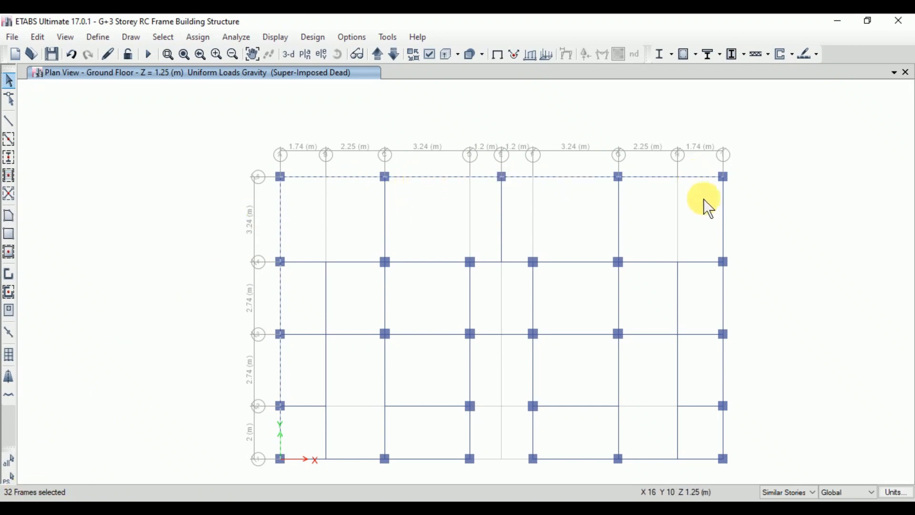
Step: Add the outer beams opposite grid line A and those along grid line 1 to the perimeter beam selection
left_click(724, 228)
left_click(724, 299)
left_click(723, 431)
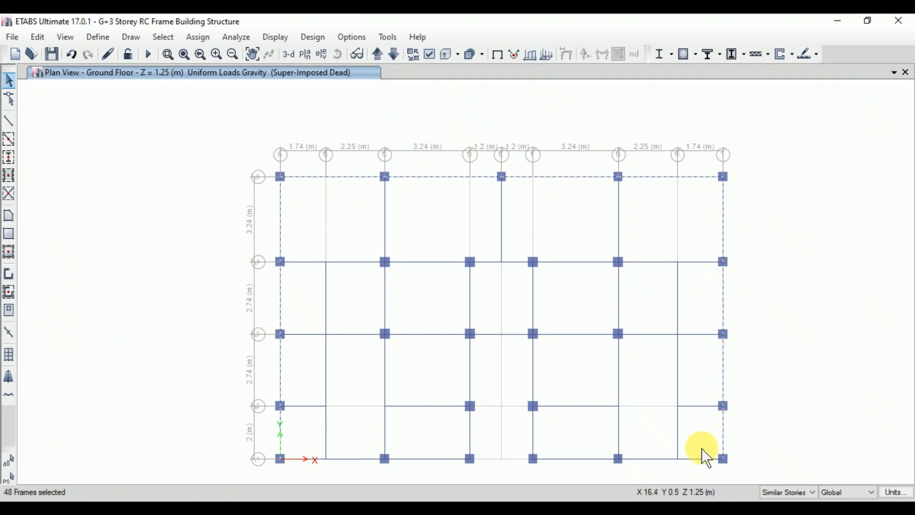
left_click(662, 461)
left_click(584, 460)
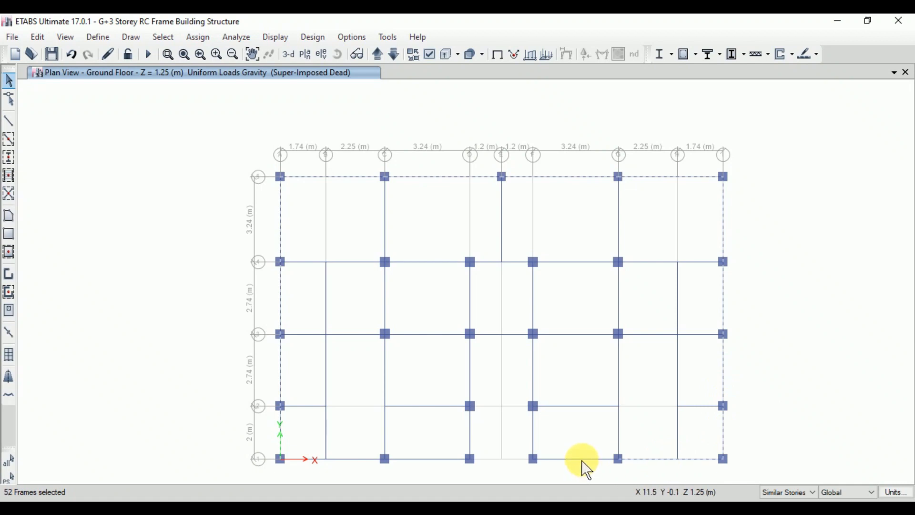
left_click(424, 460)
left_click(345, 459)
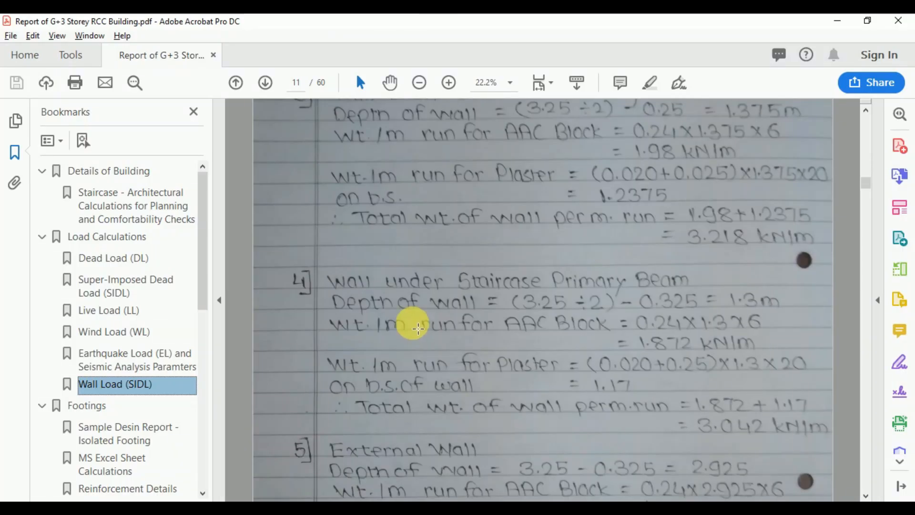
Step: Check the external wall load in the PDF report and assign a uniform Super-Imposed Dead gravity load of 6.842 kN/m to the selected perimeter beams
scroll(418, 328, "down", 4)
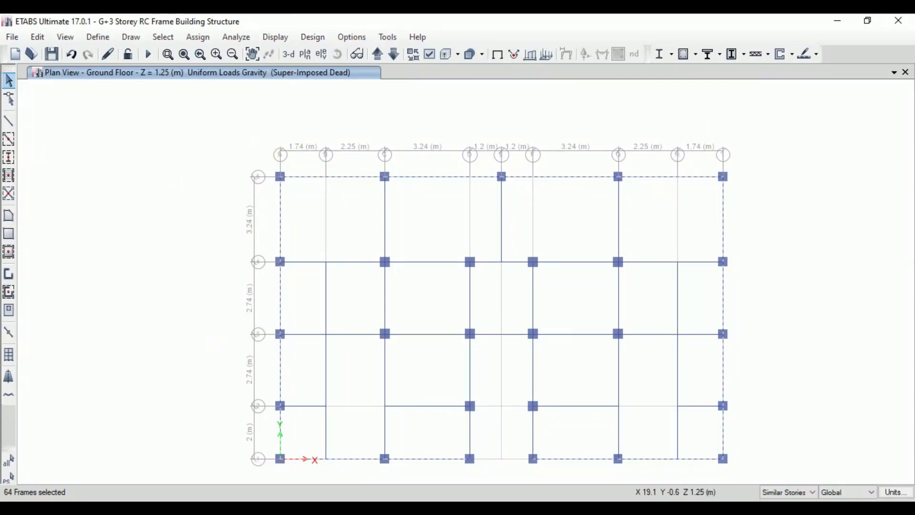
left_click(287, 54)
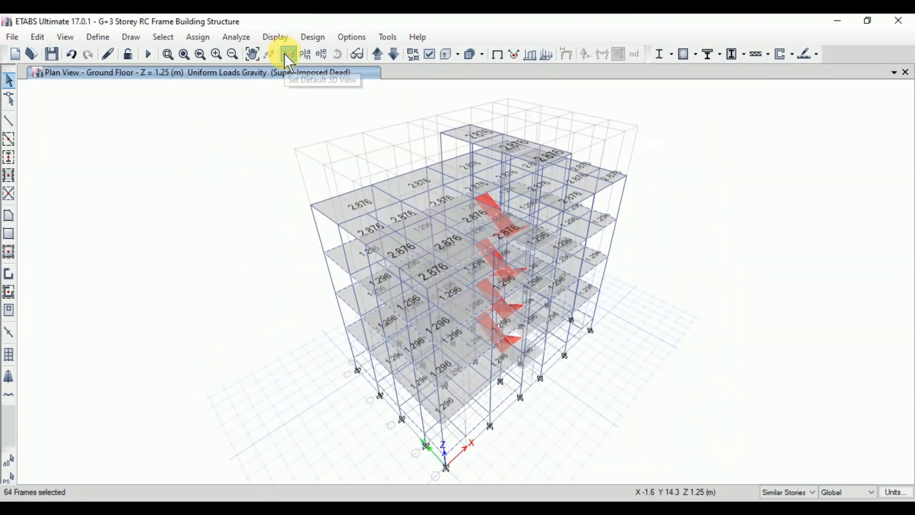
left_click(206, 38)
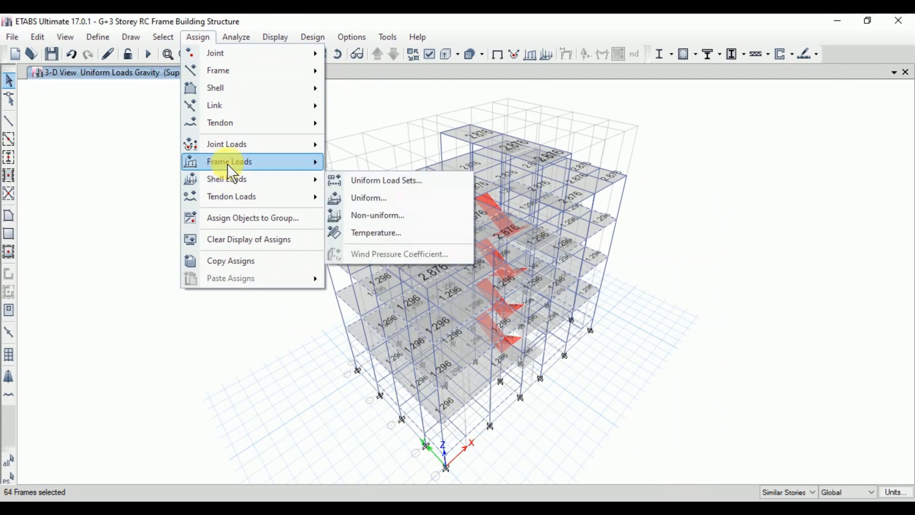
mouse_move(227, 161)
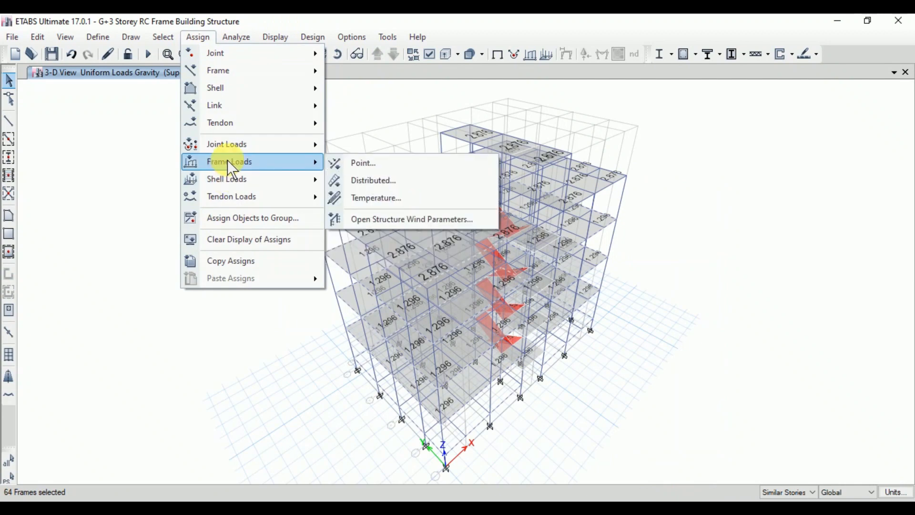
left_click(387, 178)
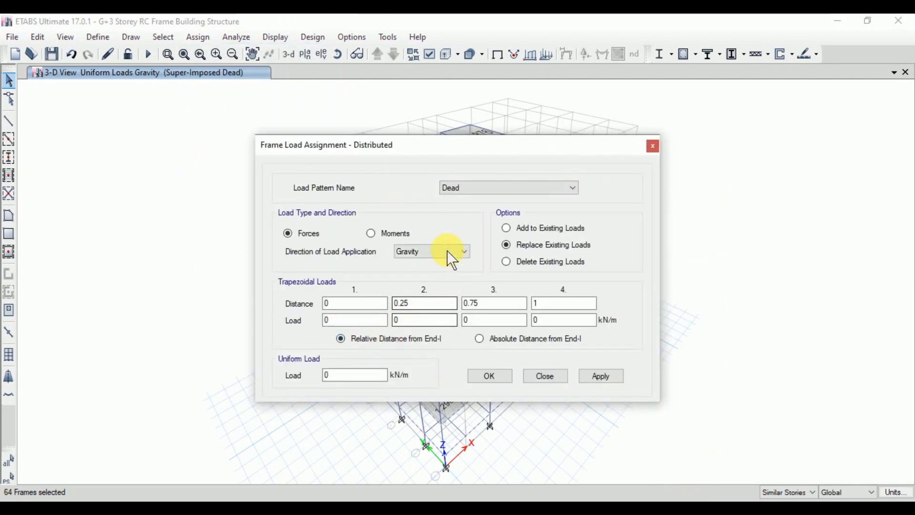
left_click(482, 188)
left_click(476, 218)
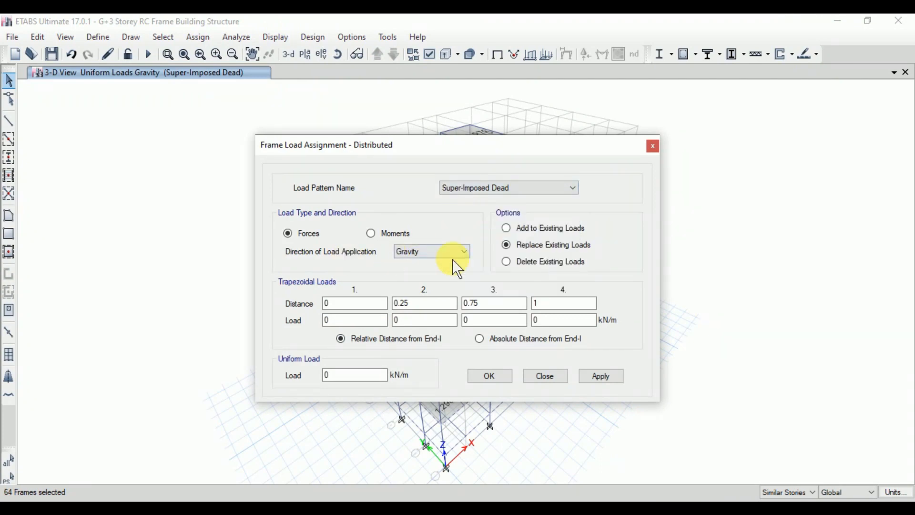
left_click(358, 375)
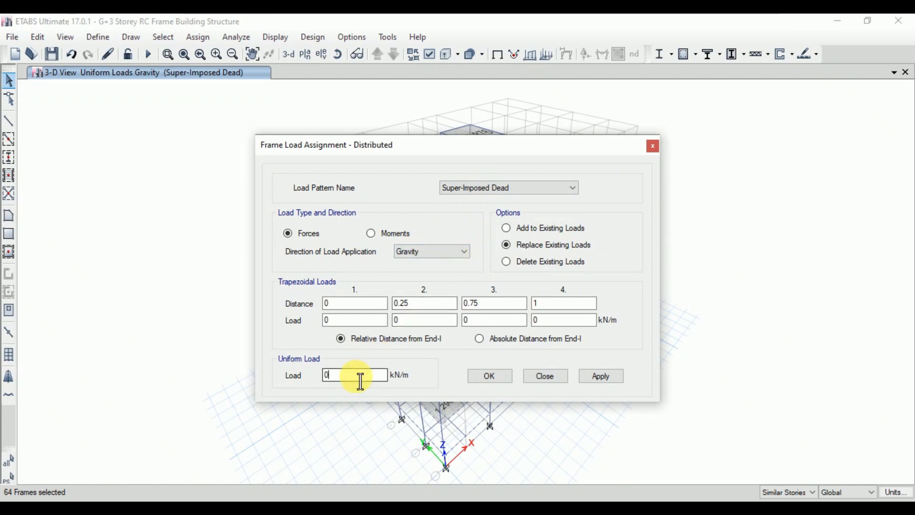
double_click(358, 376)
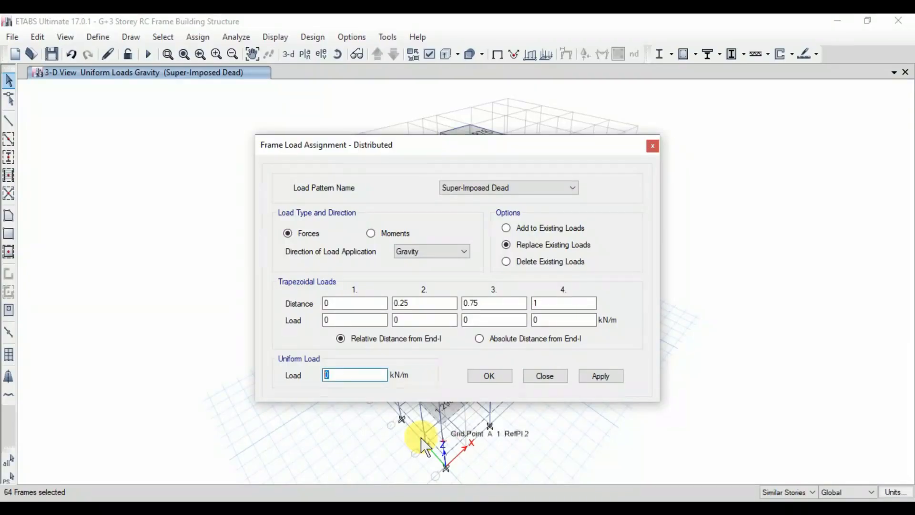
type("6.842")
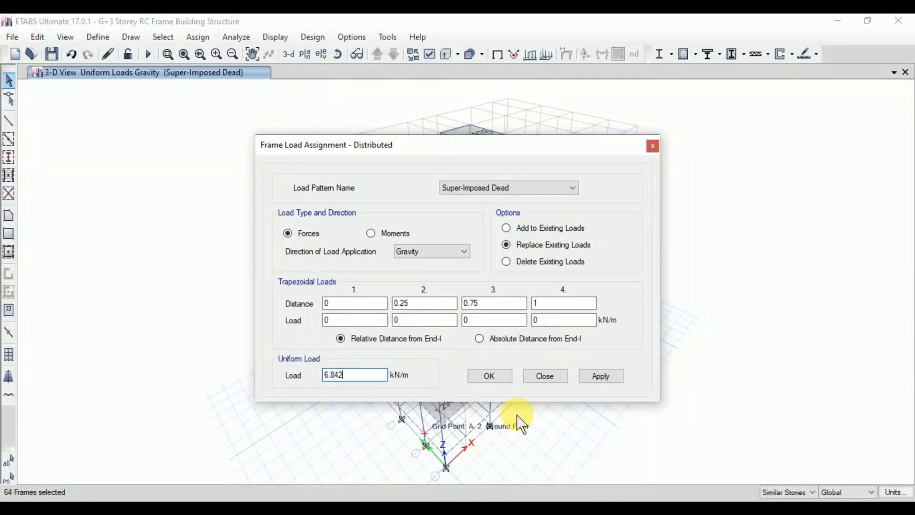
left_click(601, 377)
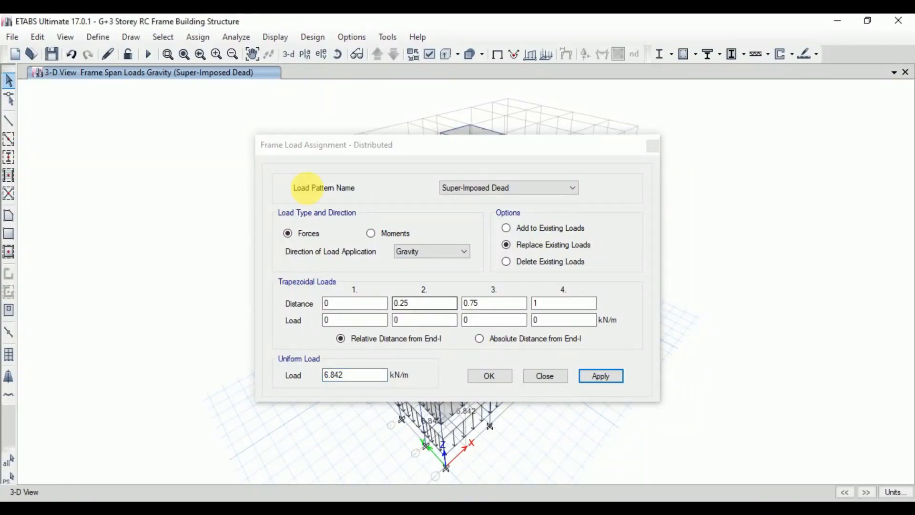
Step: Inspect the perimeter beam wall loads in 3D from several angles and close the frame load assignment
left_click_drag(390, 143, 773, 127)
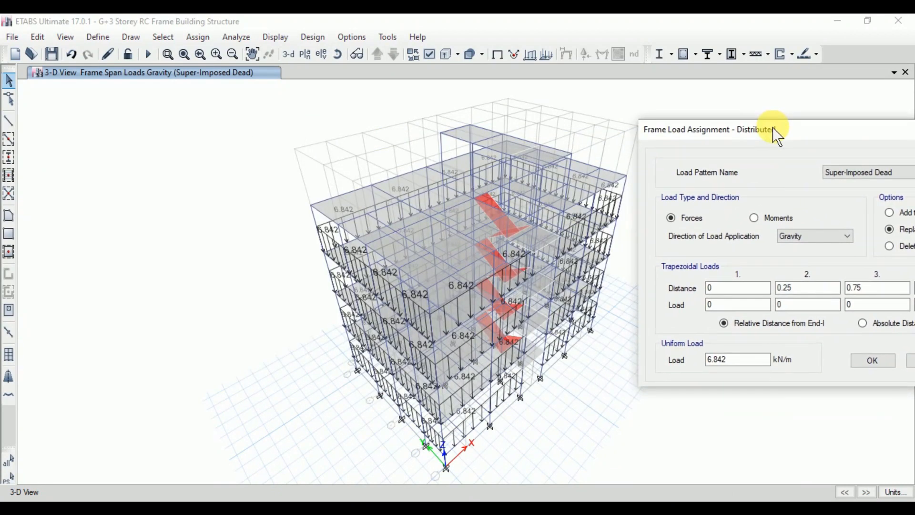
left_click(334, 55)
left_click_drag(199, 237, 178, 205)
left_click_drag(284, 219, 176, 196)
left_click(339, 55)
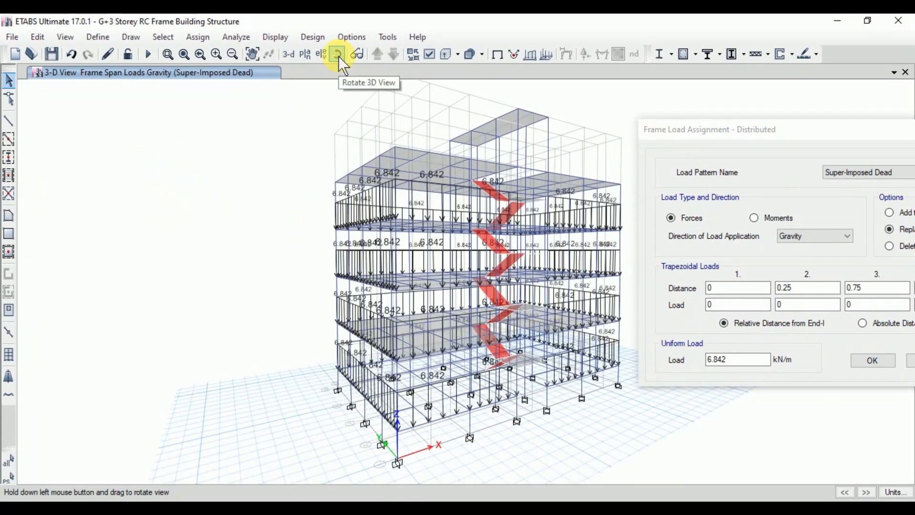
left_click_drag(259, 163, 308, 190)
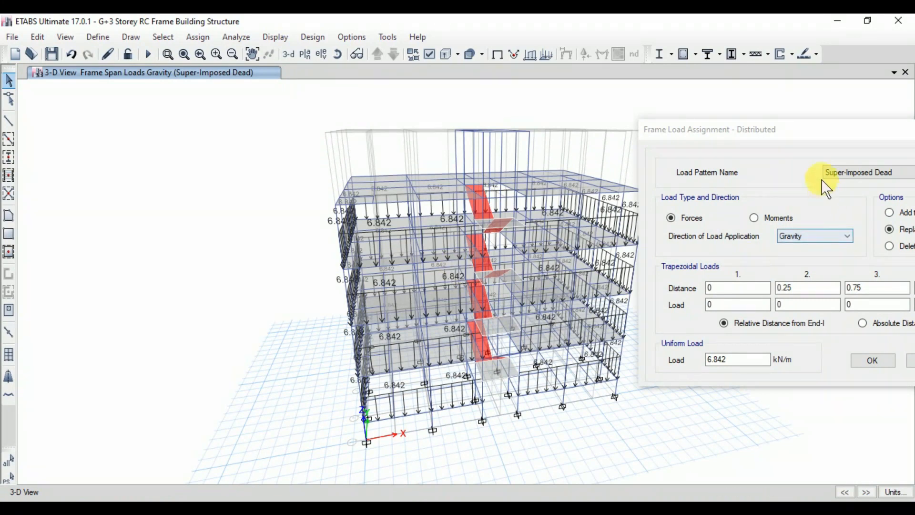
left_click_drag(822, 136, 519, 156)
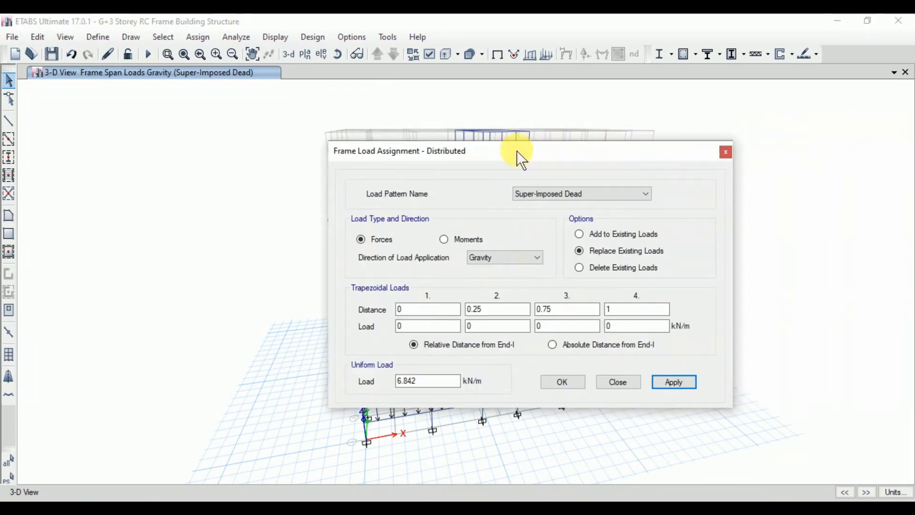
left_click(563, 381)
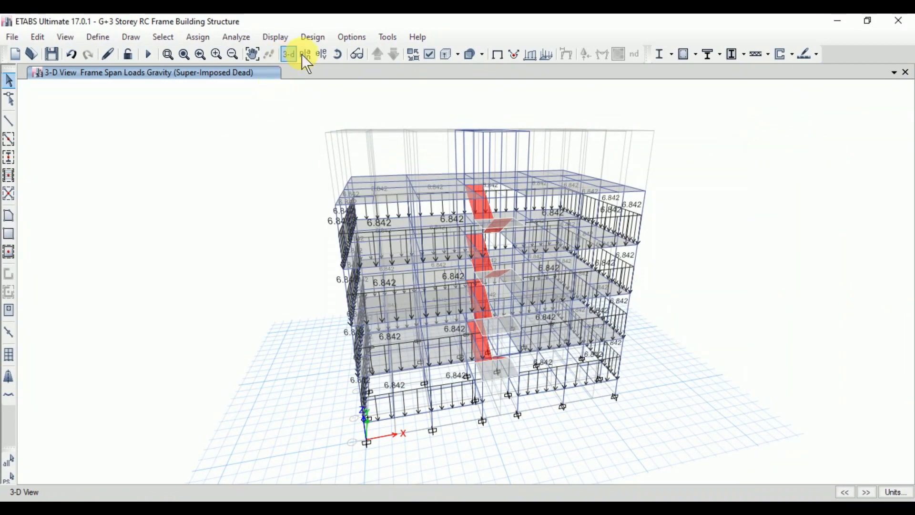
Step: Open the plan view of Floor 01
left_click(406, 256)
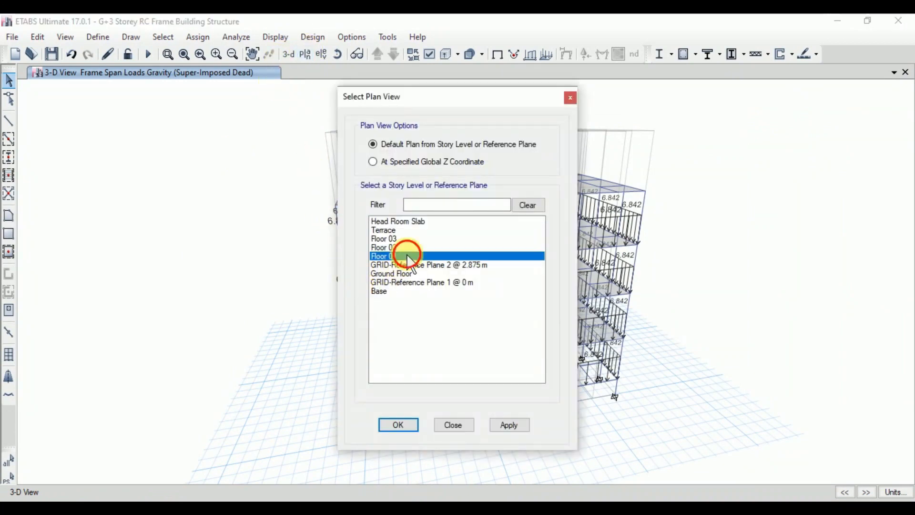
left_click(504, 425)
left_click(394, 425)
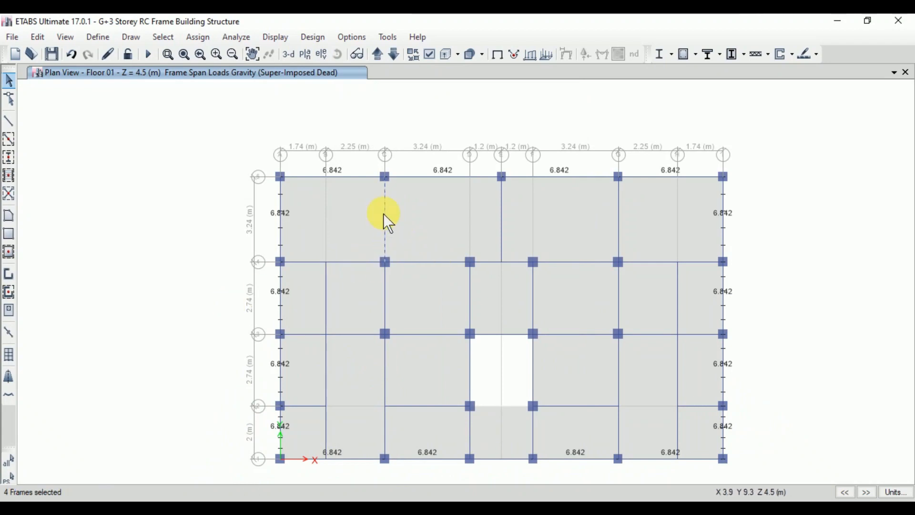
Step: Select the interior primary beams between grid lines 4 and 5 and along grid line 4, keeping slabs out of the selection
left_click(500, 207)
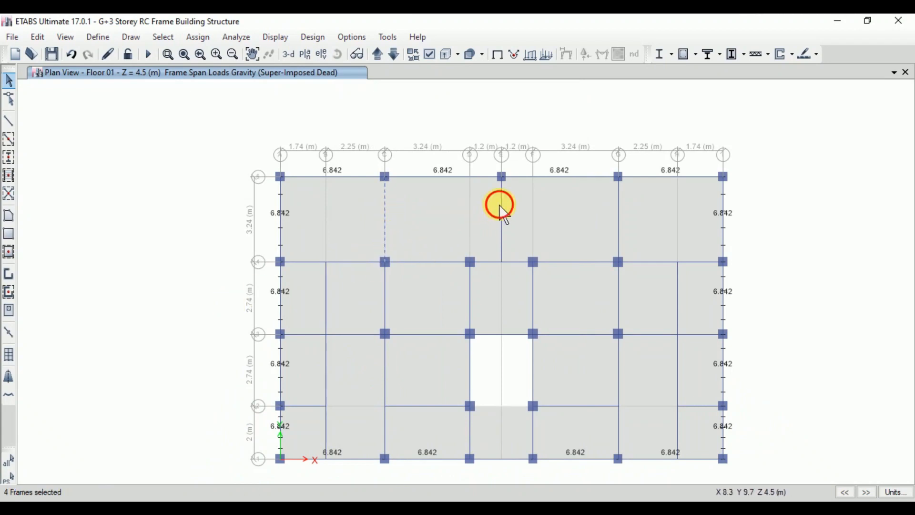
left_click(619, 210)
left_click(665, 262)
left_click(578, 263)
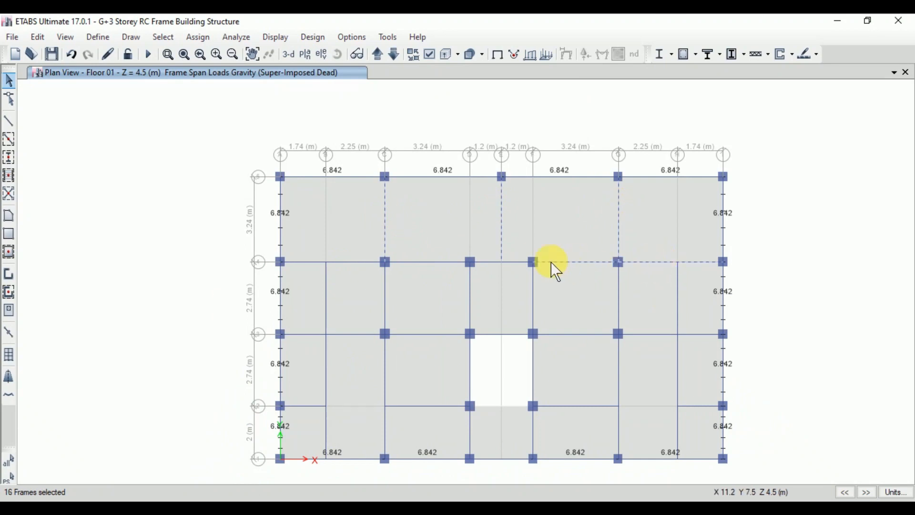
left_click(433, 263)
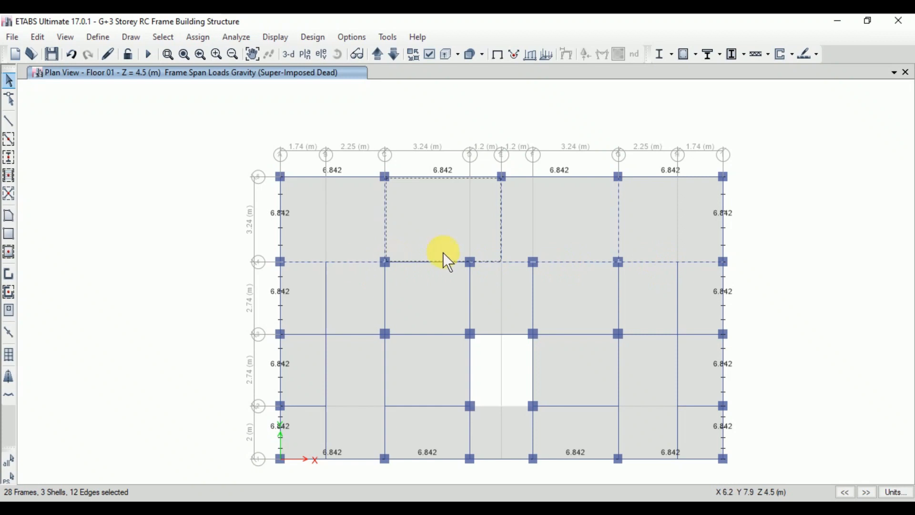
left_click(436, 244)
left_click(423, 263)
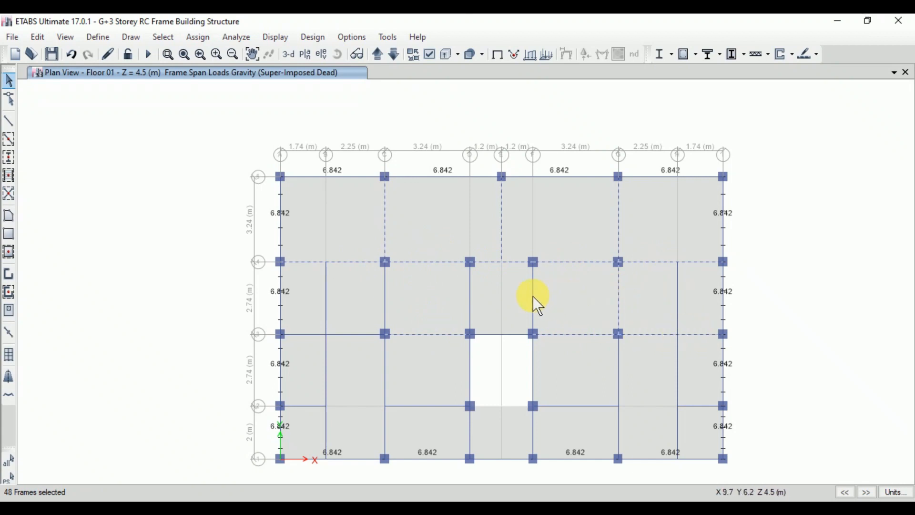
Step: Add the interior primary beams on grid lines C, D, F and G between grid lines 4 and 1 to the selection
left_click(386, 296)
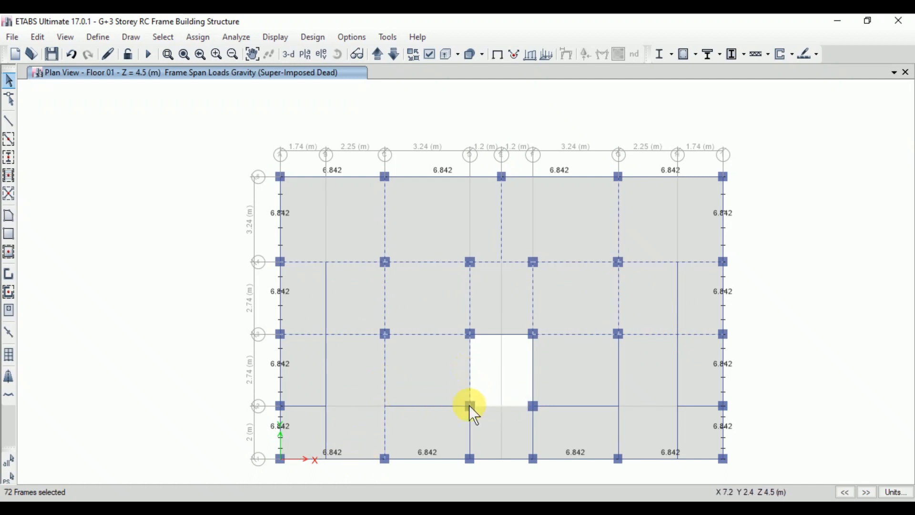
left_click(529, 435)
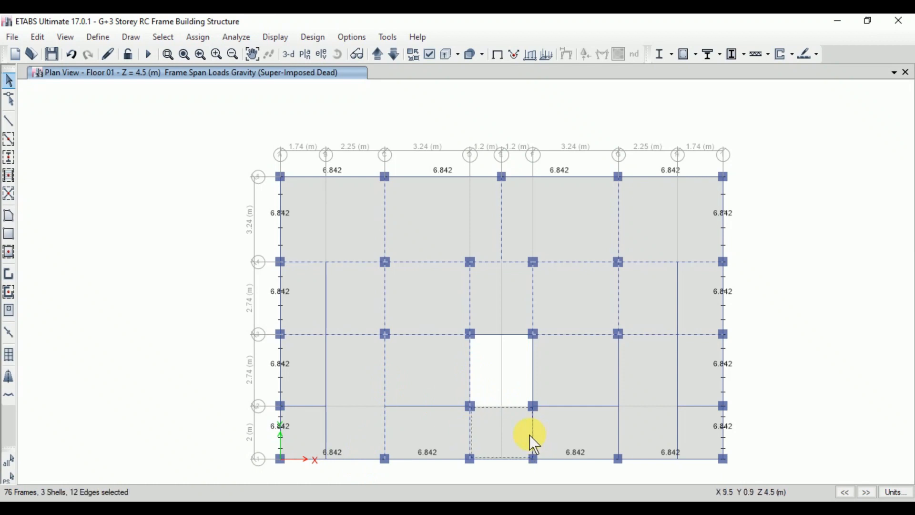
left_click(526, 433)
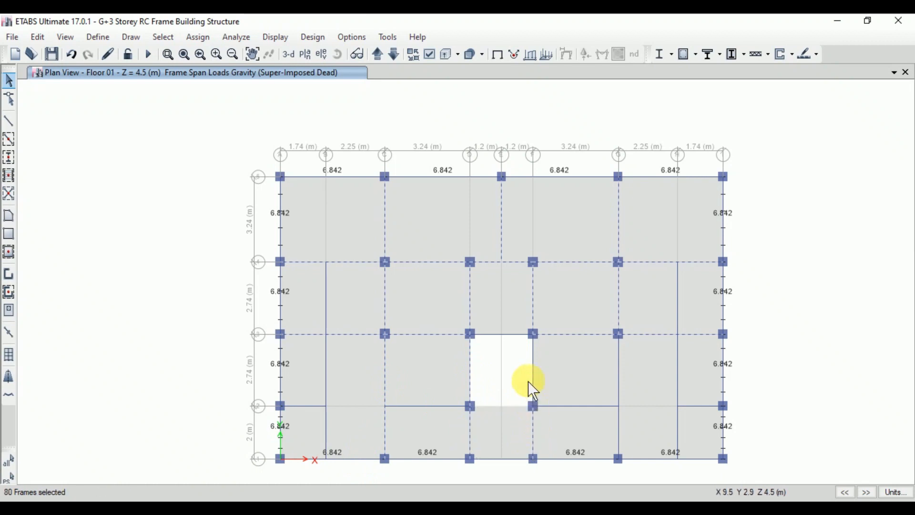
left_click(618, 362)
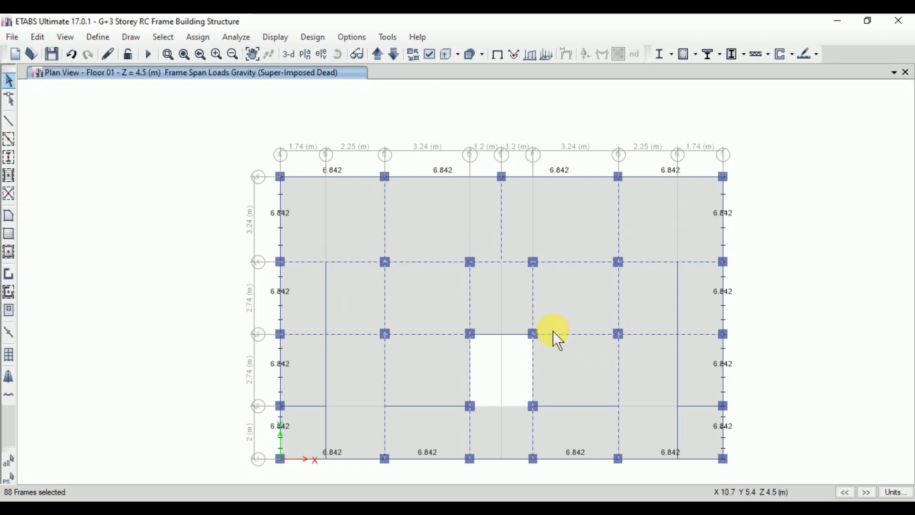
Step: Look up the load for an internal wall under a primary beam in the PDF report's wall load calculations
left_click(614, 509)
scroll(497, 374, "up", 2)
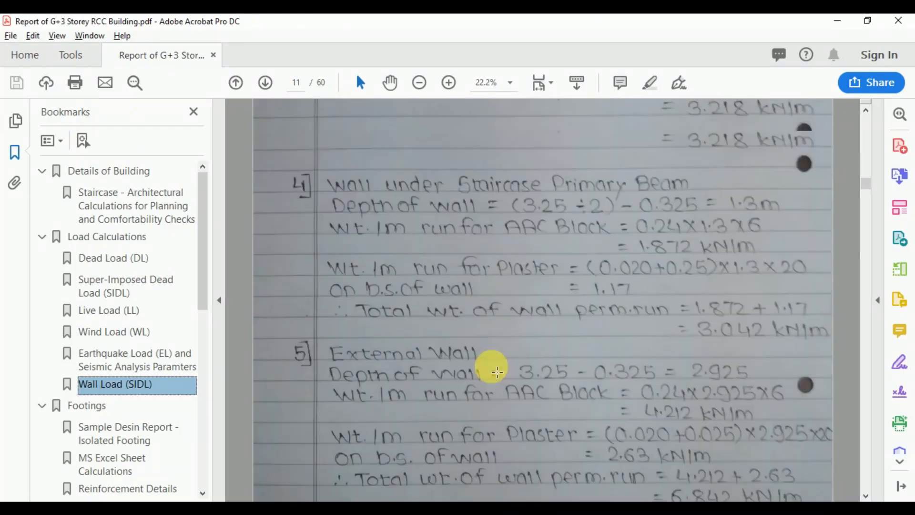
scroll(497, 372, "up", 3)
scroll(497, 358, "up", 10)
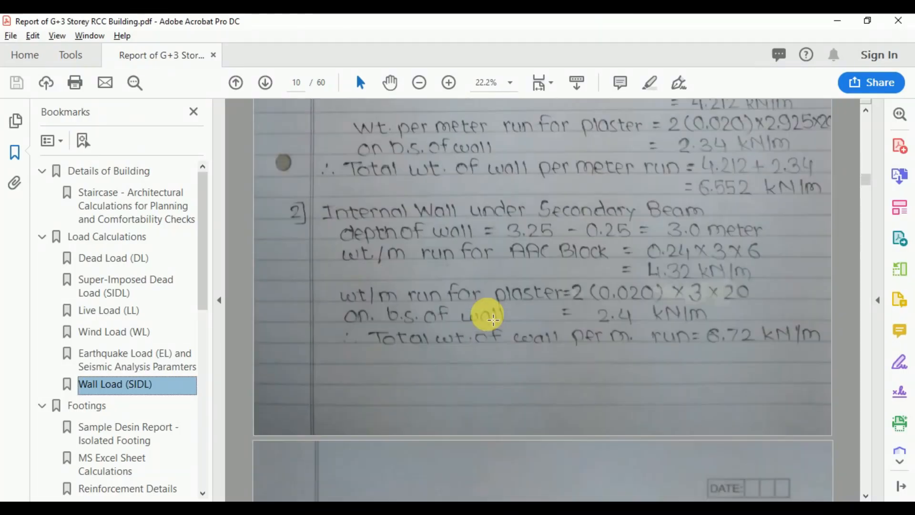
scroll(493, 319, "up", 1)
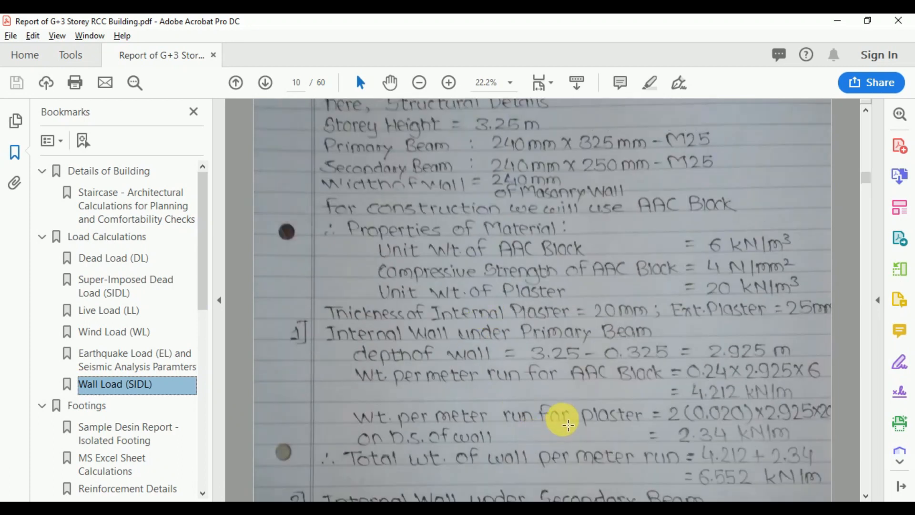
scroll(482, 348, "down", 2)
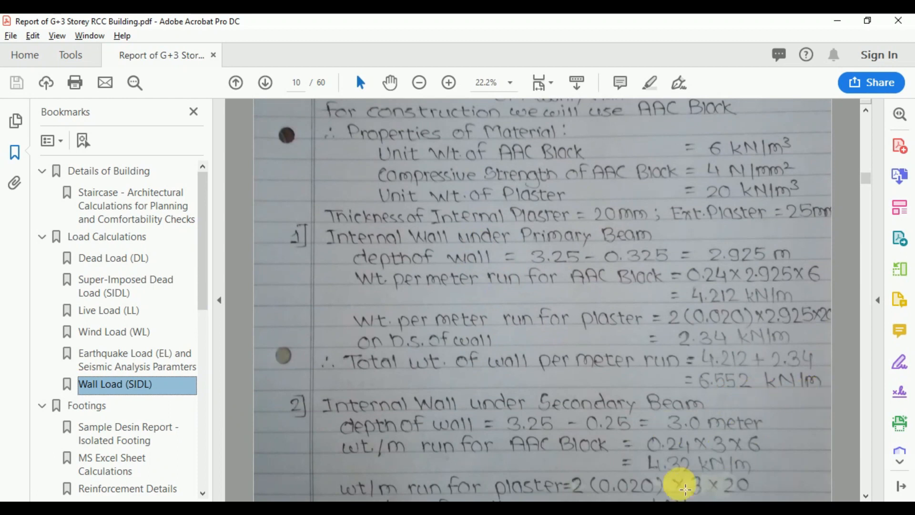
left_click(641, 509)
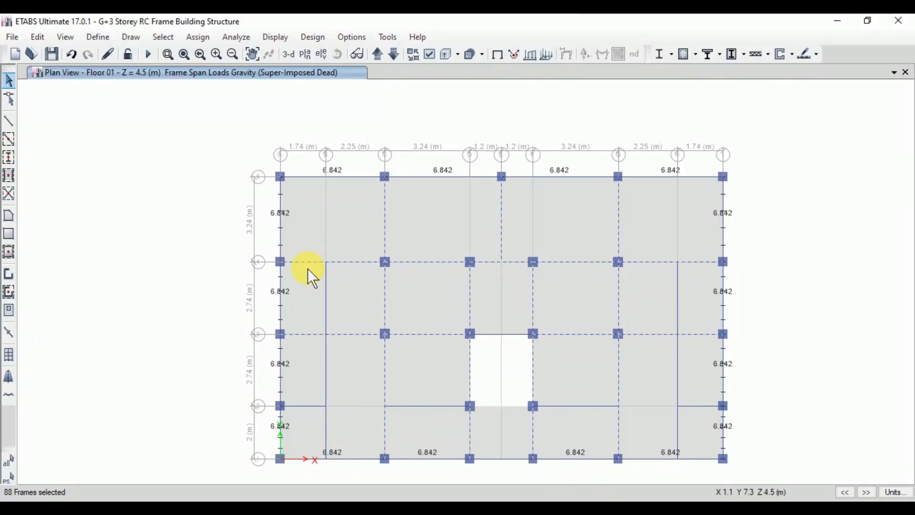
Step: Show the model in 3D and assign a uniform Super-Imposed Dead gravity load of 6.552 kN/m to the selected interior primary beams
left_click(283, 52)
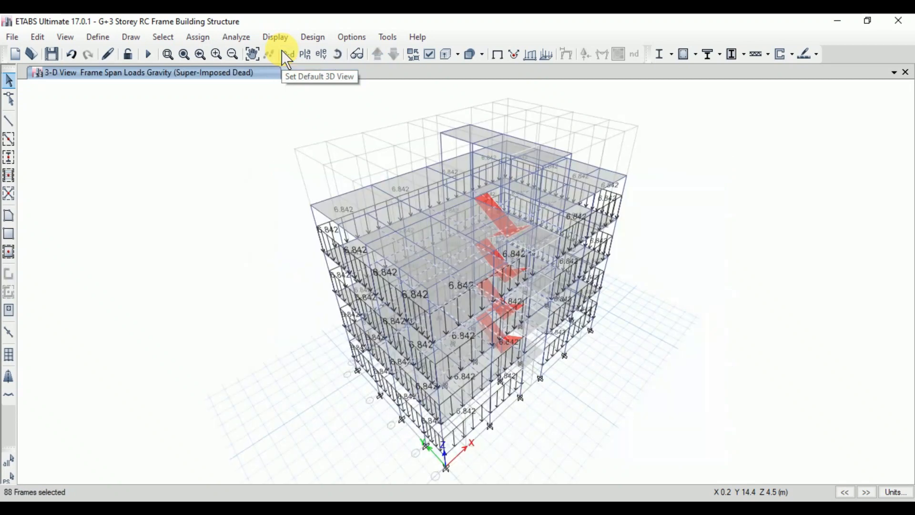
left_click(190, 36)
mouse_move(242, 161)
left_click(360, 179)
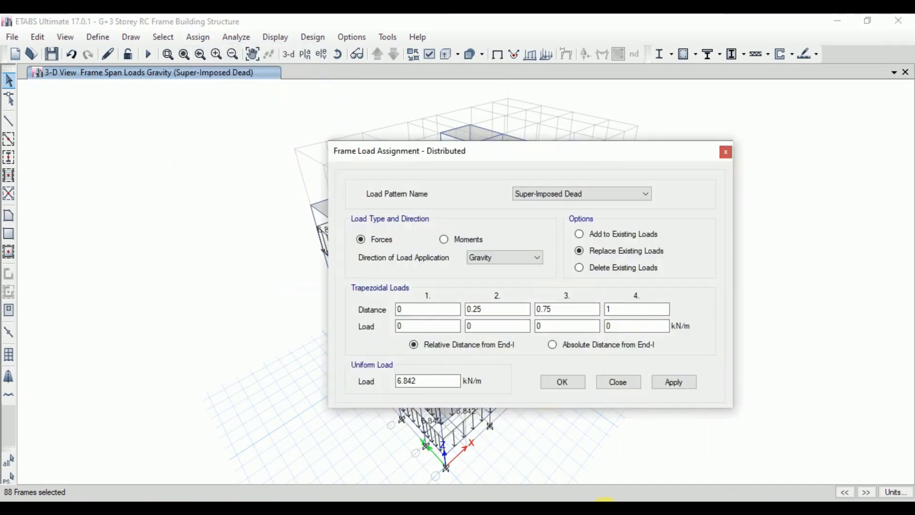
left_click(615, 509)
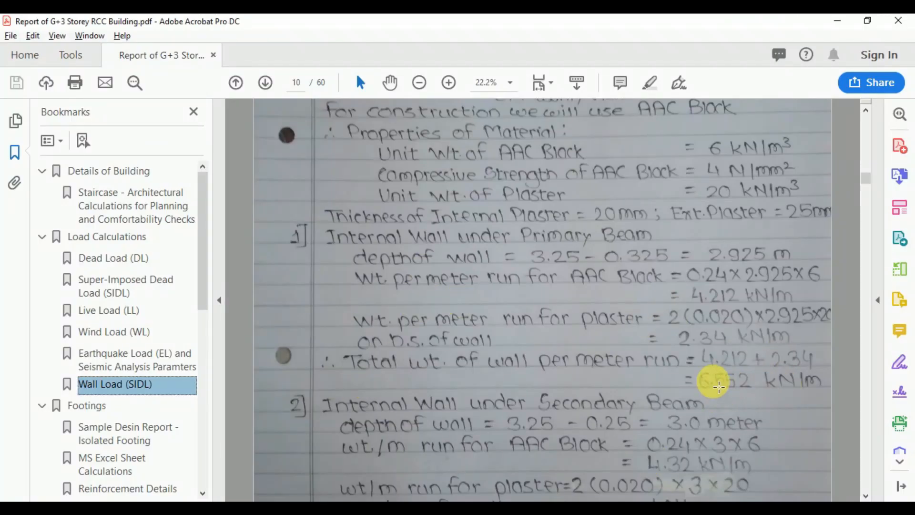
left_click(634, 508)
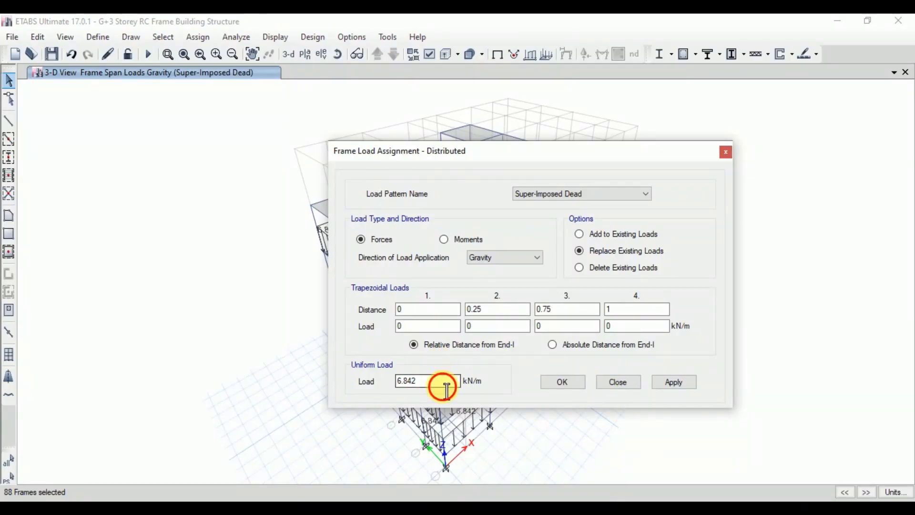
left_click_drag(447, 387, 275, 389)
type("6.")
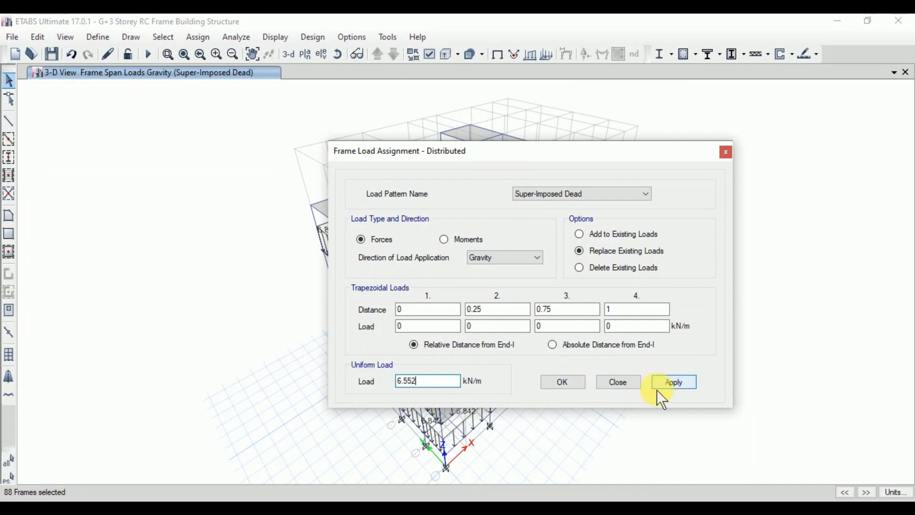
left_click(676, 381)
left_click(553, 381)
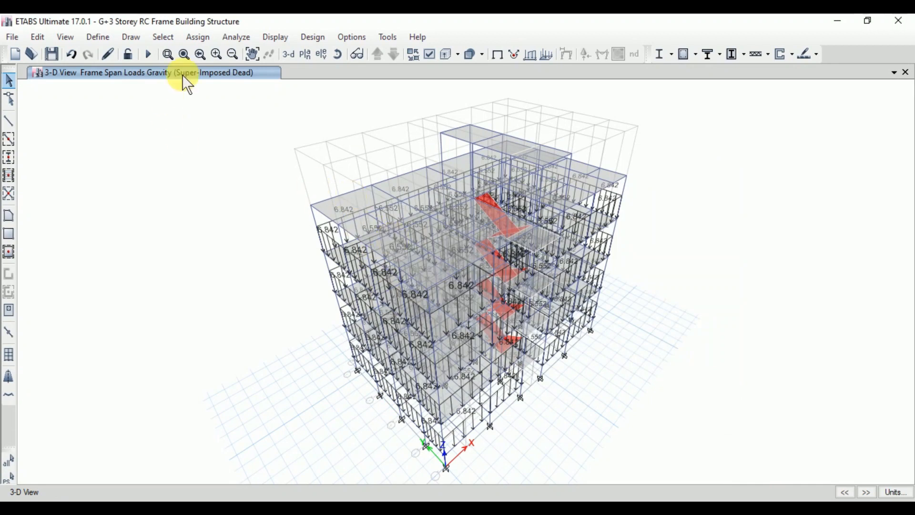
Step: Open the plan view of the Ground Floor
left_click(303, 55)
left_click(401, 274)
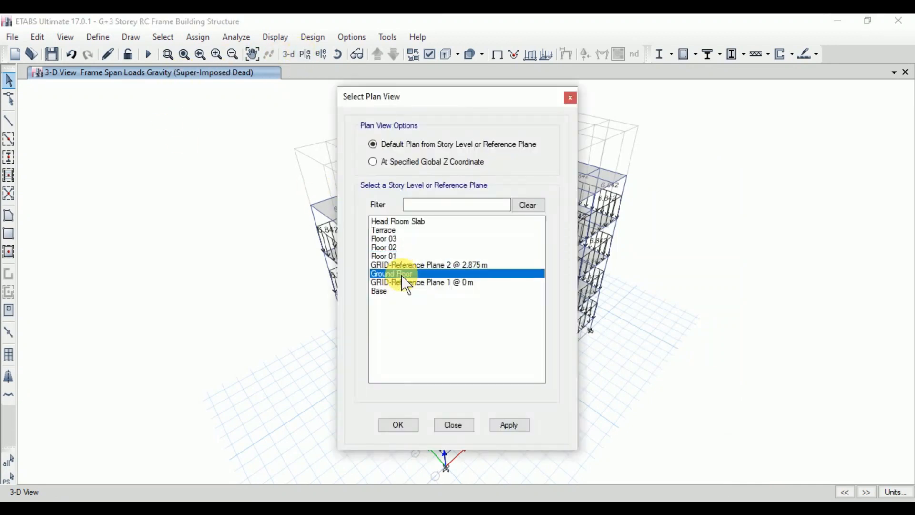
left_click(520, 429)
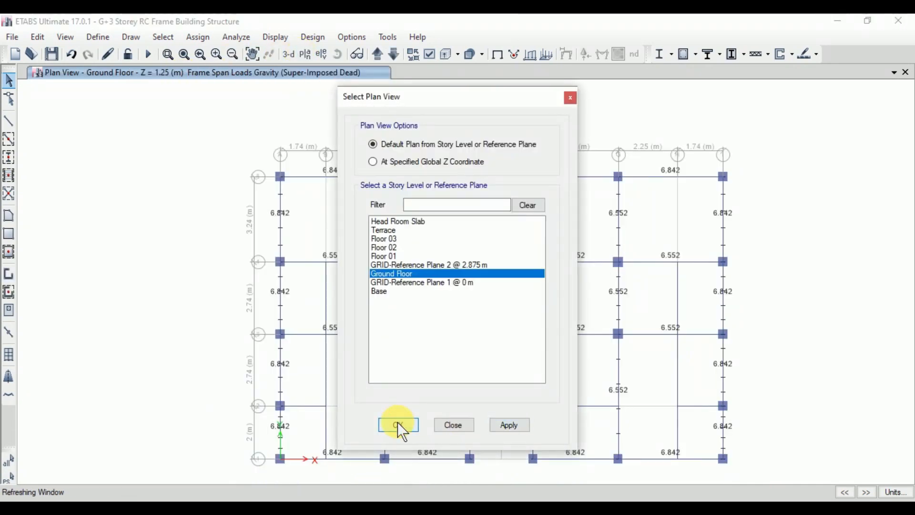
left_click(399, 425)
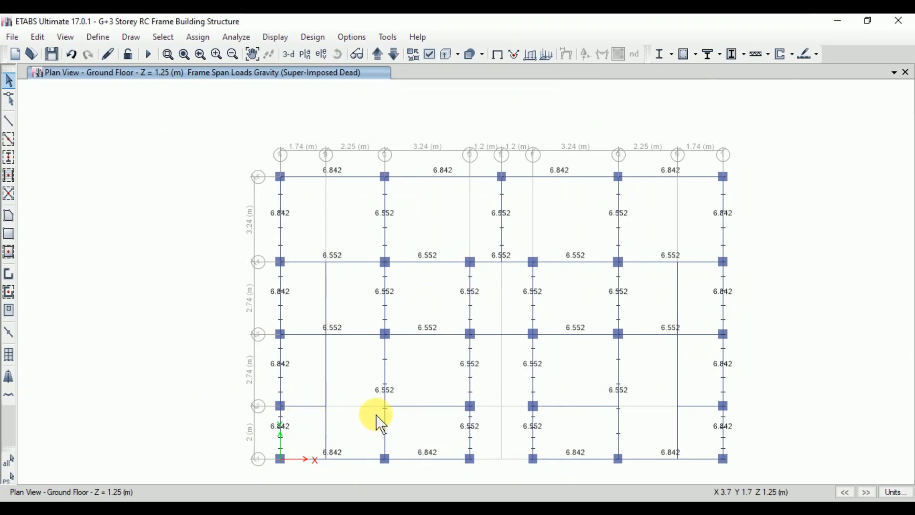
Step: Select the interior secondary beams along grid lines B and H and those along grid line 2
left_click(327, 287)
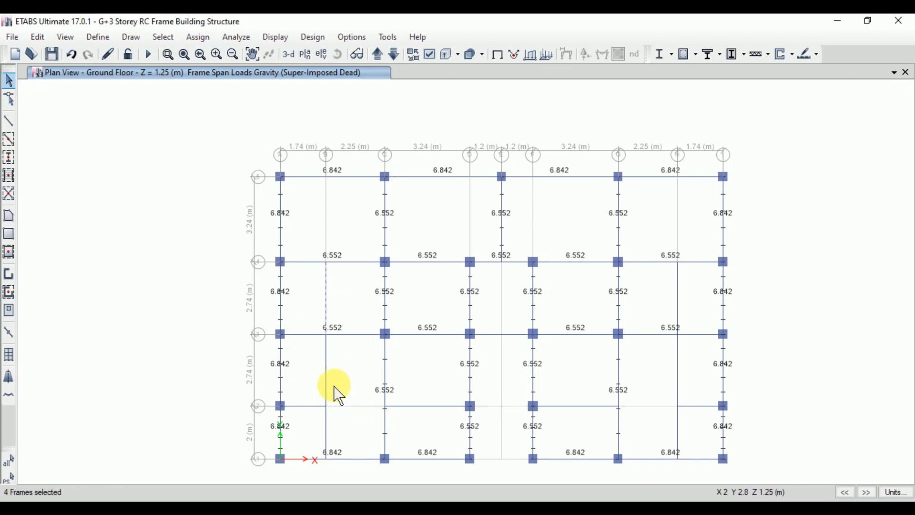
left_click(327, 366)
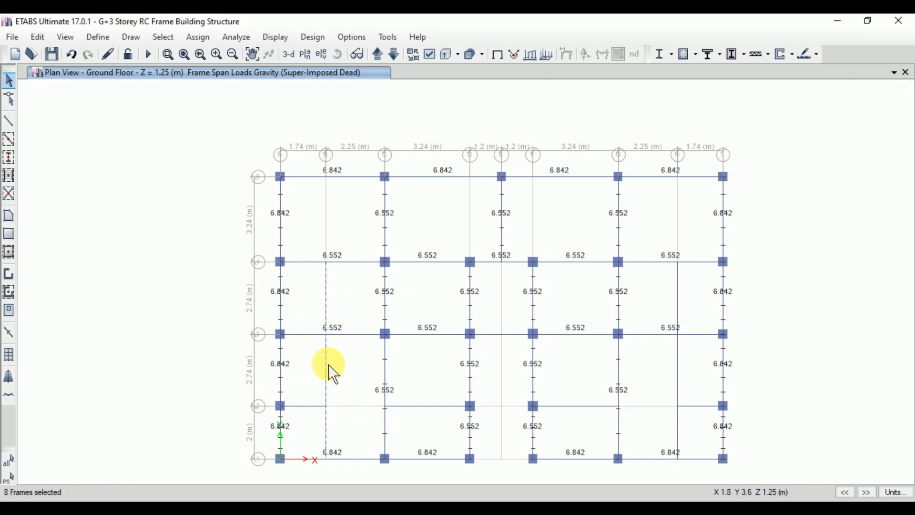
left_click(307, 406)
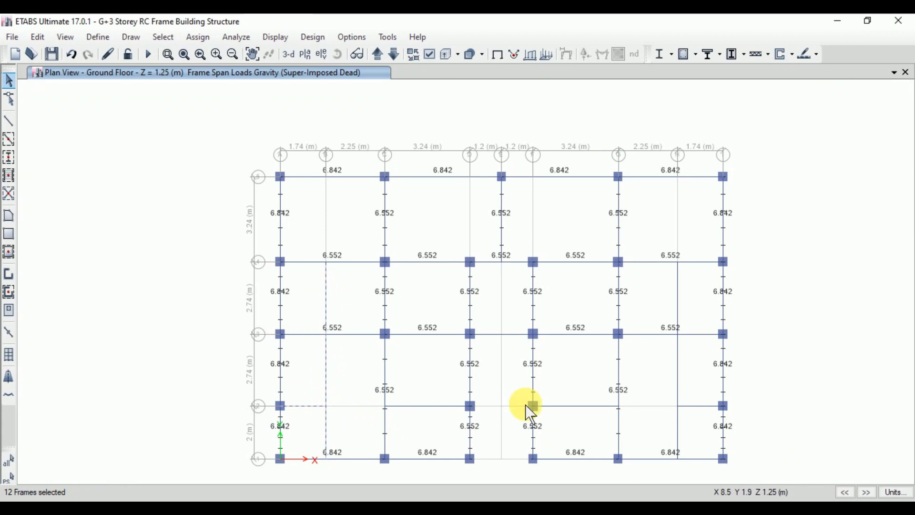
left_click(420, 406)
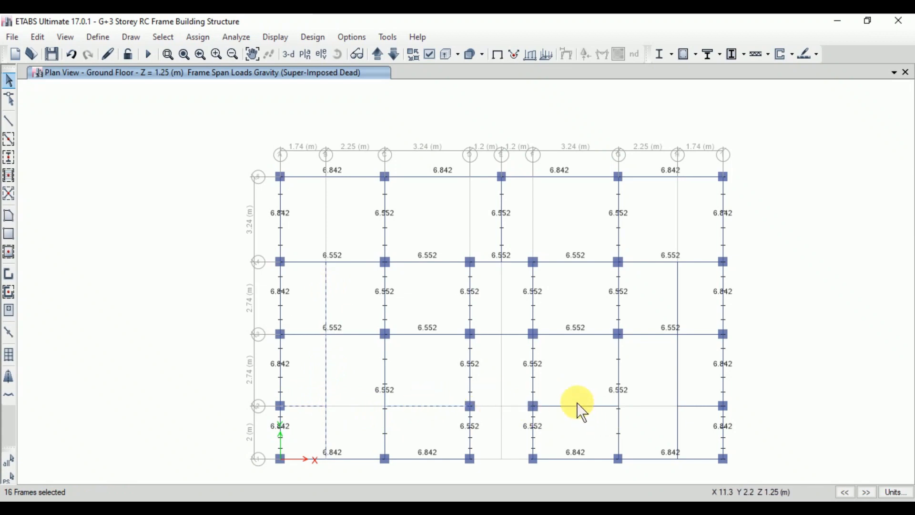
left_click(562, 406)
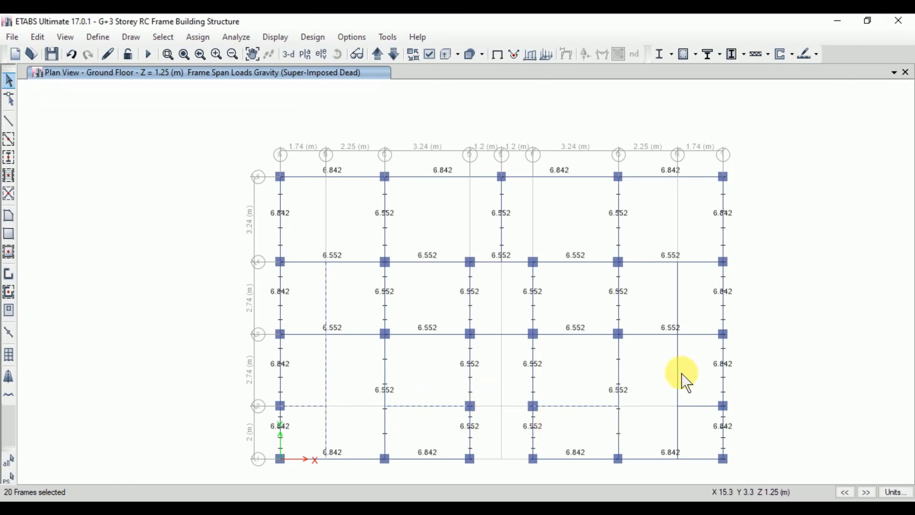
left_click(710, 406)
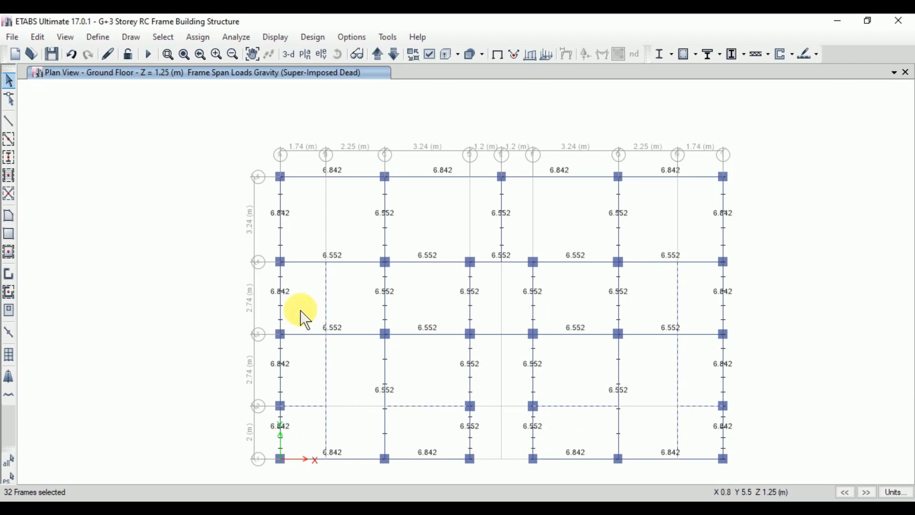
left_click(325, 295)
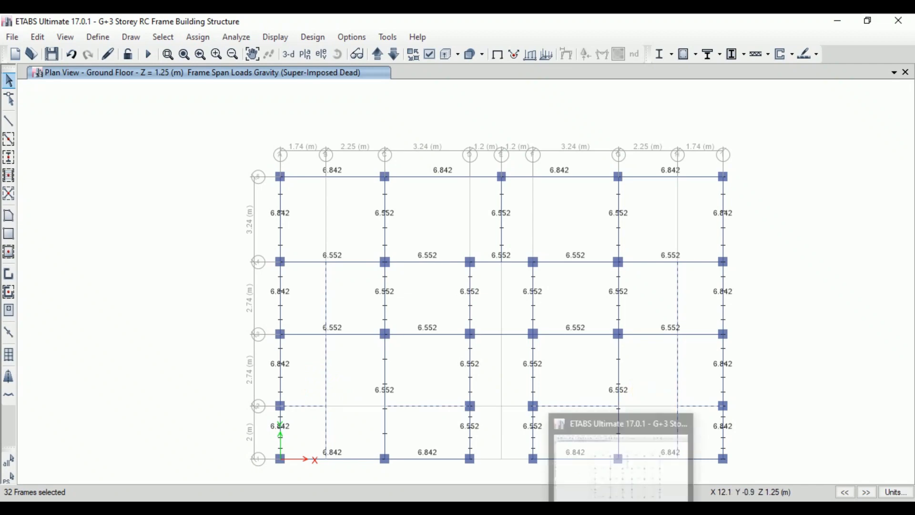
Step: Check the secondary-beam internal wall load in the PDF report and assign a uniform Super-Imposed Dead gravity load of 6.72 kN/m to the selected beams
left_click(639, 508)
scroll(552, 349, "down", 1)
scroll(549, 343, "down", 2)
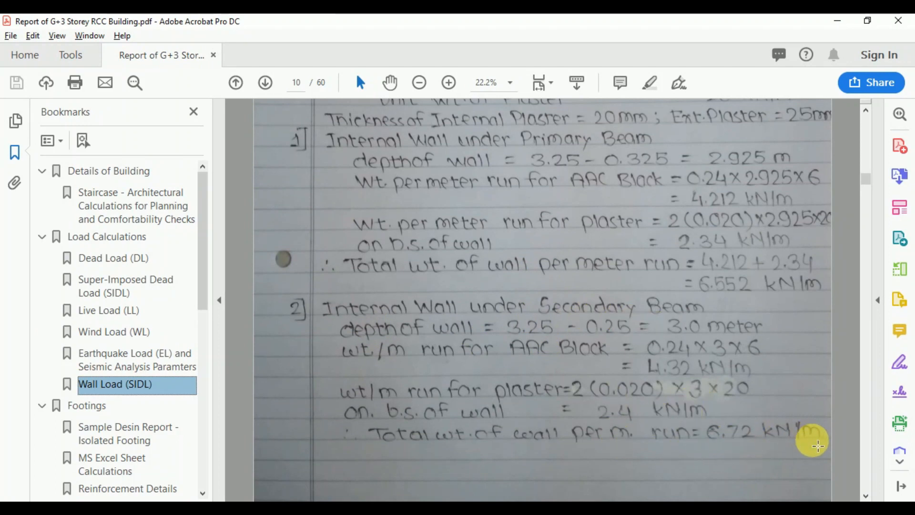
left_click(606, 508)
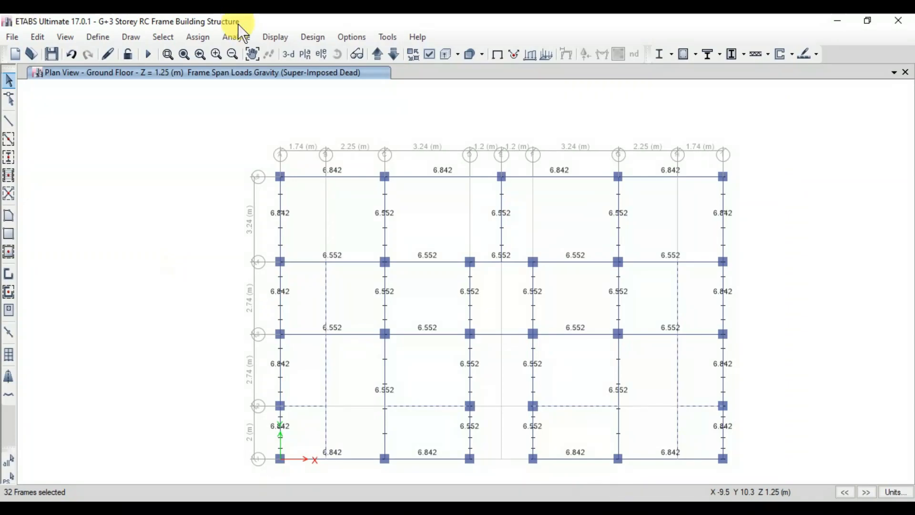
left_click(198, 36)
mouse_move(220, 169)
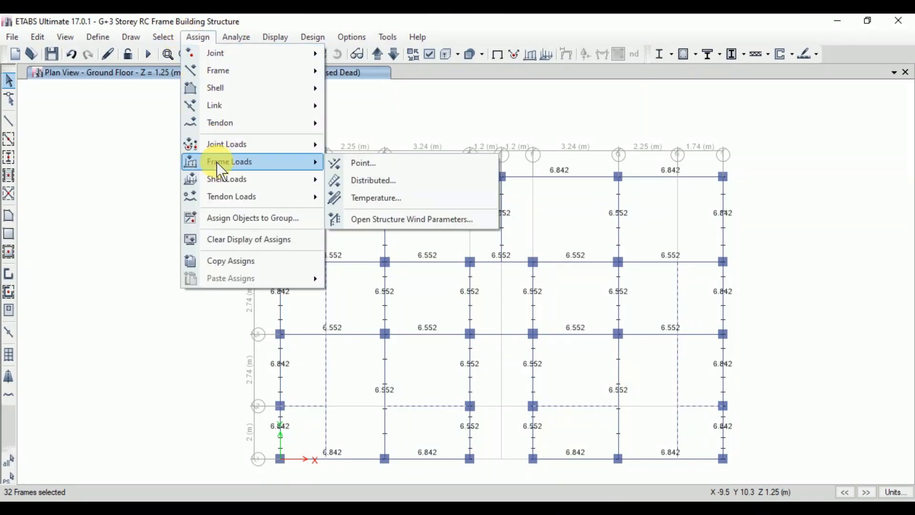
left_click(367, 181)
left_click_drag(418, 381, 283, 389)
type("6.72")
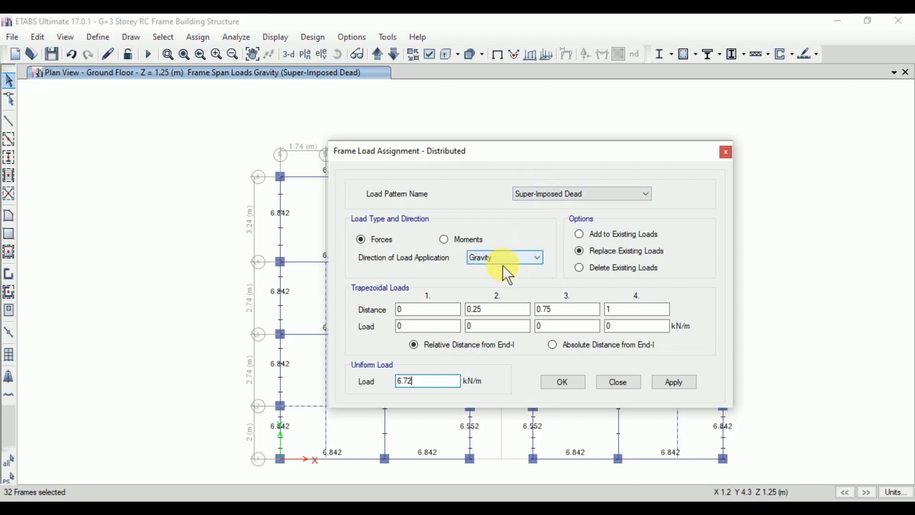
left_click(675, 383)
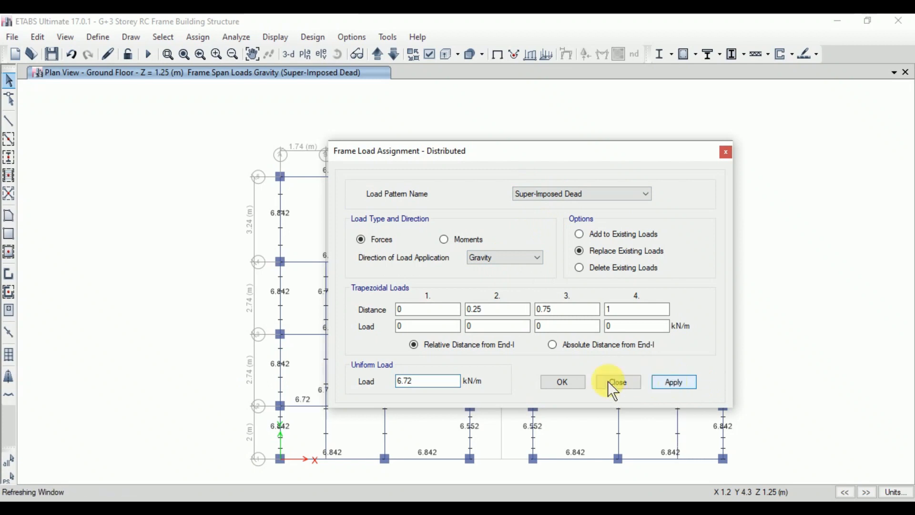
left_click(563, 383)
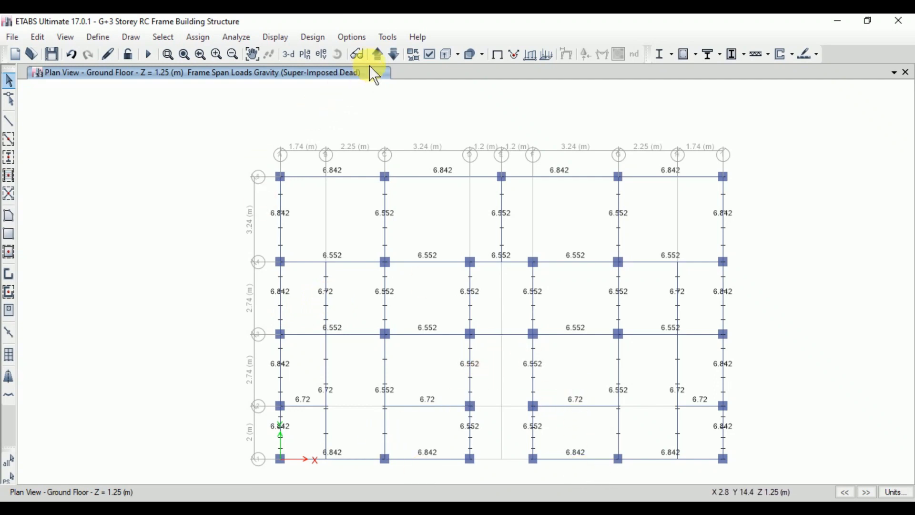
Step: Show the model in 3D, rotate it towards the staircase side and clear the displayed load assignments
left_click(289, 53)
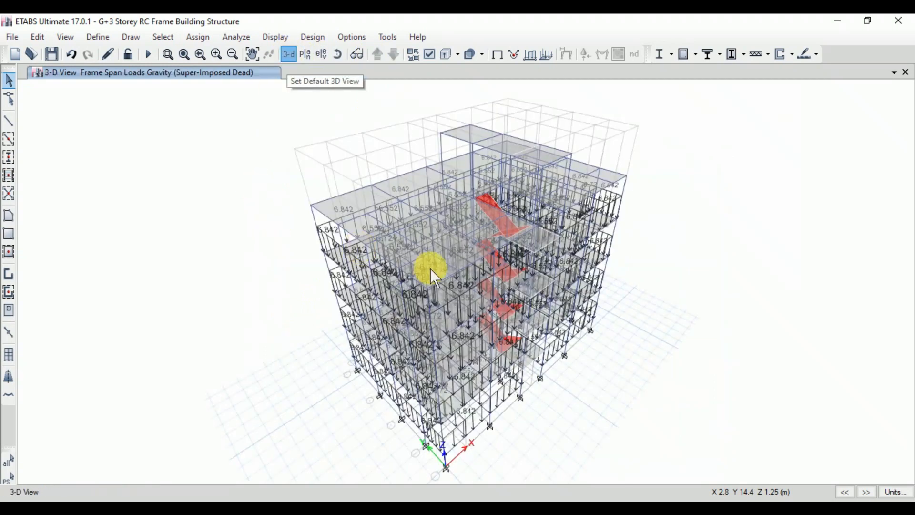
left_click(337, 54)
left_click_drag(726, 341, 717, 296)
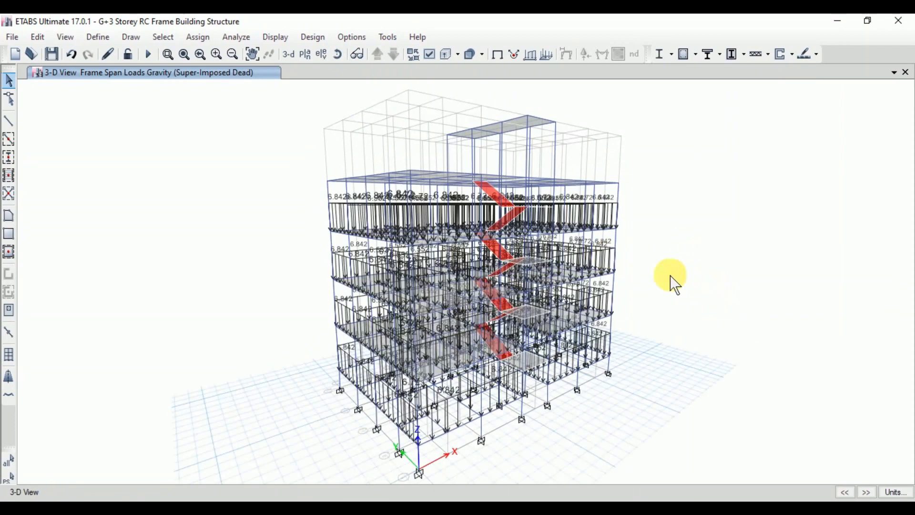
left_click(307, 54)
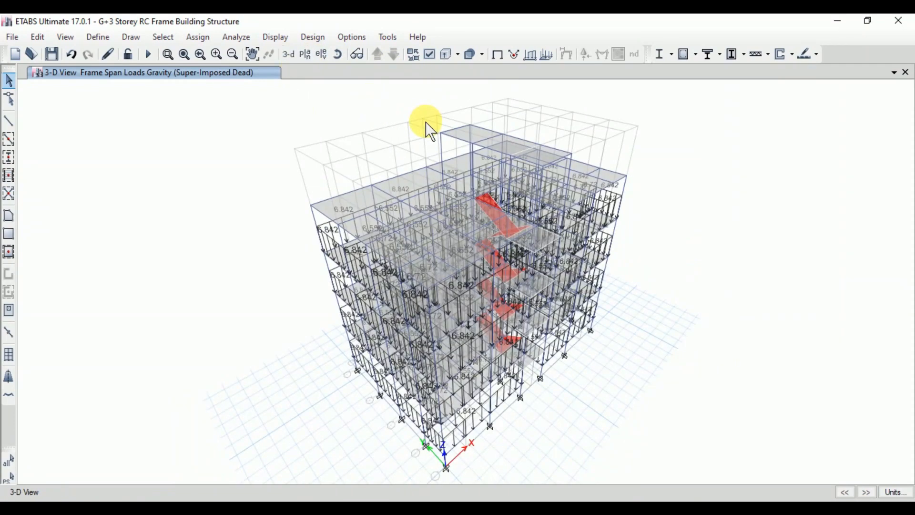
left_click(339, 55)
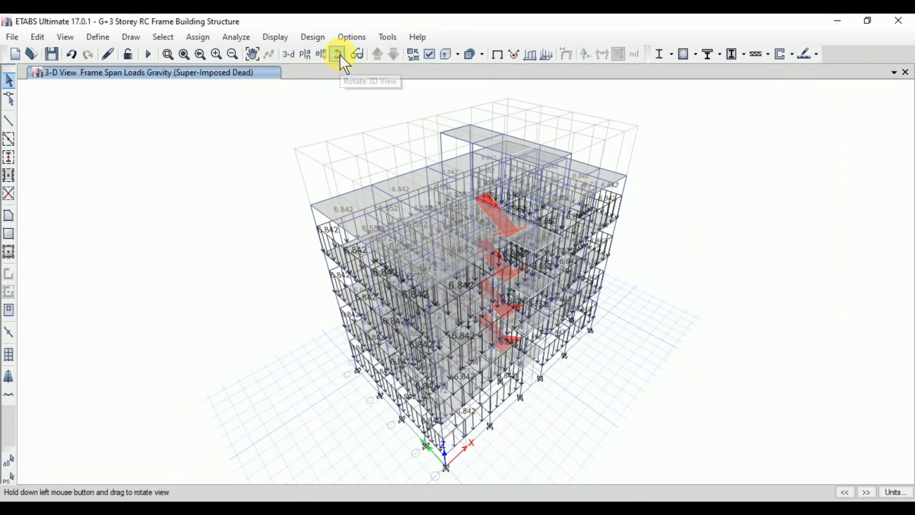
left_click_drag(665, 301, 674, 241)
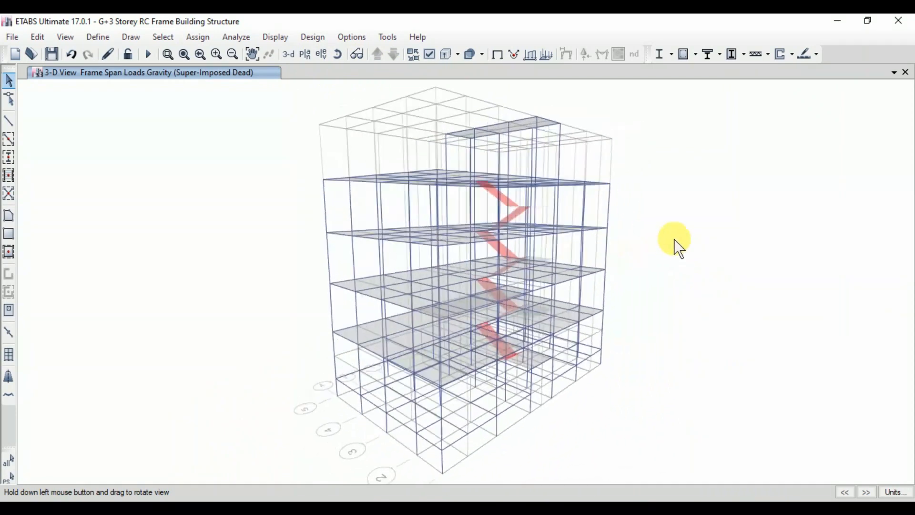
left_click(204, 37)
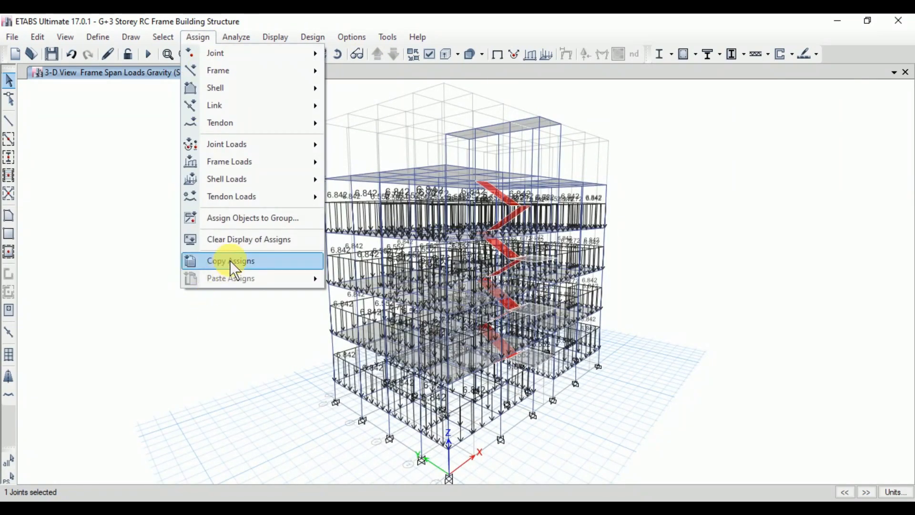
left_click(242, 239)
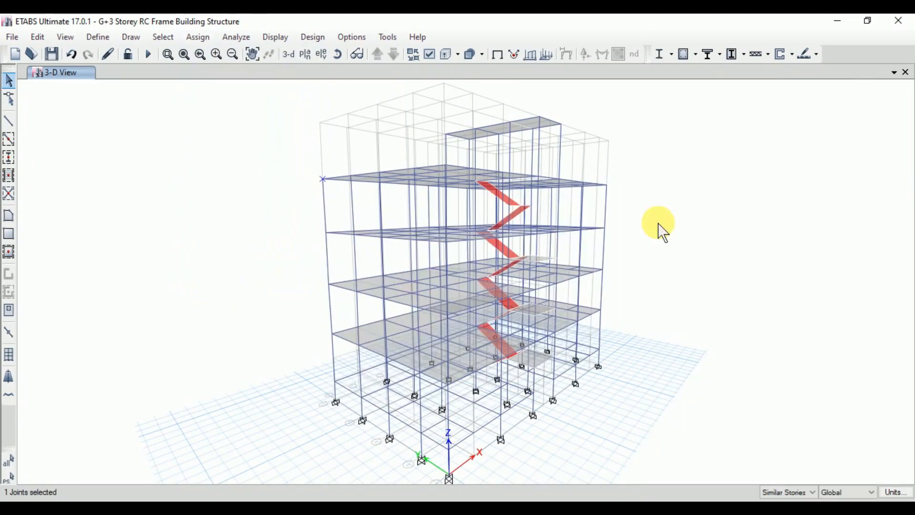
Step: Select the outer floor-level edge beams across the staircase bay on similar stories in the 3D view
left_click(338, 55)
left_click_drag(766, 214, 686, 266)
left_click(337, 54)
left_click_drag(634, 173, 577, 108)
scroll(502, 309, "up", 5)
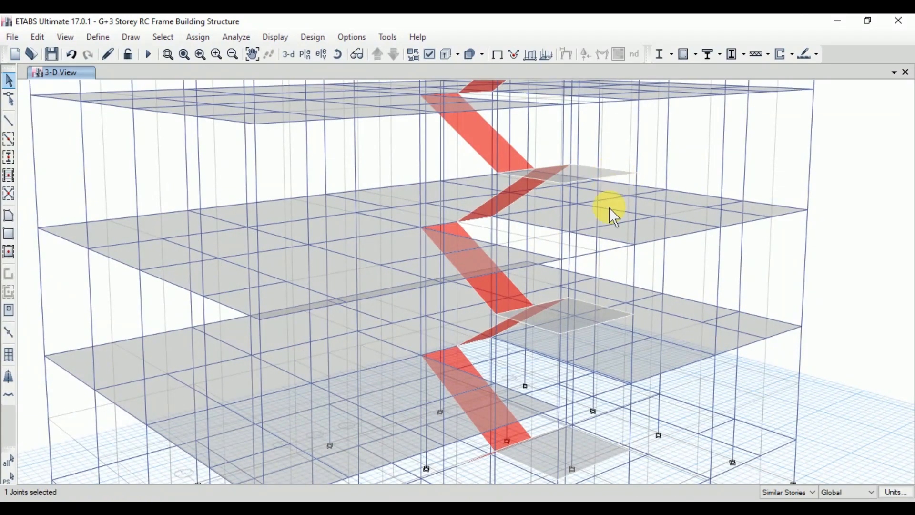
left_click(600, 251)
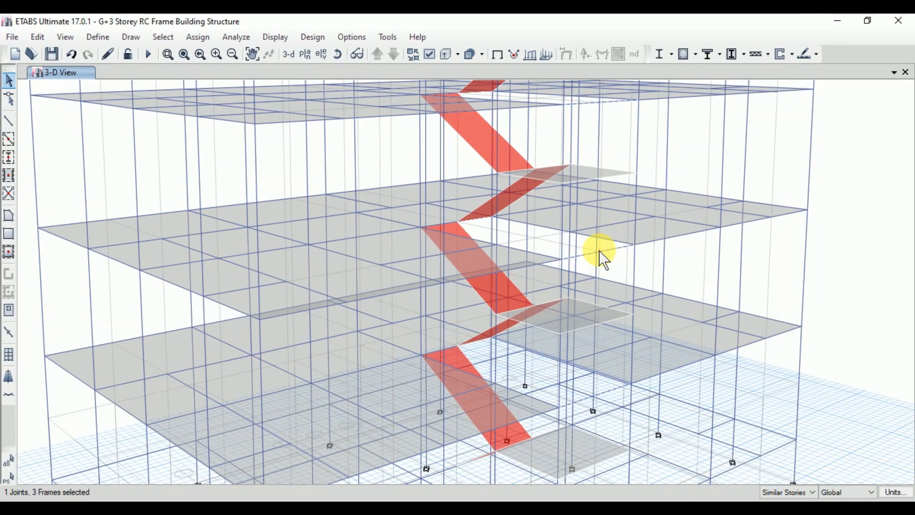
scroll(666, 384, "down", 5)
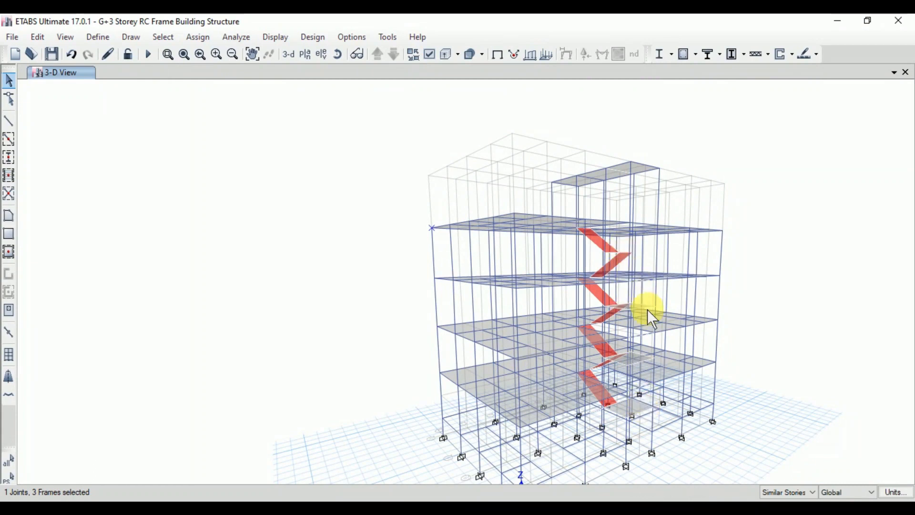
scroll(654, 345, "up", 5)
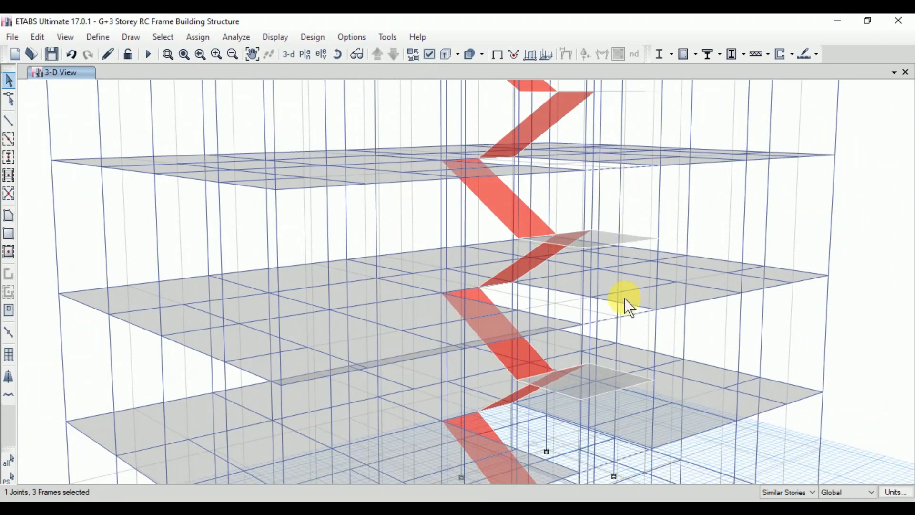
scroll(633, 447, "down", 5)
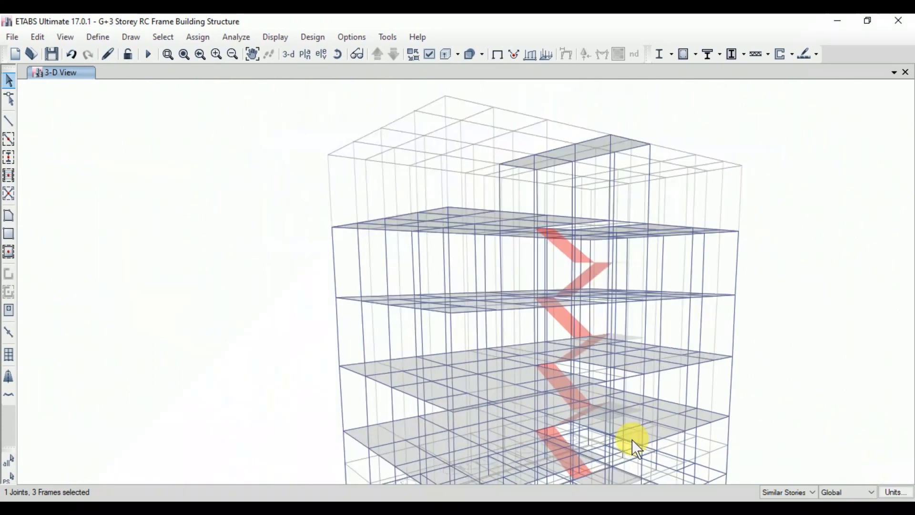
Step: Open the distributed frame load assignment for the selected beams and look up the wall loads under the staircase beams in the PDF report
left_click(198, 37)
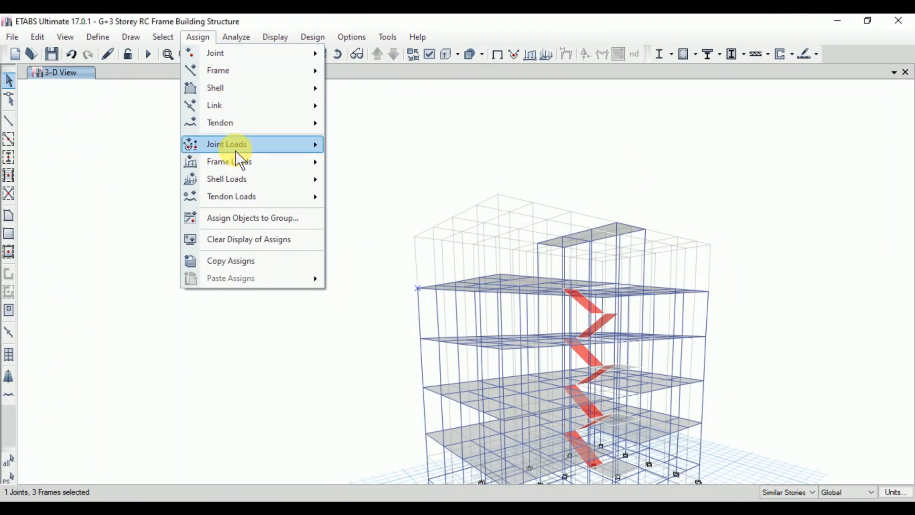
mouse_move(242, 162)
left_click(370, 185)
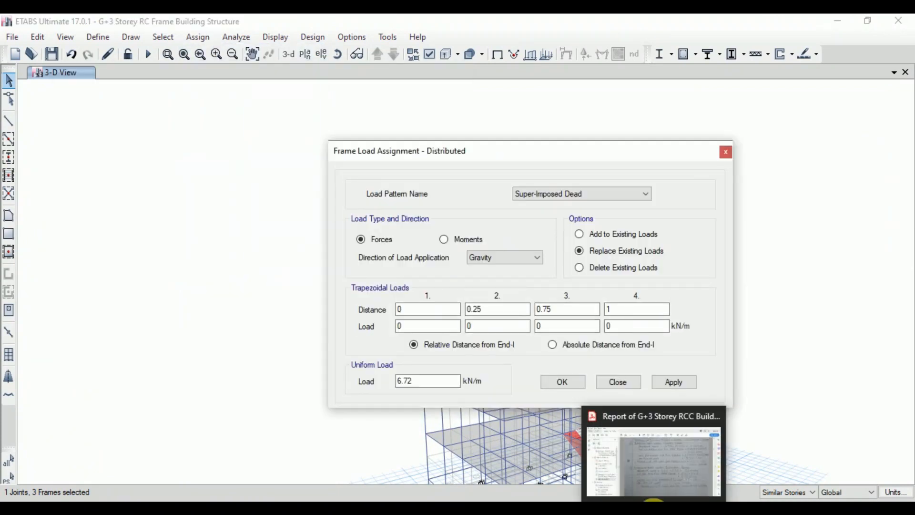
left_click(658, 447)
scroll(443, 355, "down", 5)
scroll(445, 348, "down", 5)
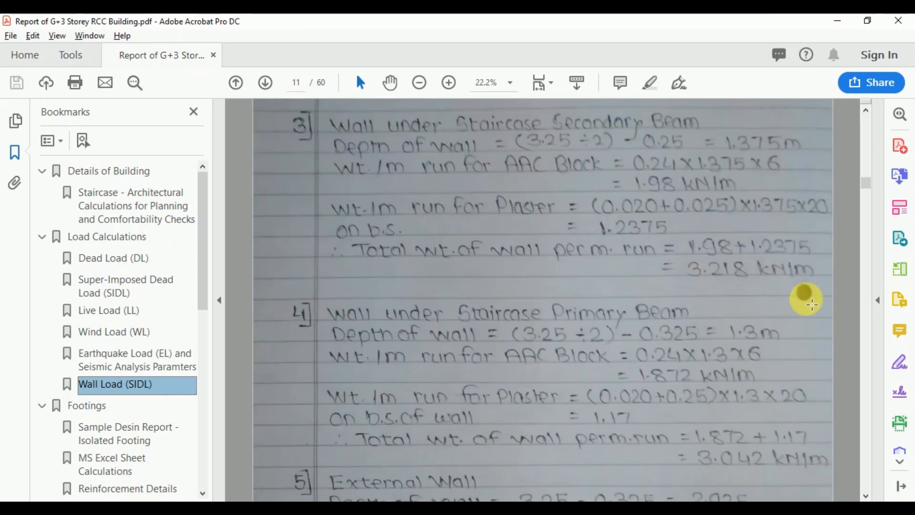
left_click(610, 508)
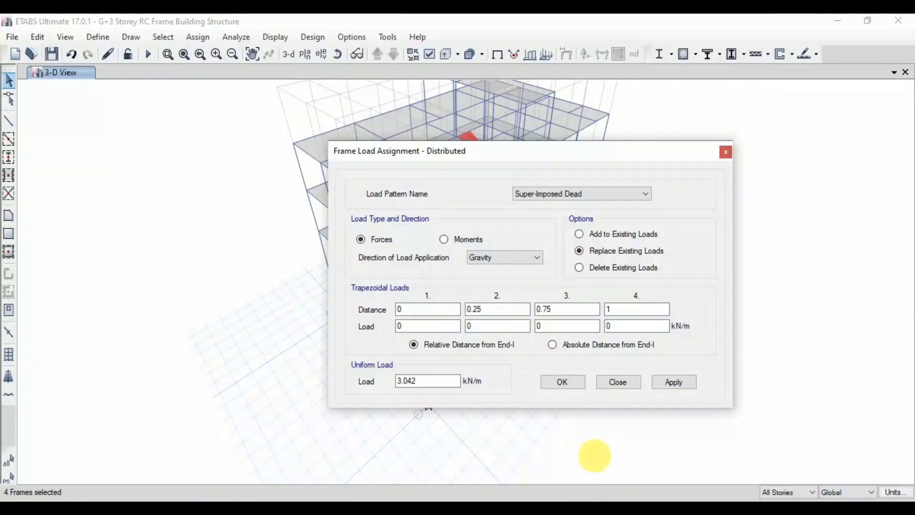
Step: Assign a uniform Super-Imposed Dead gravity load of 3.218 kN/m to the selected beams, replacing existing loads
left_click_drag(441, 390, 341, 386)
type("3")
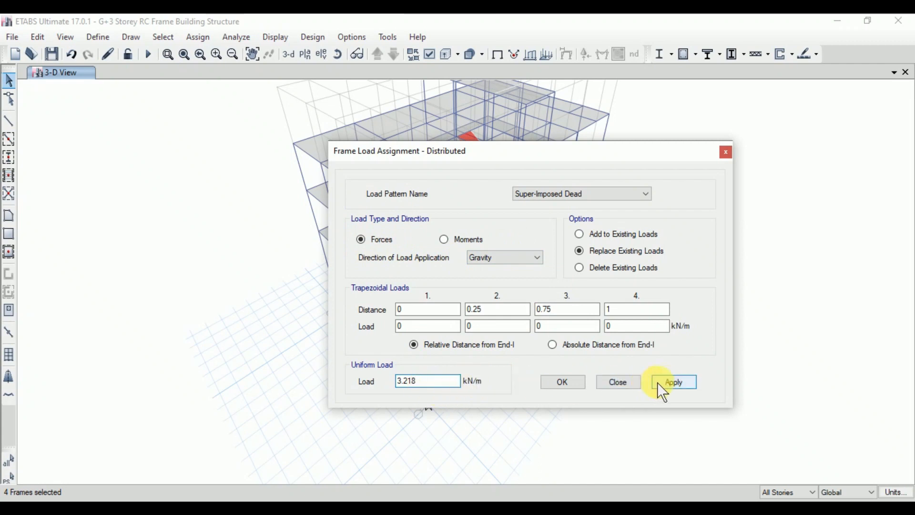
left_click(672, 383)
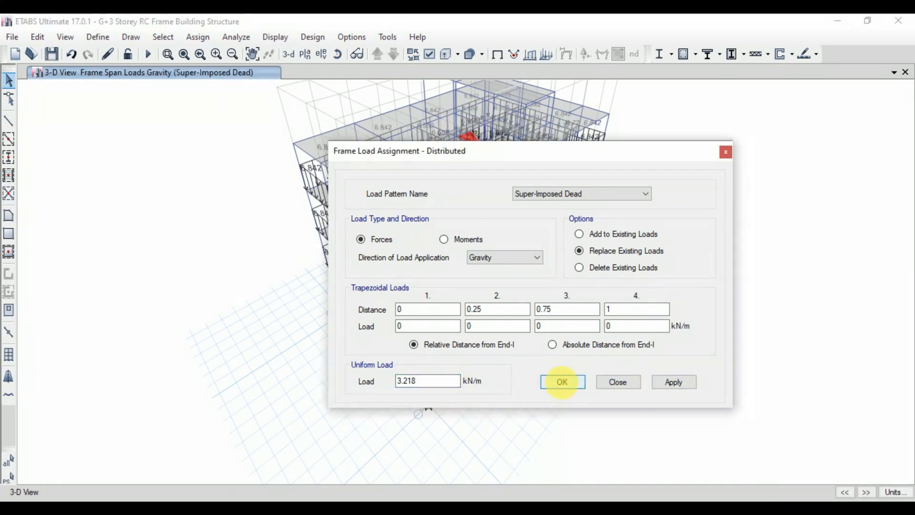
left_click(542, 388)
Step: Clear the displayed load assignments from the 3D view
left_click(191, 36)
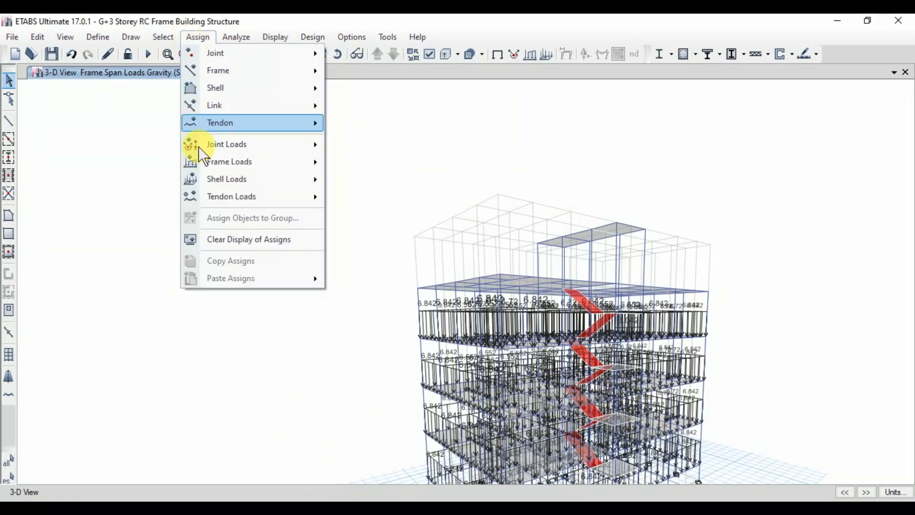
left_click(228, 239)
middle_click_drag(631, 401, 558, 301, "shift")
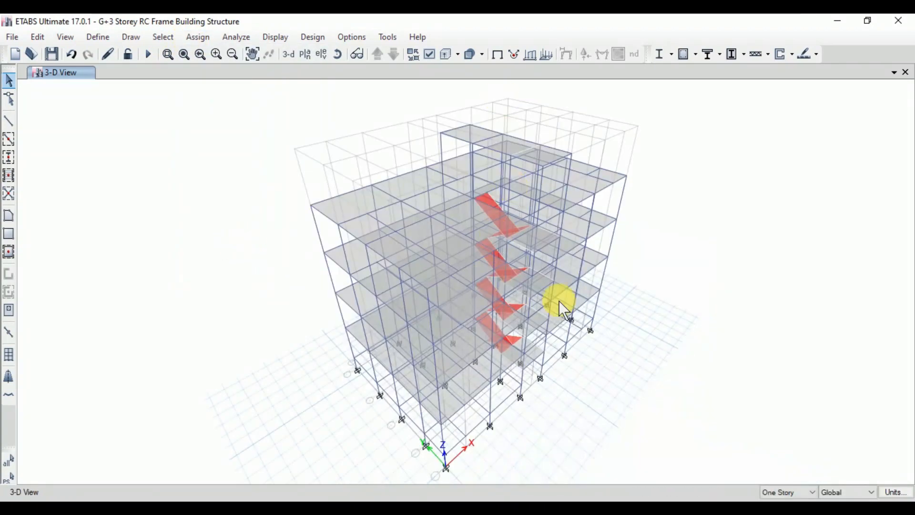
Step: Set the selection scope to All Stories and select the outer edge beams of the staircase mid-landings
scroll(553, 288, "up", 5)
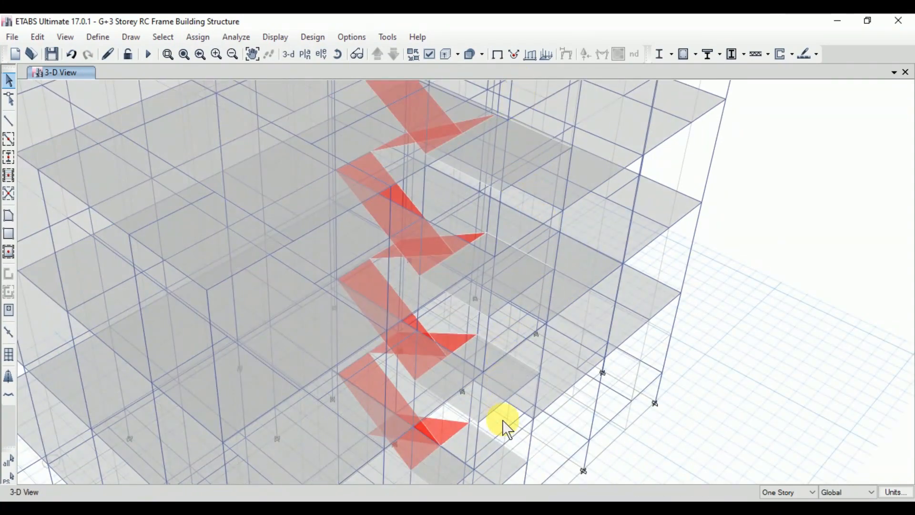
left_click(781, 493)
left_click(783, 512)
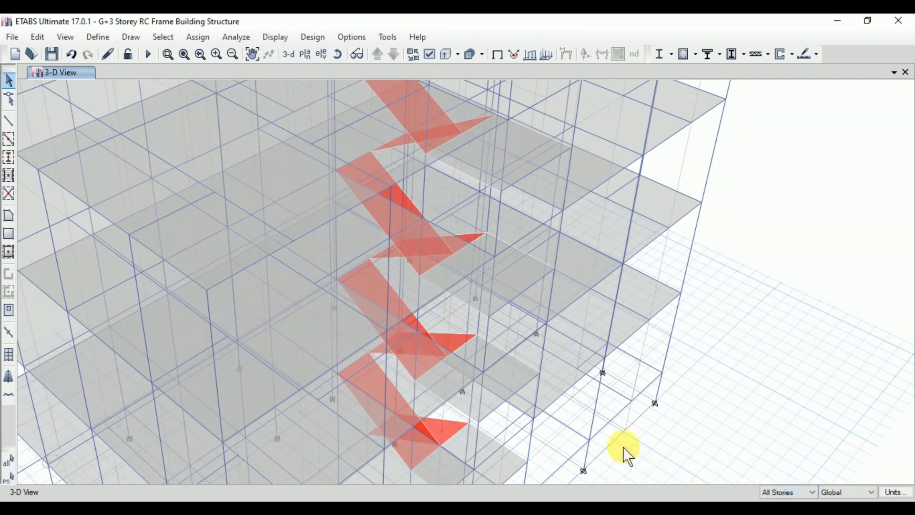
left_click(523, 180)
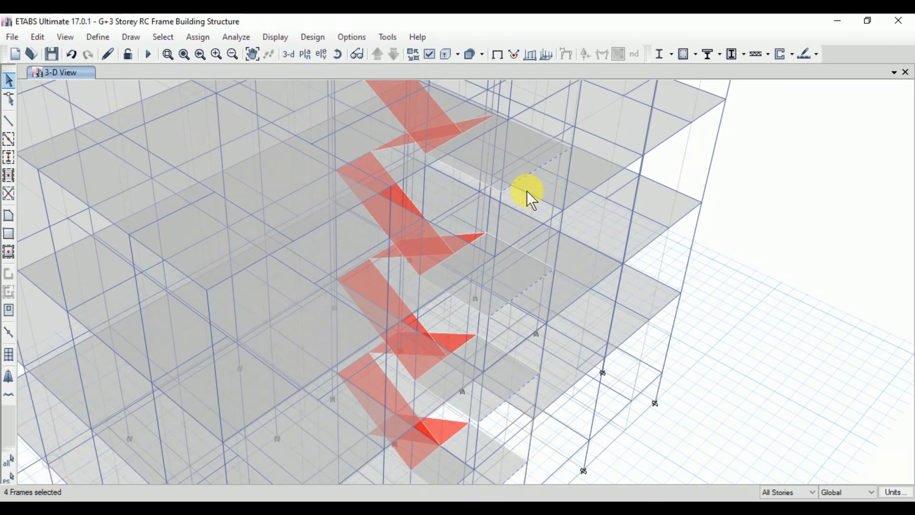
scroll(528, 191, "down", 5)
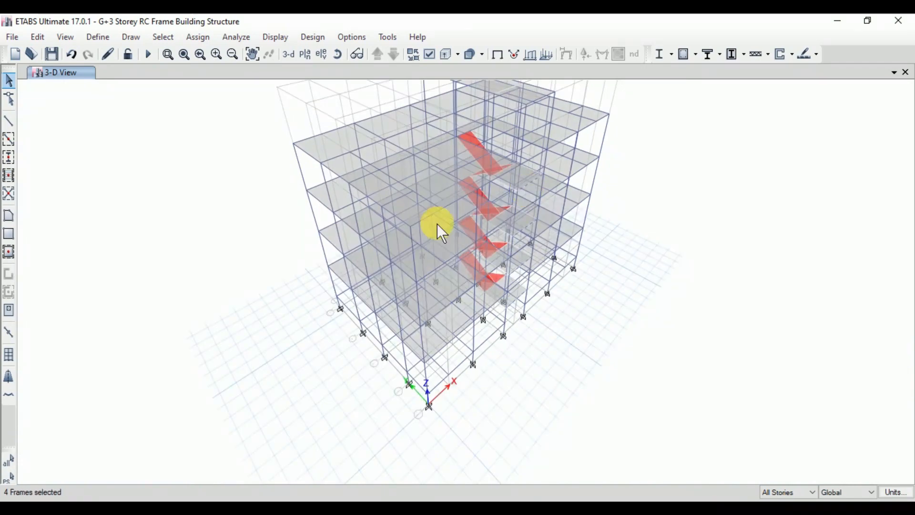
Step: Open the distributed frame load assignment and compare the secondary and primary staircase-beam wall loads in the PDF report
left_click(200, 38)
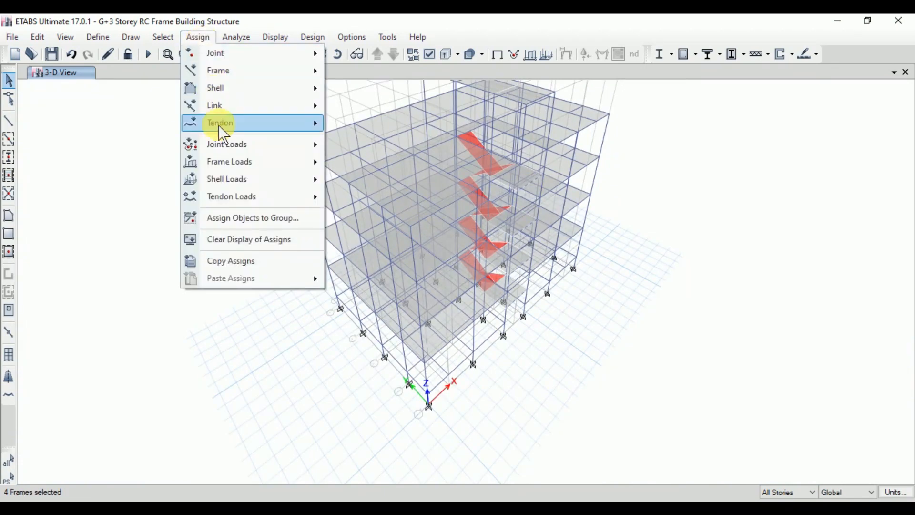
mouse_move(226, 163)
left_click(358, 182)
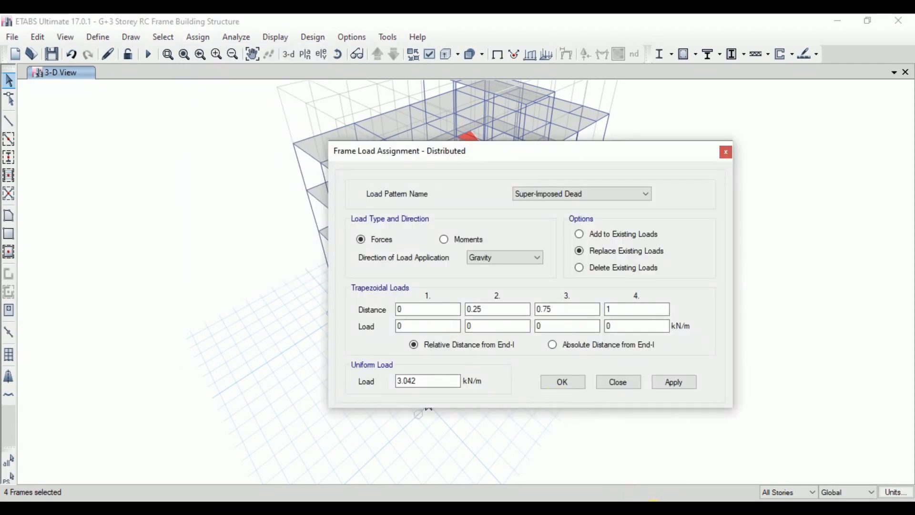
left_click(653, 513)
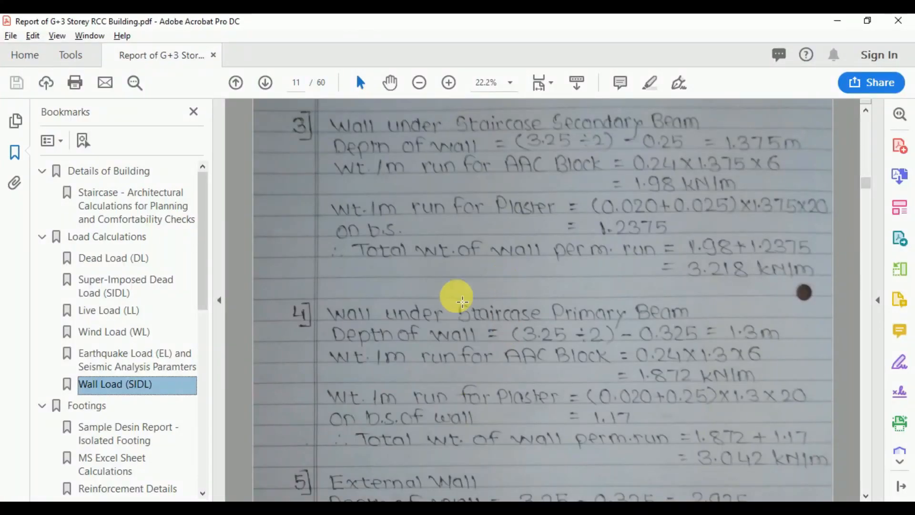
scroll(457, 314, "up", 3)
scroll(442, 342, "down", 3)
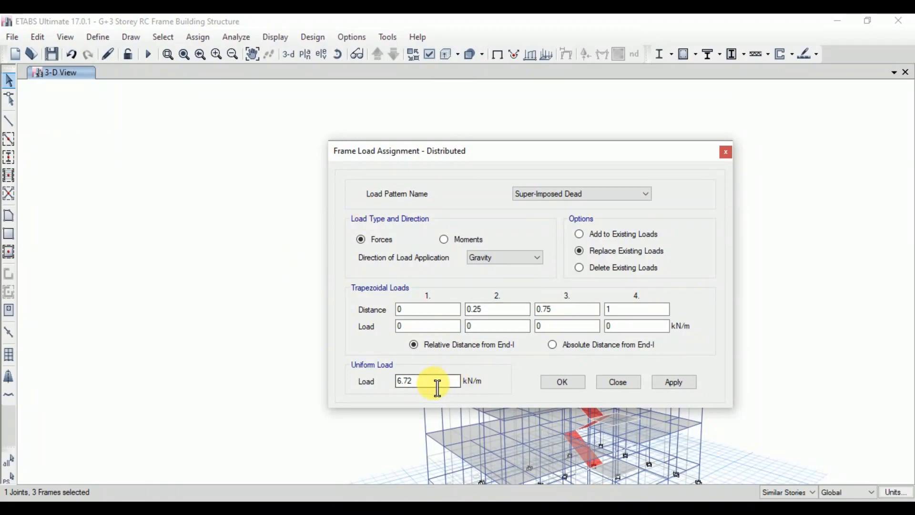
Step: Assign a uniform Super-Imposed Dead gravity load of 3.042 kN/m to the selected staircase beams, replacing existing loads
left_click_drag(437, 387, 336, 394)
type("3.042")
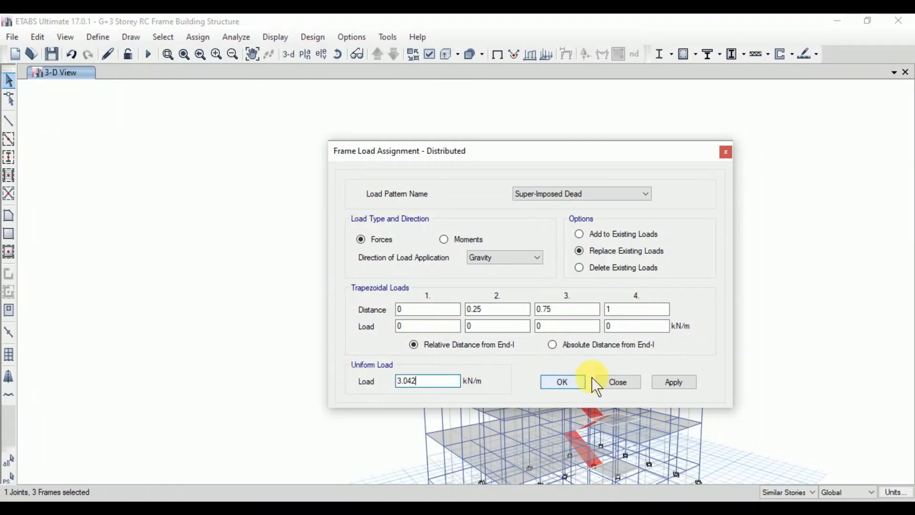
left_click(674, 383)
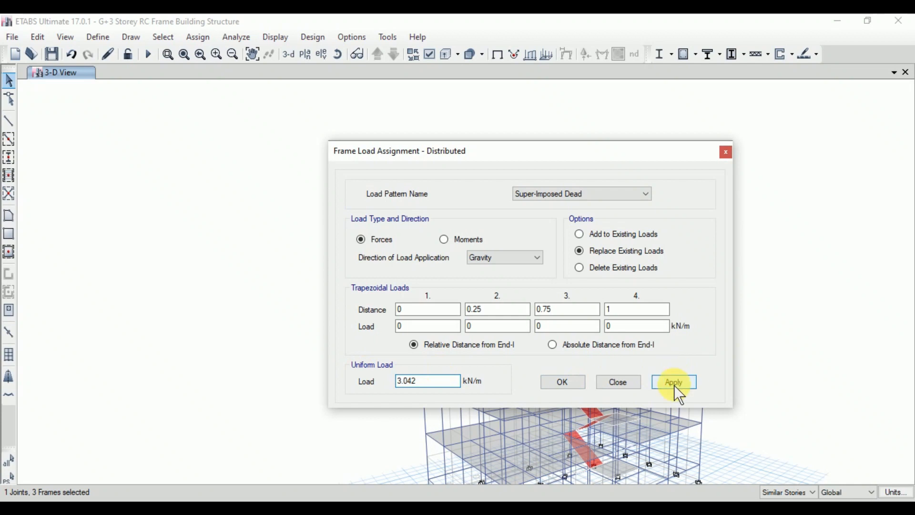
left_click(564, 382)
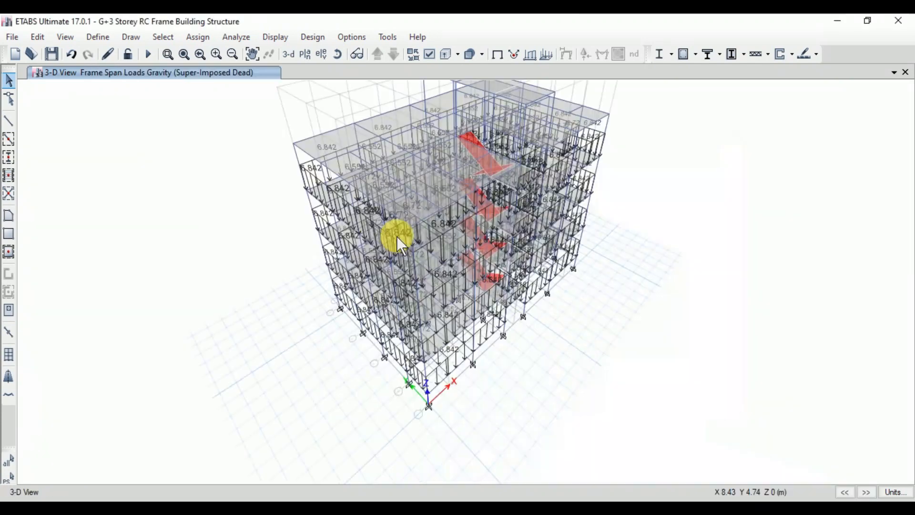
Step: Rotate the 3D model to inspect the assigned wall loads and open the plan view of the Terrace
left_click(342, 57)
left_click_drag(582, 254, 659, 228)
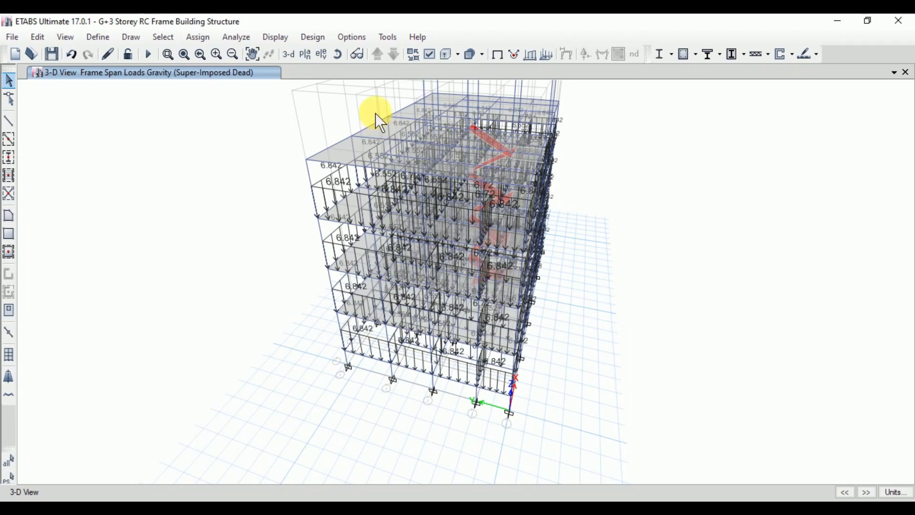
left_click(307, 55)
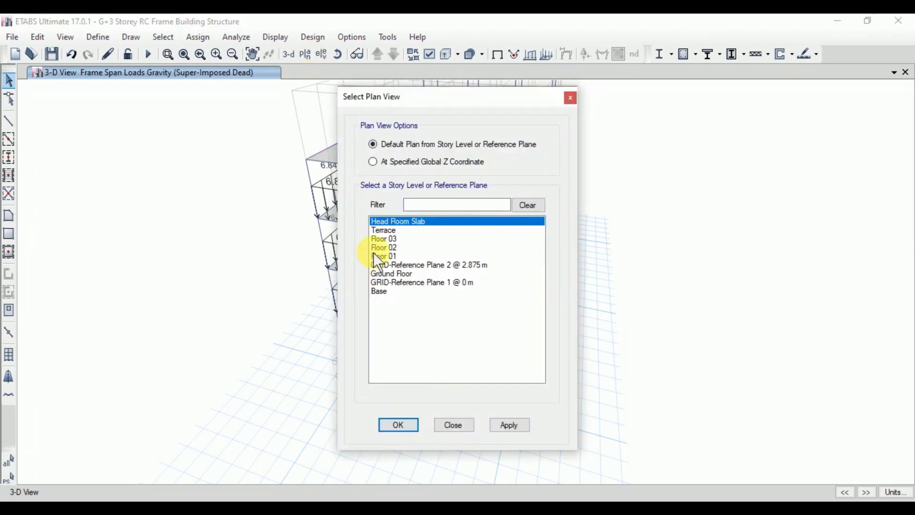
left_click(388, 232)
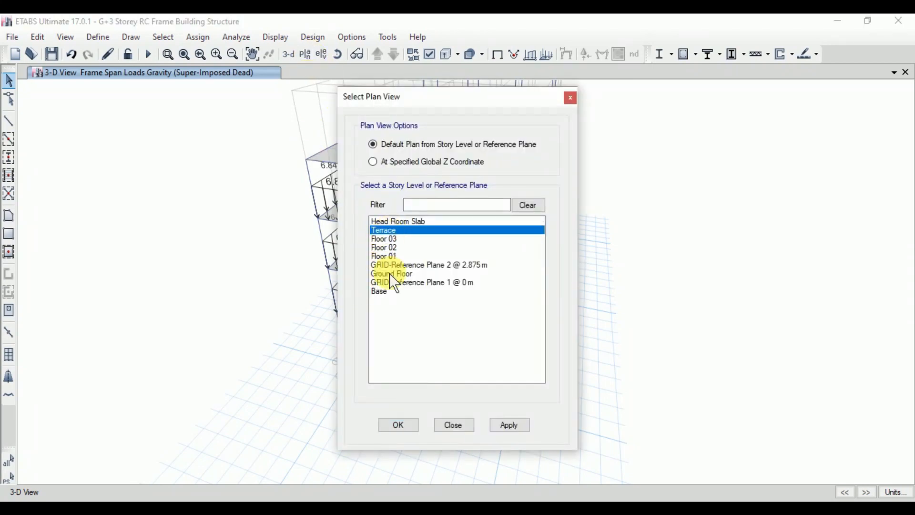
left_click(510, 424)
left_click(406, 424)
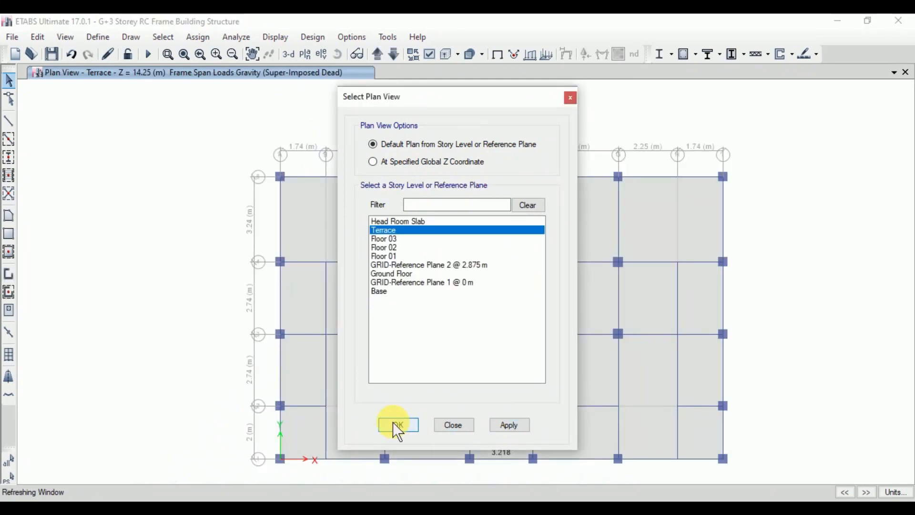
Step: Clear the displayed load assignments from the Terrace plan and limit the selection scope to One Story
left_click(303, 177)
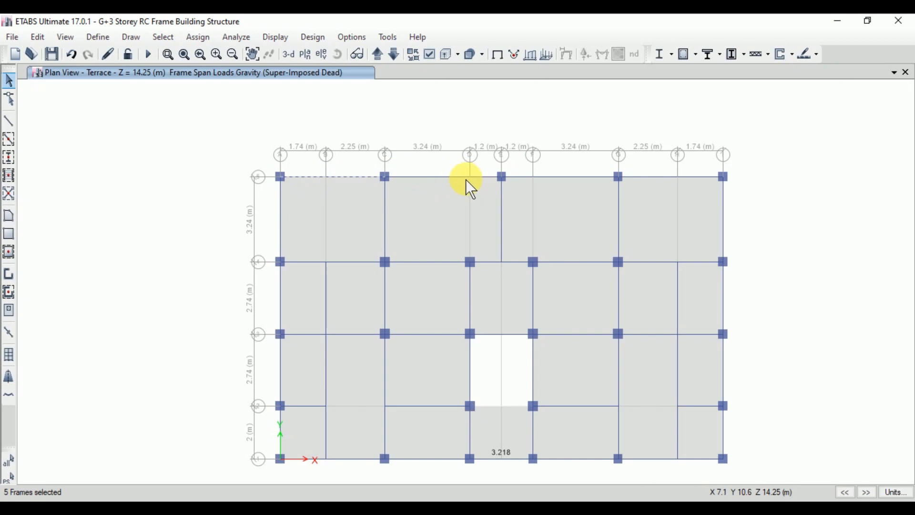
left_click(198, 37)
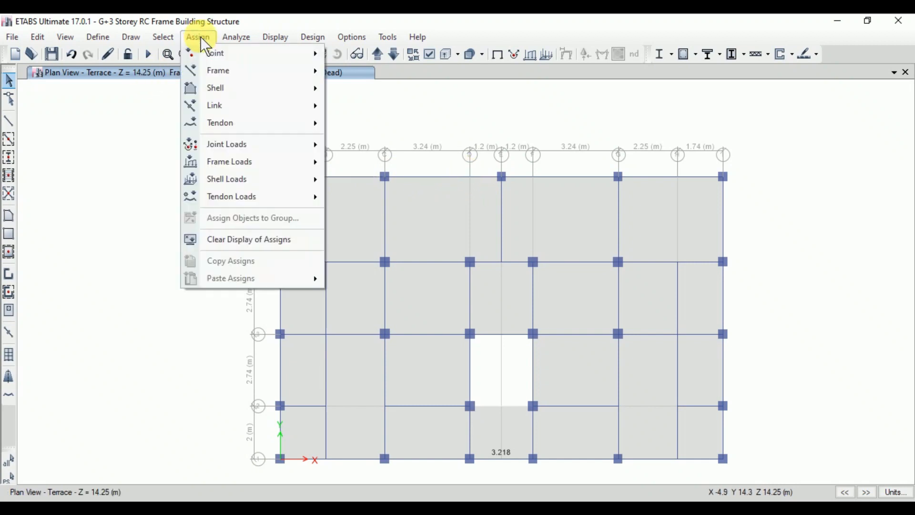
left_click(206, 239)
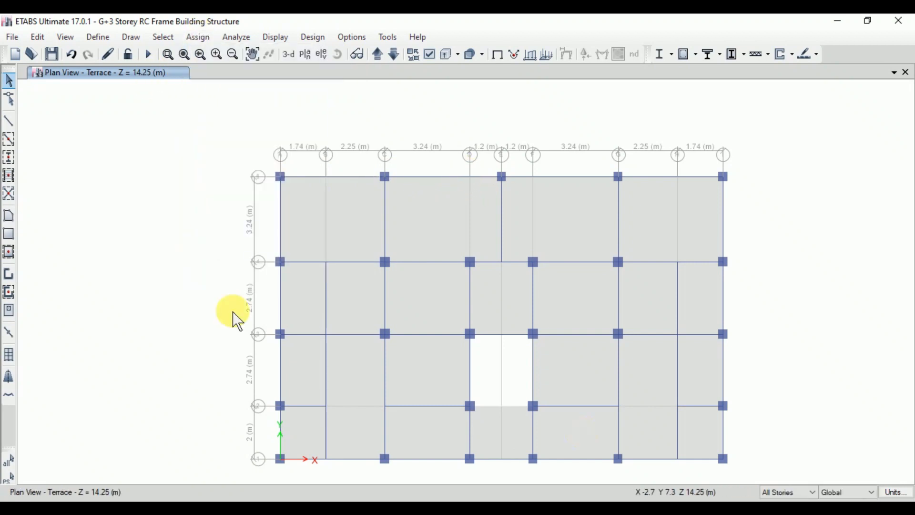
left_click(778, 492)
left_click(789, 480)
Step: Select all perimeter beams of the Terrace except the short outer beam at the staircase bay
left_click(379, 178)
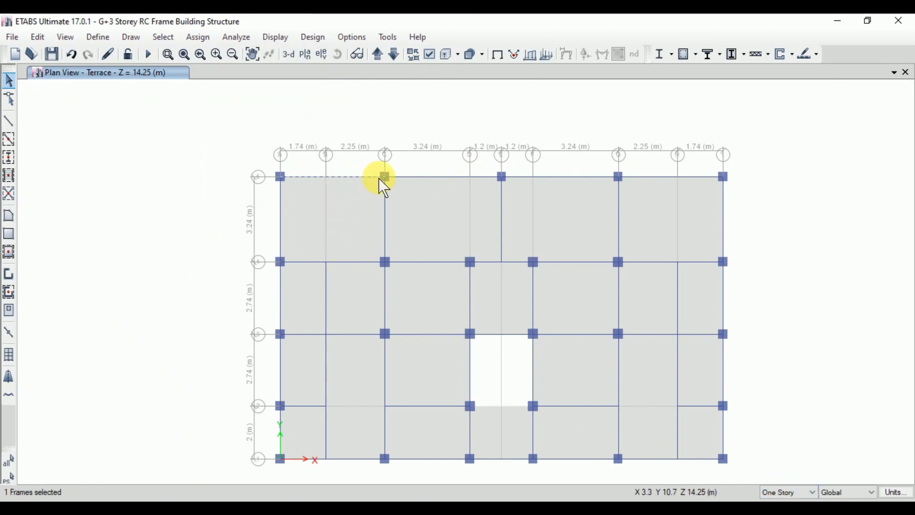
left_click(428, 177)
left_click(584, 177)
left_click(639, 177)
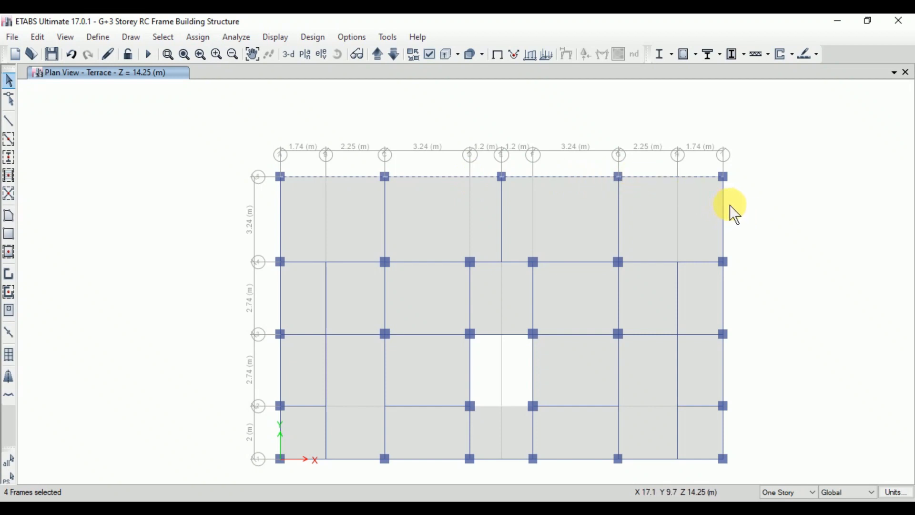
left_click(724, 216)
left_click(723, 304)
left_click(725, 352)
left_click(724, 429)
left_click(686, 459)
left_click(566, 459)
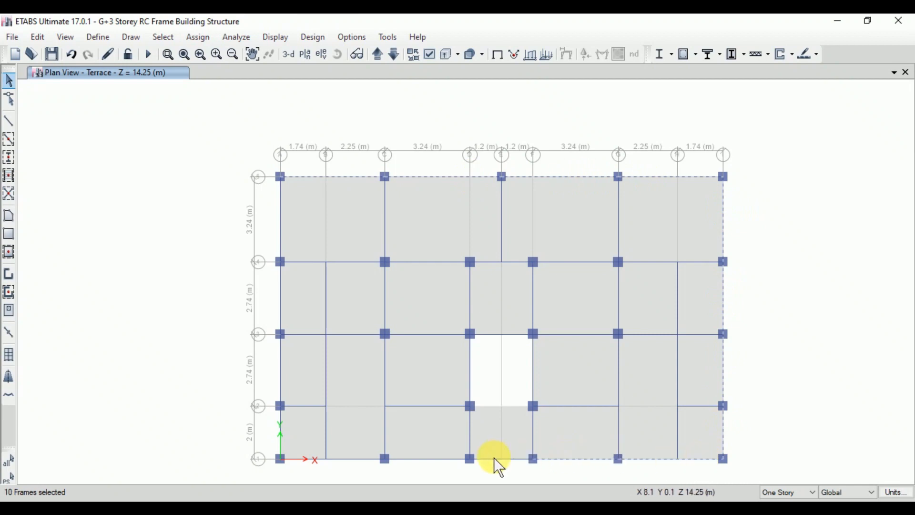
left_click(433, 460)
left_click(347, 461)
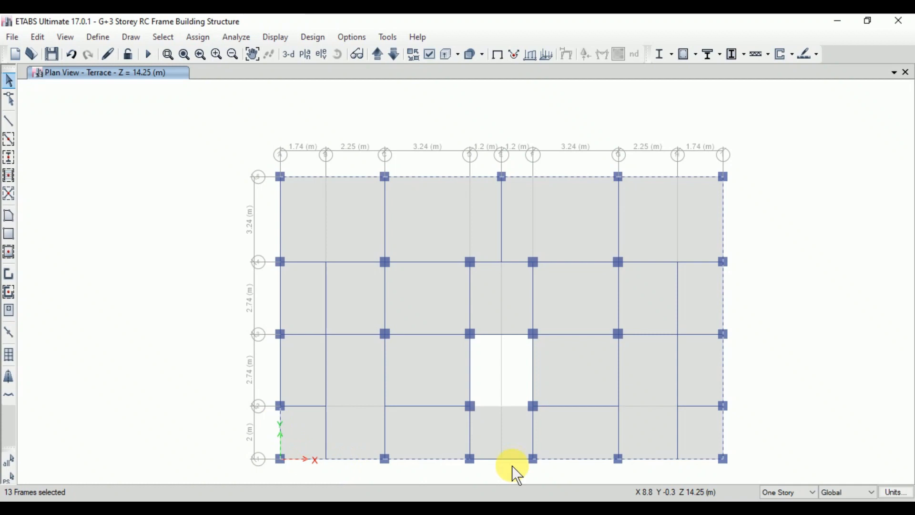
left_click(280, 357)
left_click(280, 293)
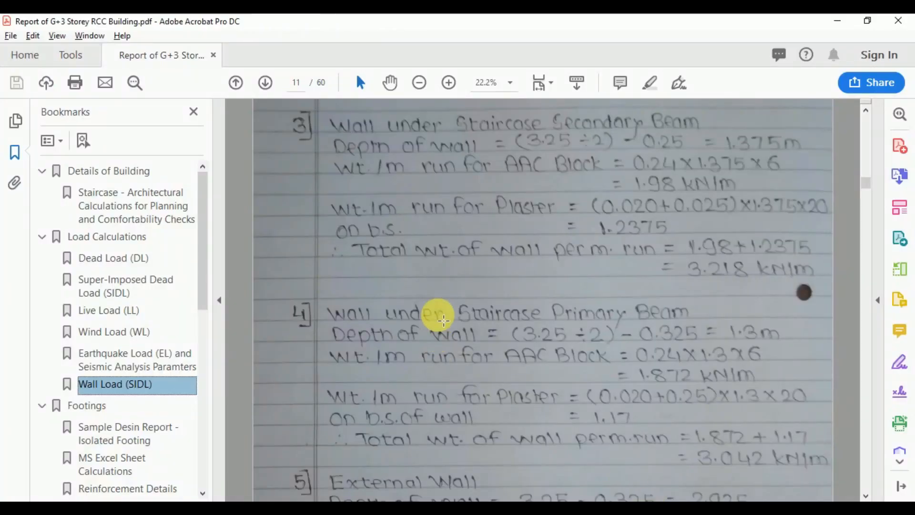
Step: Look up the wall load of the parapet wall on the Terrace in the PDF report
scroll(435, 317, "down", 10)
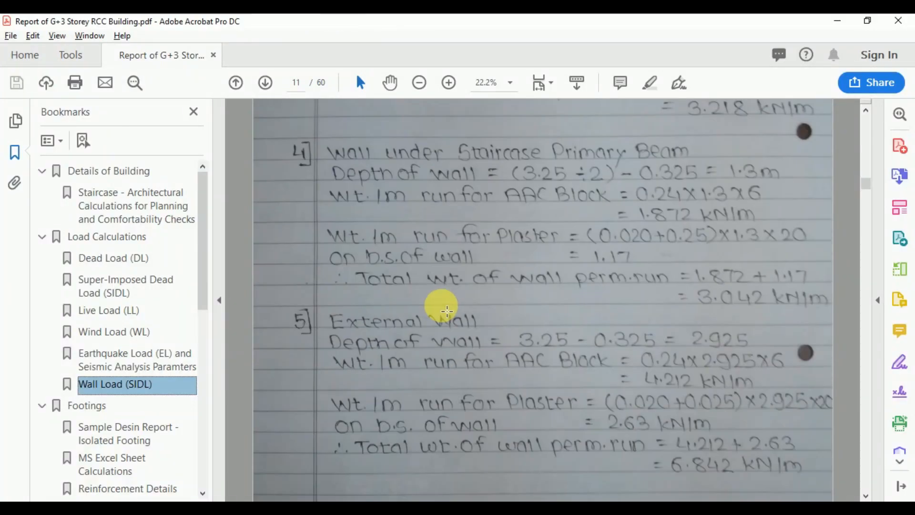
scroll(450, 291, "down", 5)
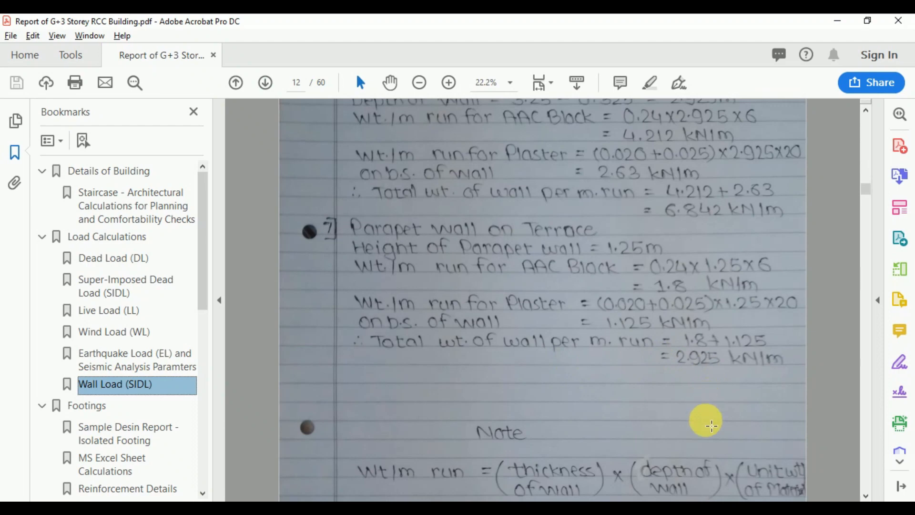
mouse_move(642, 508)
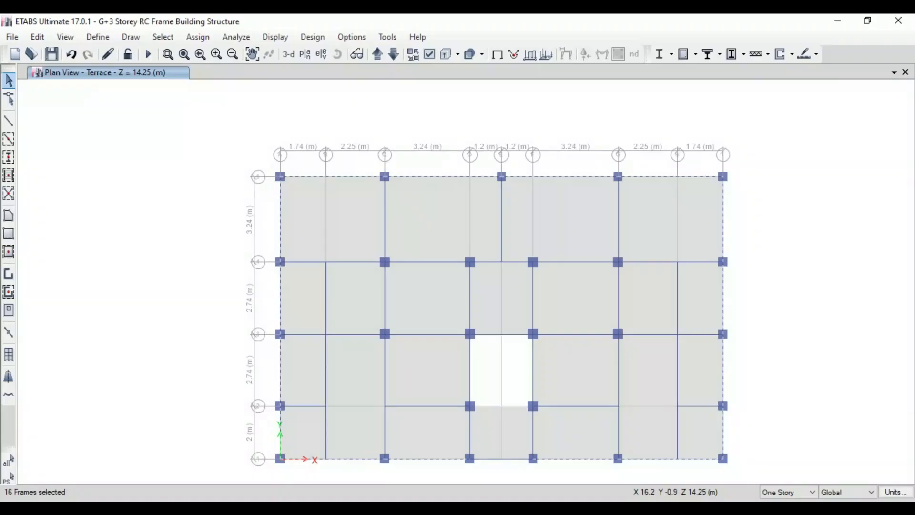
Step: Assign a uniform Super-Imposed Dead gravity load of 2.925 kN/m to the selected Terrace perimeter beams, replacing existing loads
left_click(196, 37)
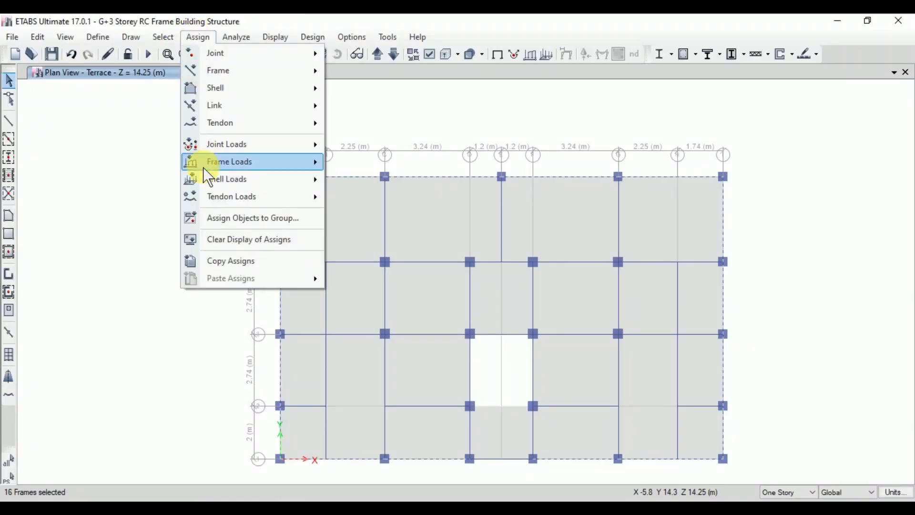
mouse_move(221, 162)
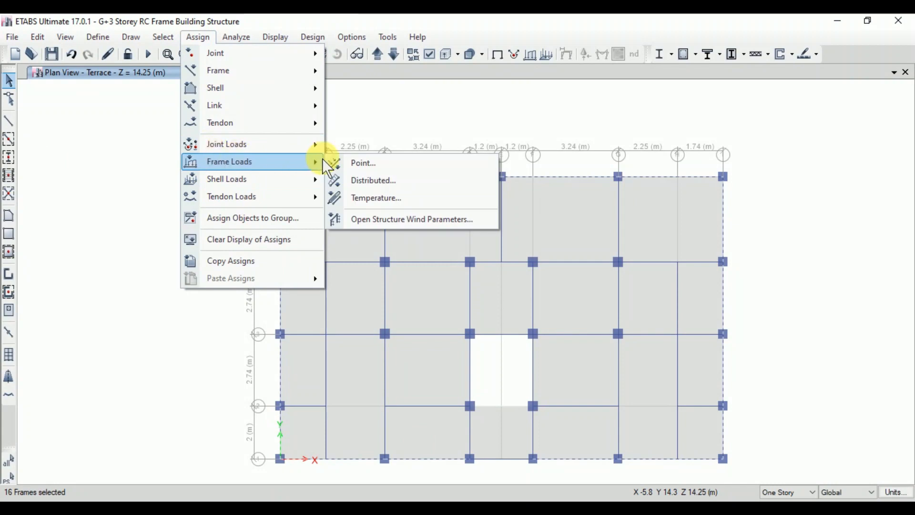
left_click(362, 180)
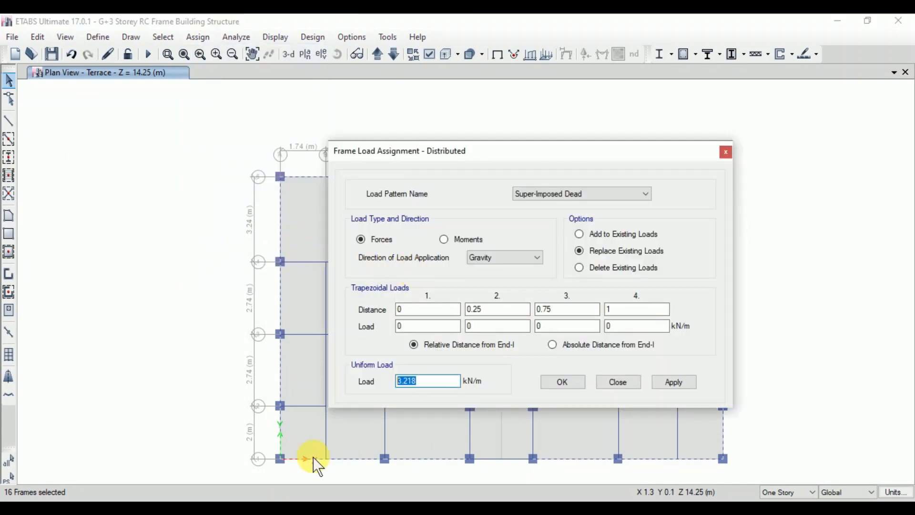
type("2.925")
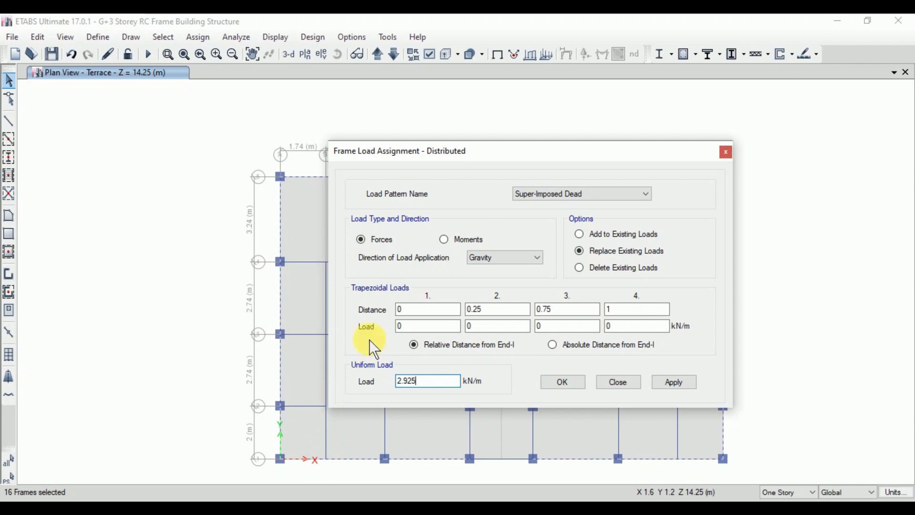
left_click(668, 381)
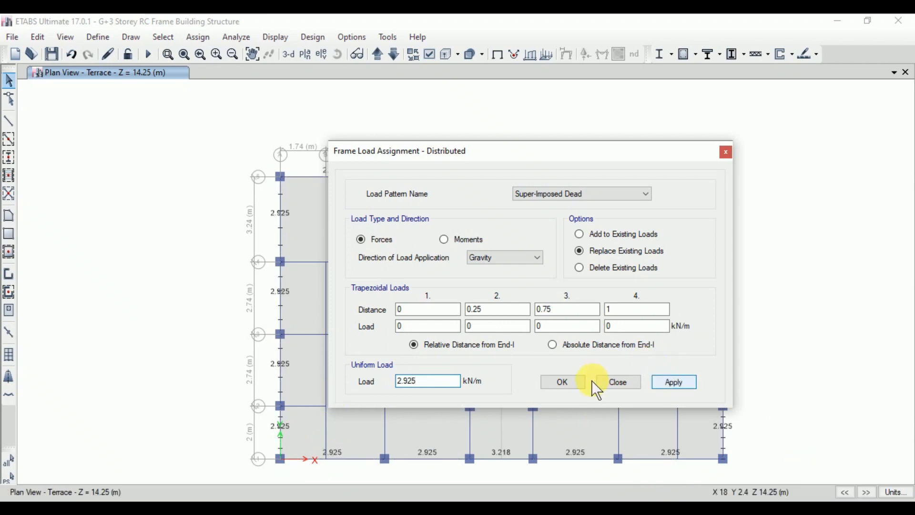
left_click(578, 382)
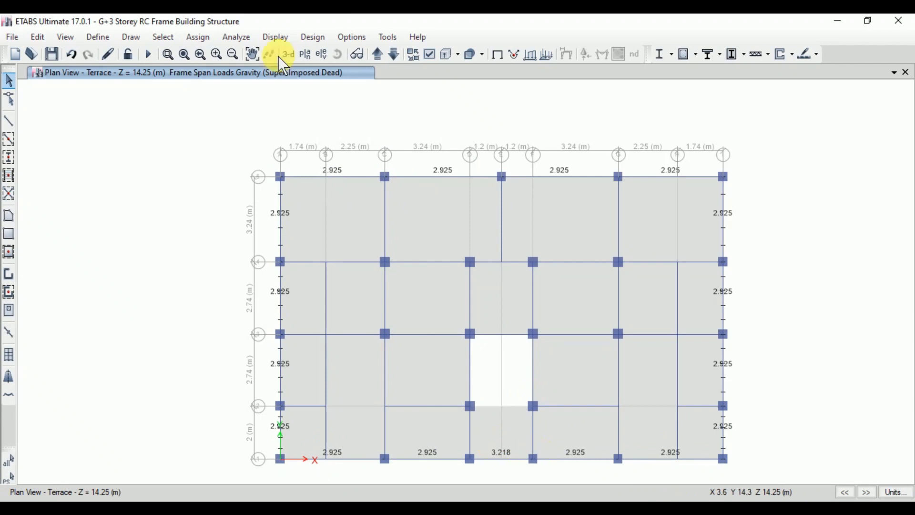
Step: Inspect the parapet loads in the 3D view and look up the head room wall load in the PDF report
left_click(289, 54)
scroll(551, 199, "up", 5)
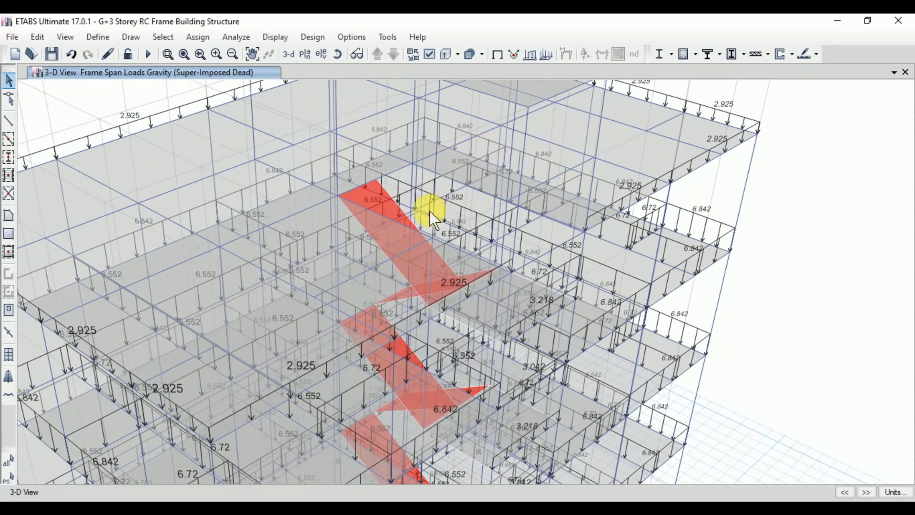
left_click(664, 500)
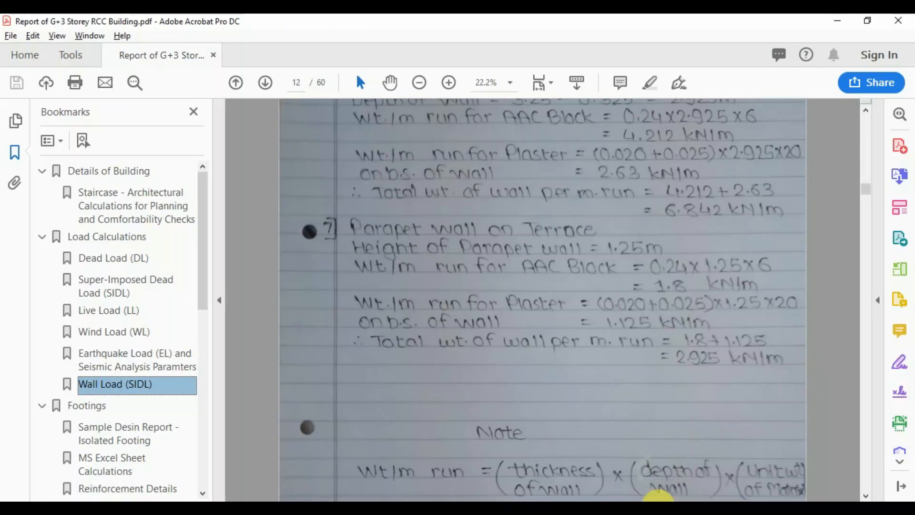
scroll(496, 344, "up", 3)
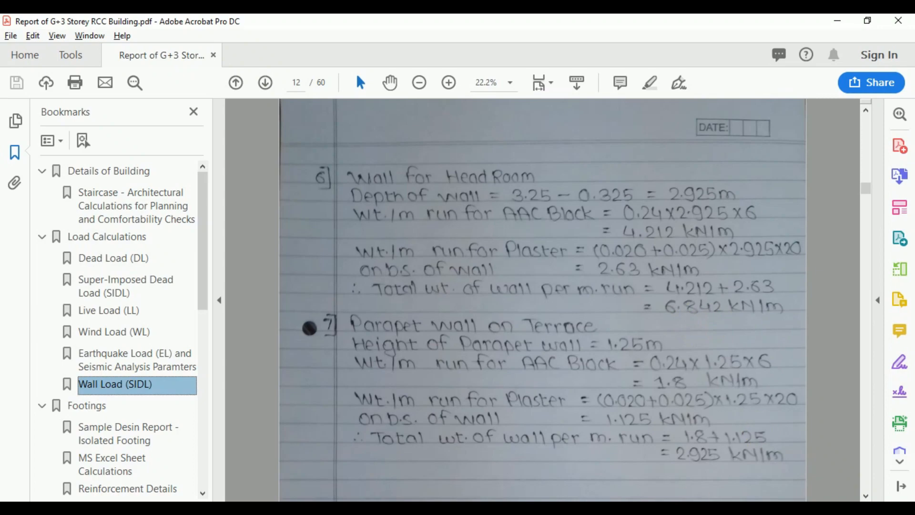
left_click(682, 506)
Step: Open the Terrace plan view and select the five beams along the sides and inner edge of the staircase bay
left_click(304, 54)
left_click(379, 230)
left_click(506, 426)
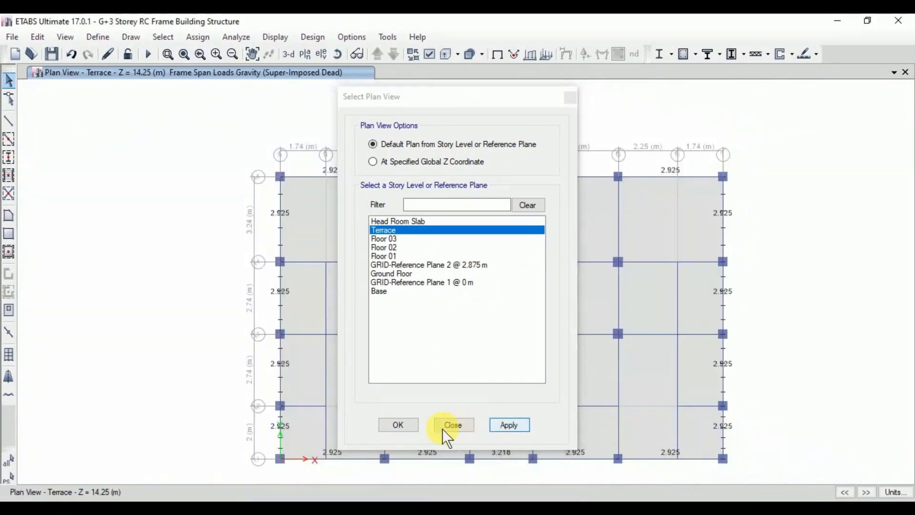
left_click(401, 424)
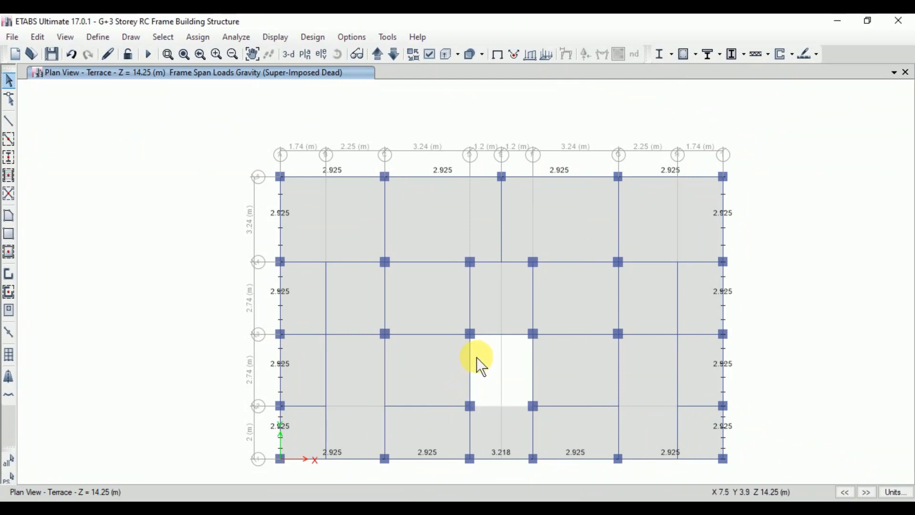
left_click(470, 372)
left_click(515, 336)
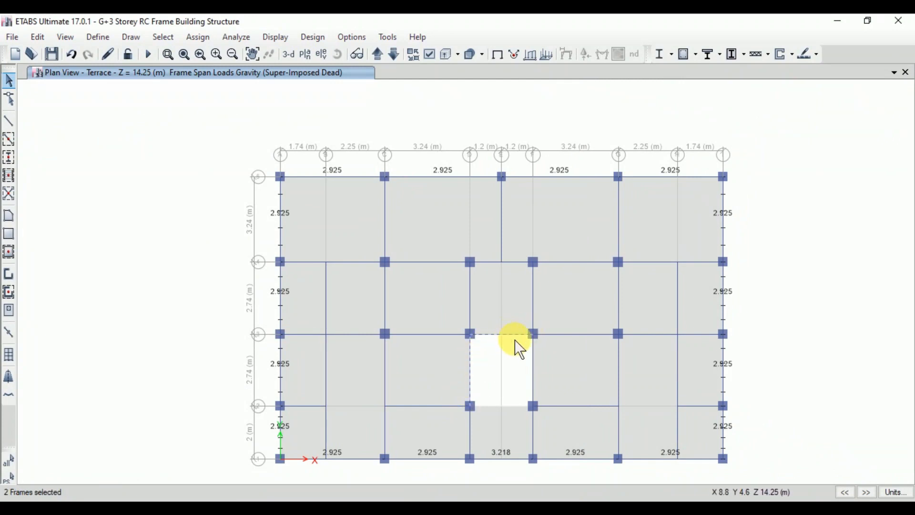
left_click(533, 429)
left_click(470, 439)
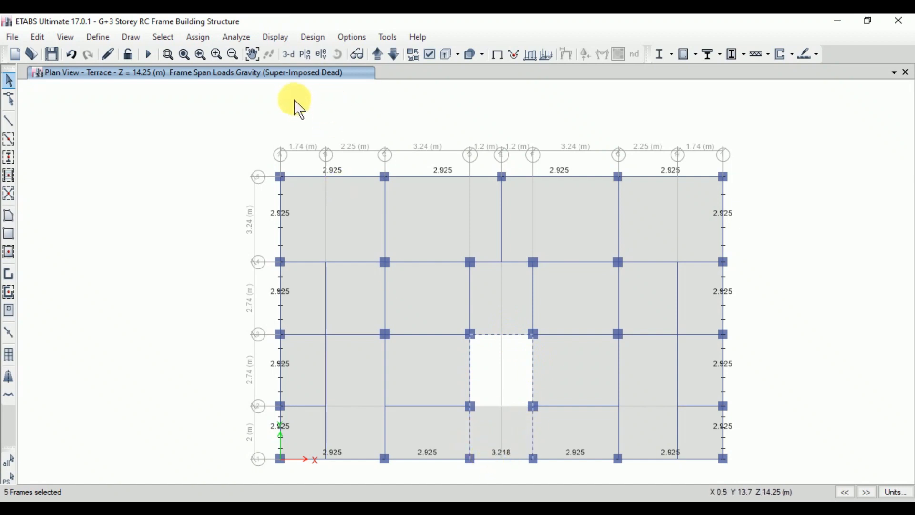
Step: Add the outer Terrace-level beam of the staircase bay to the selection in the 3D view
left_click(290, 55)
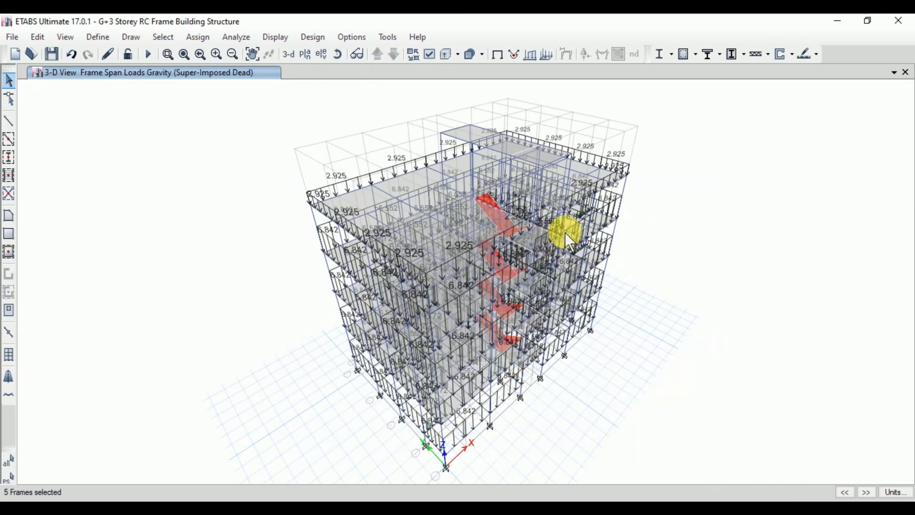
left_click_drag(562, 233, 555, 132)
scroll(557, 196, "up", 5)
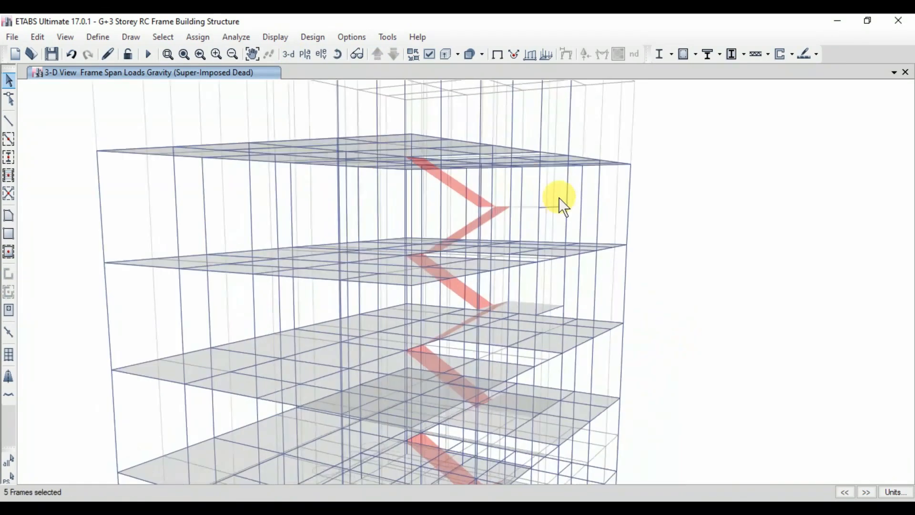
scroll(558, 191, "down", 2)
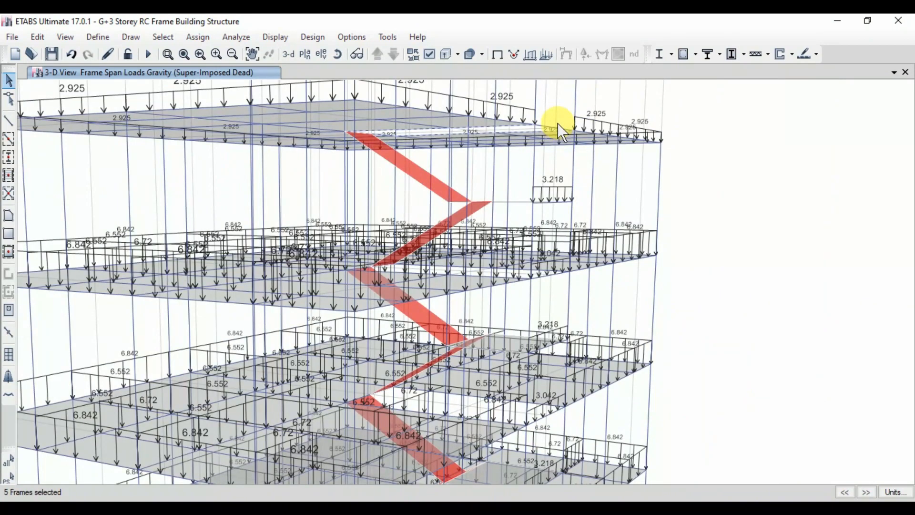
left_click(547, 125)
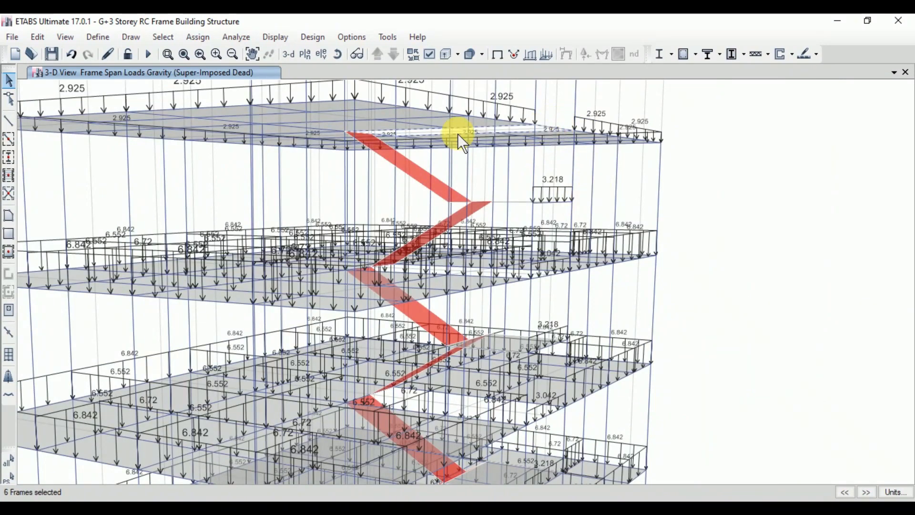
left_click(289, 54)
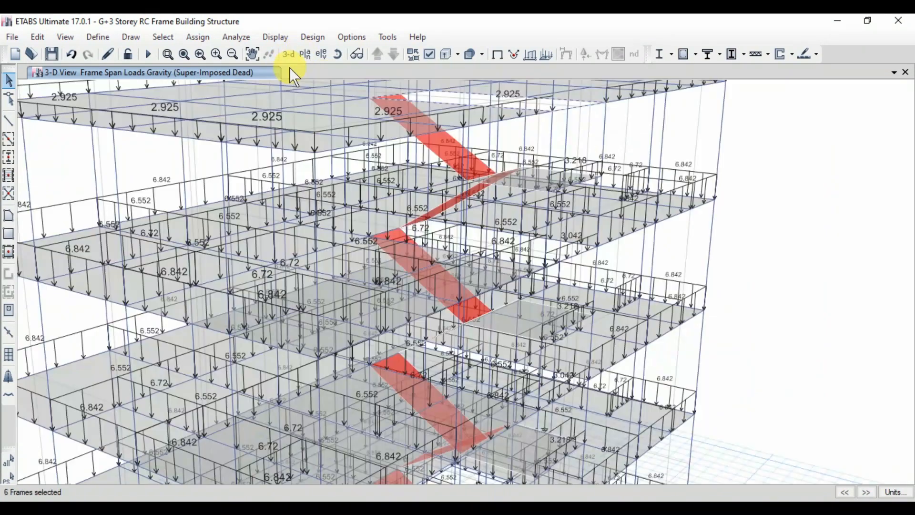
Step: Assign a uniform Super-Imposed Dead gravity load of 6.842 kN/m to the selected head room beams, replacing existing loads
left_click(205, 38)
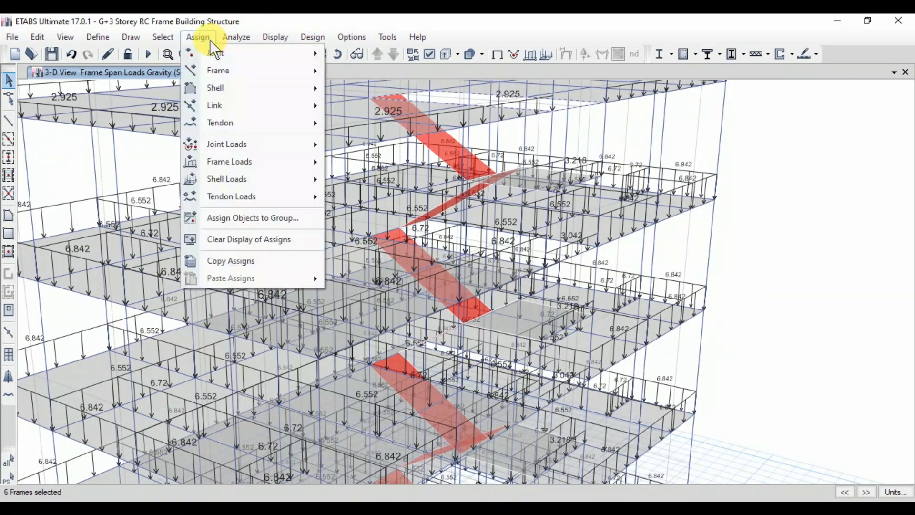
mouse_move(233, 161)
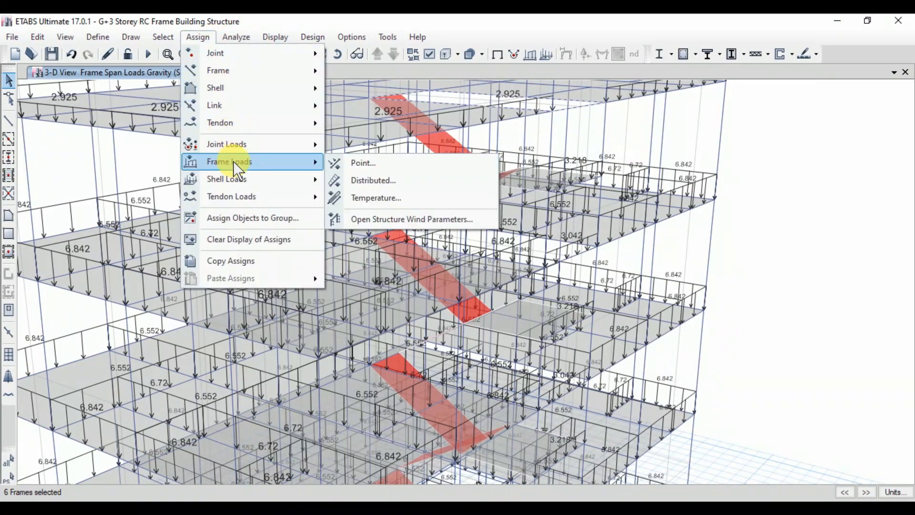
left_click(378, 185)
left_click(658, 509)
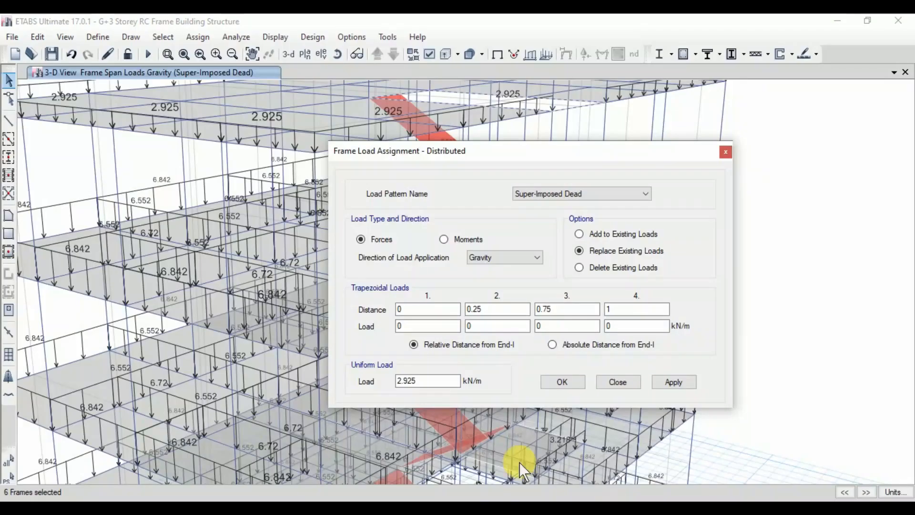
left_click_drag(420, 381, 354, 391)
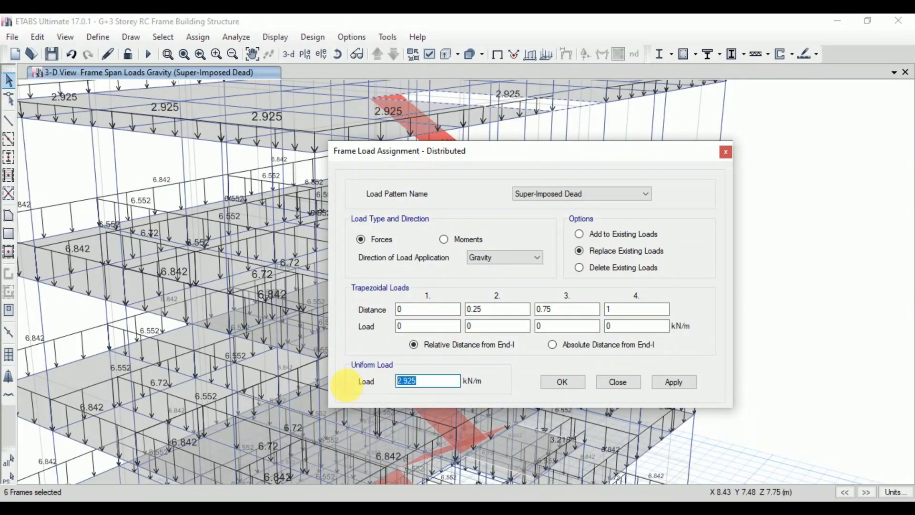
type("6.842")
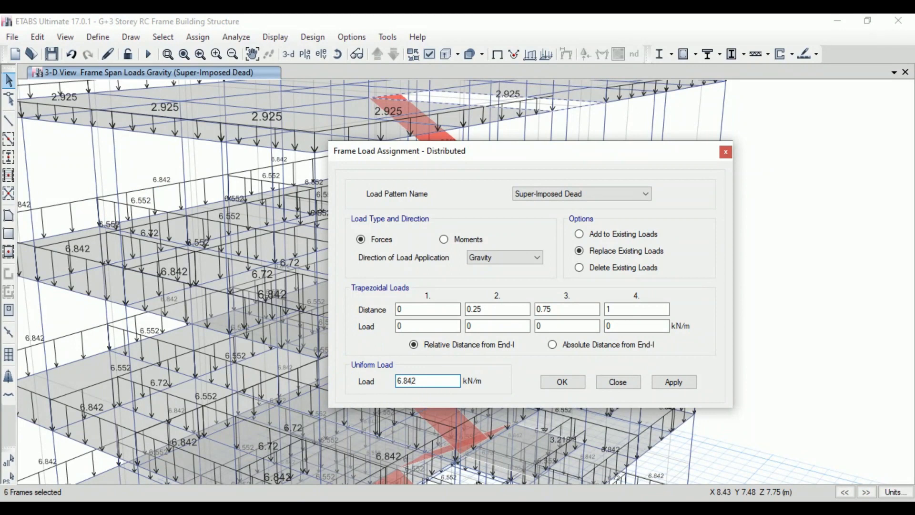
key("shift+Home")
left_click(661, 387)
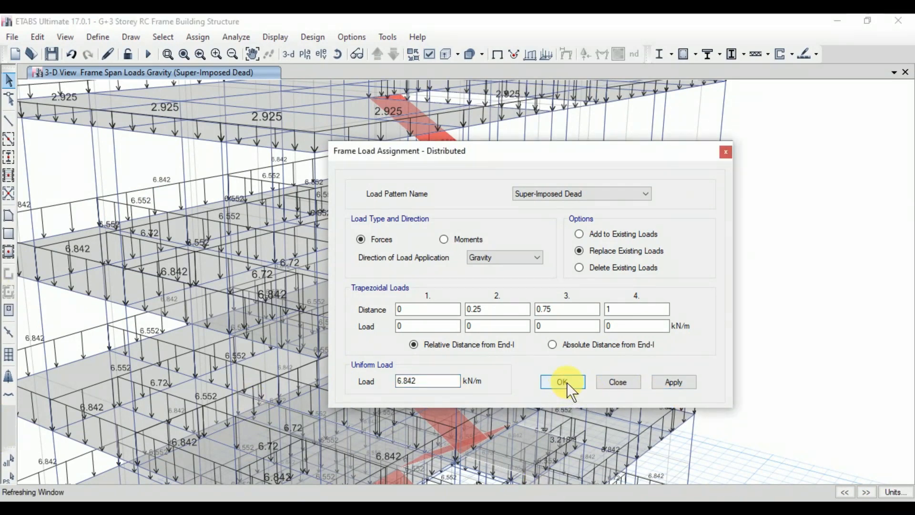
left_click(562, 382)
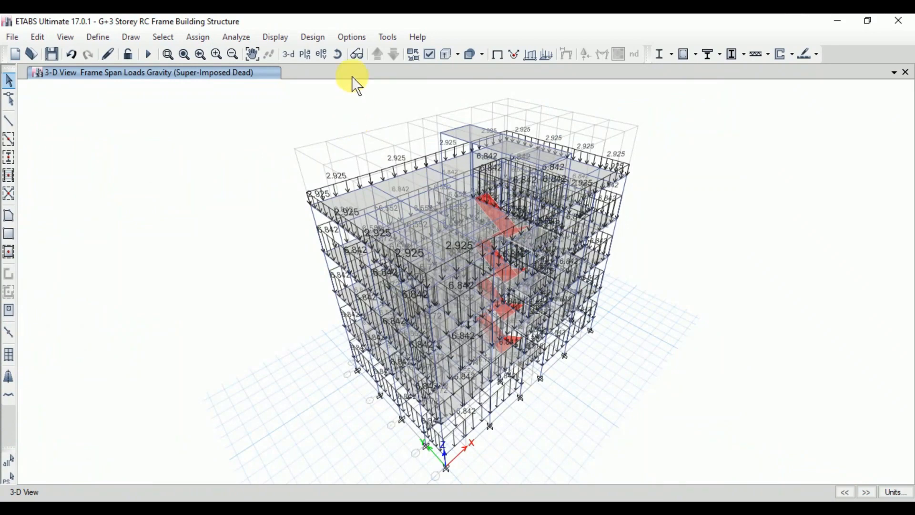
Step: Switch to the Excel design workbook and select the Step 11 row, Assign Super-Imposed Dead Loads, in the ETABS Checklist
left_click(337, 57)
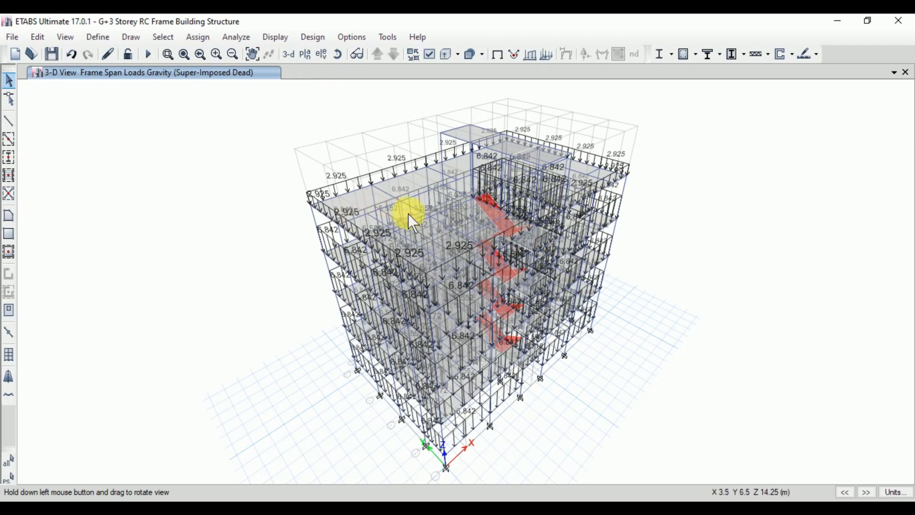
left_click(473, 512)
left_click_drag(54, 380, 145, 392)
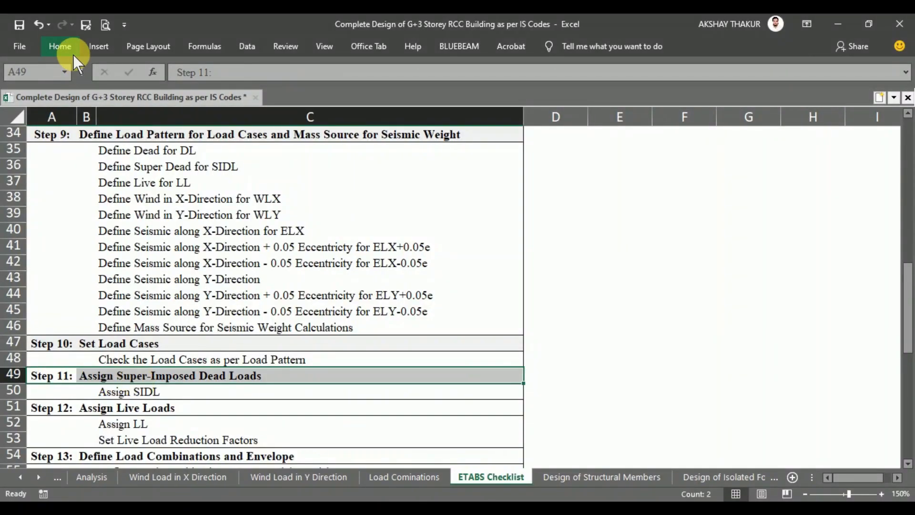